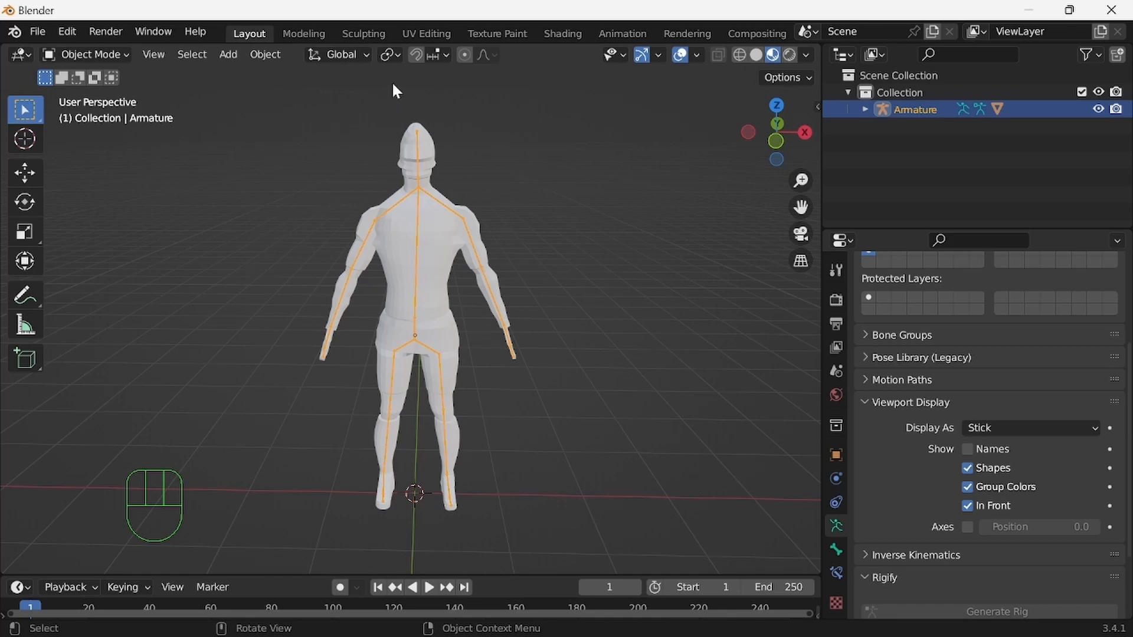
{"action": "left_click", "coordinate": [341, 55]}
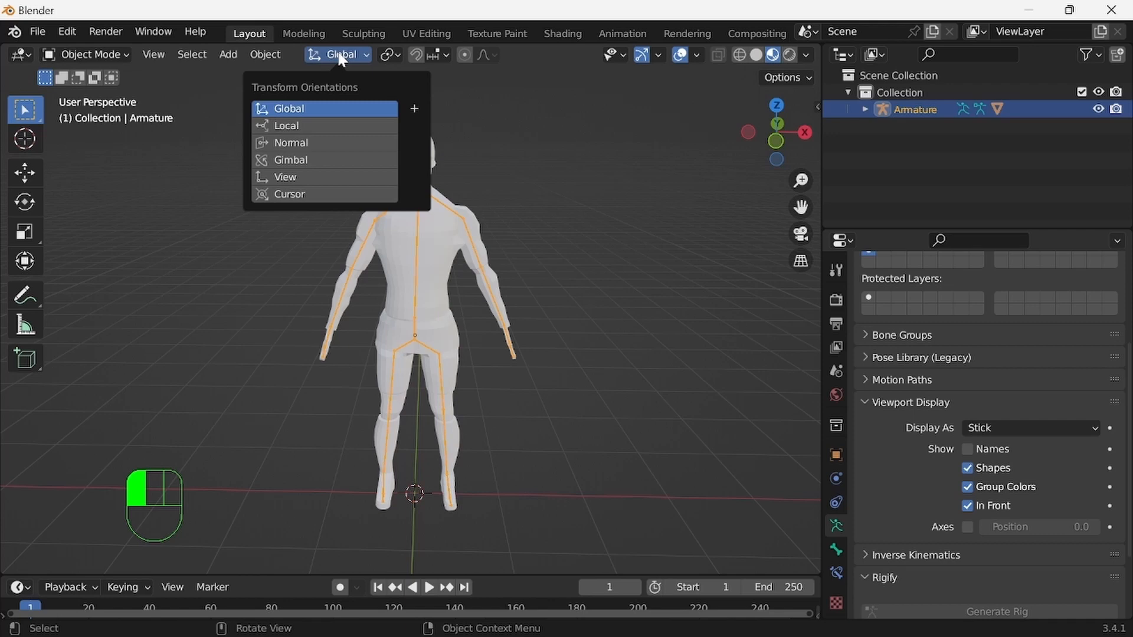
{"action": "left_click", "coordinate": [336, 126]}
{"action": "left_click", "coordinate": [342, 109]}
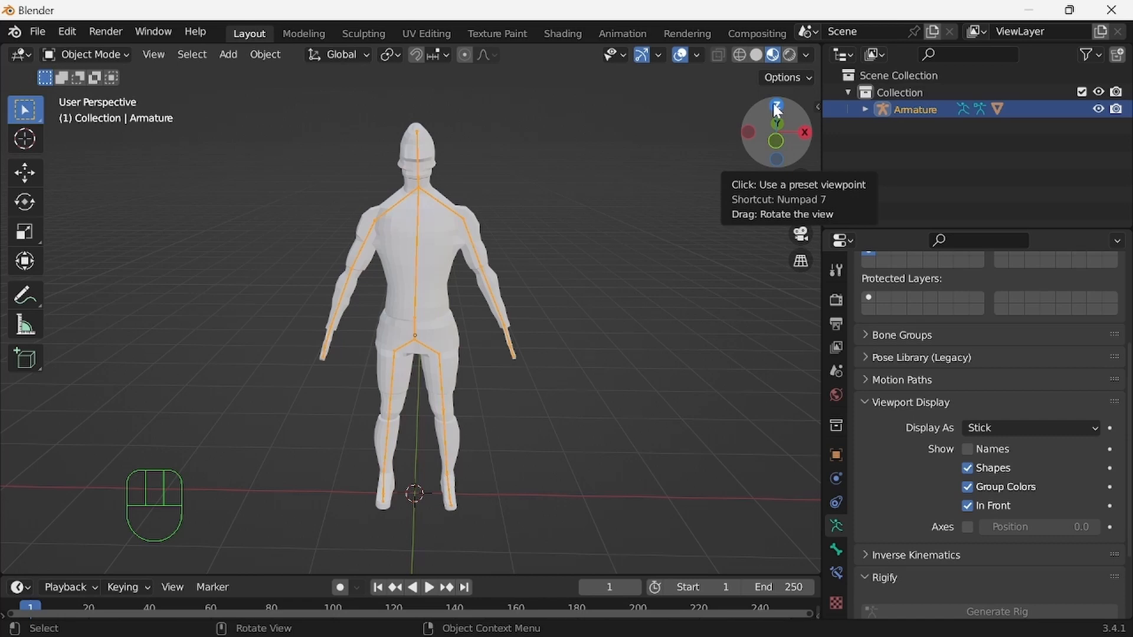
Turn on display of the Z axis line in the viewport overlays
{"action": "left_click", "coordinate": [697, 55]}
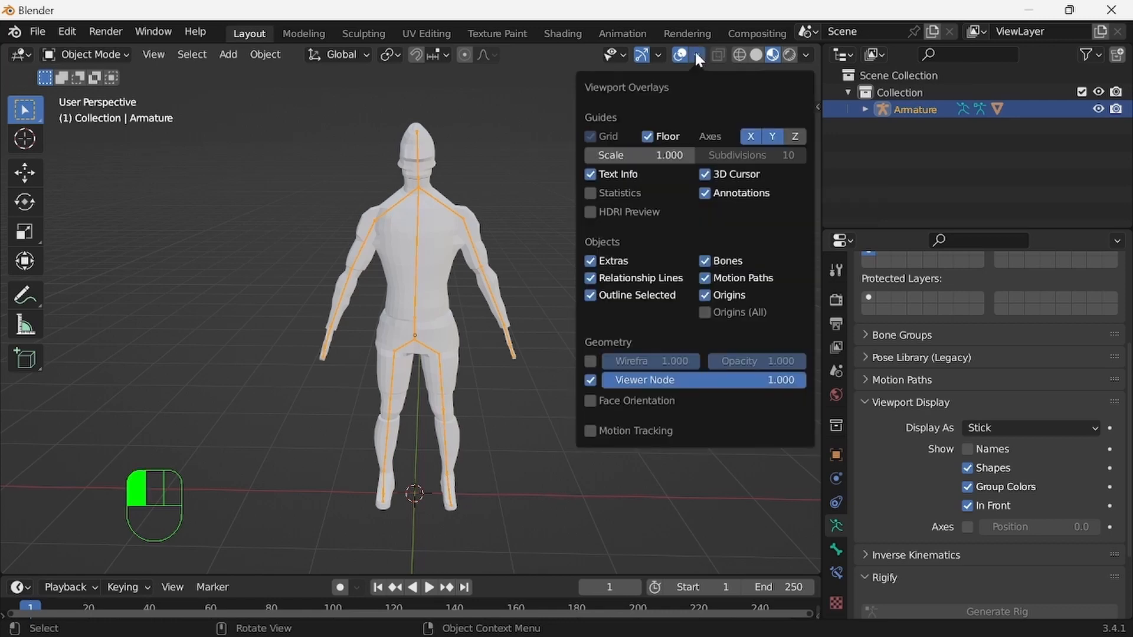
{"action": "left_click", "coordinate": [795, 133]}
{"action": "middle_click_drag", "start_coordinate": [534, 354], "coordinate": [677, 377]}
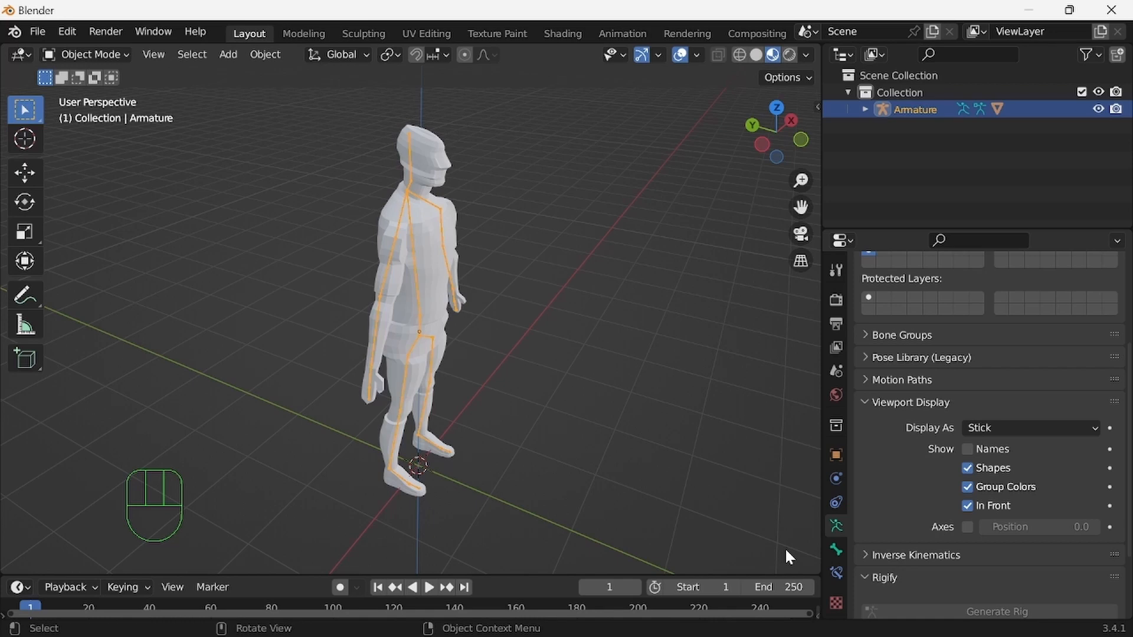
Try to move the armature along the global Y axis
{"action": "scroll", "coordinate": [599, 450], "scroll_direction": "down", "scroll_amount": 2}
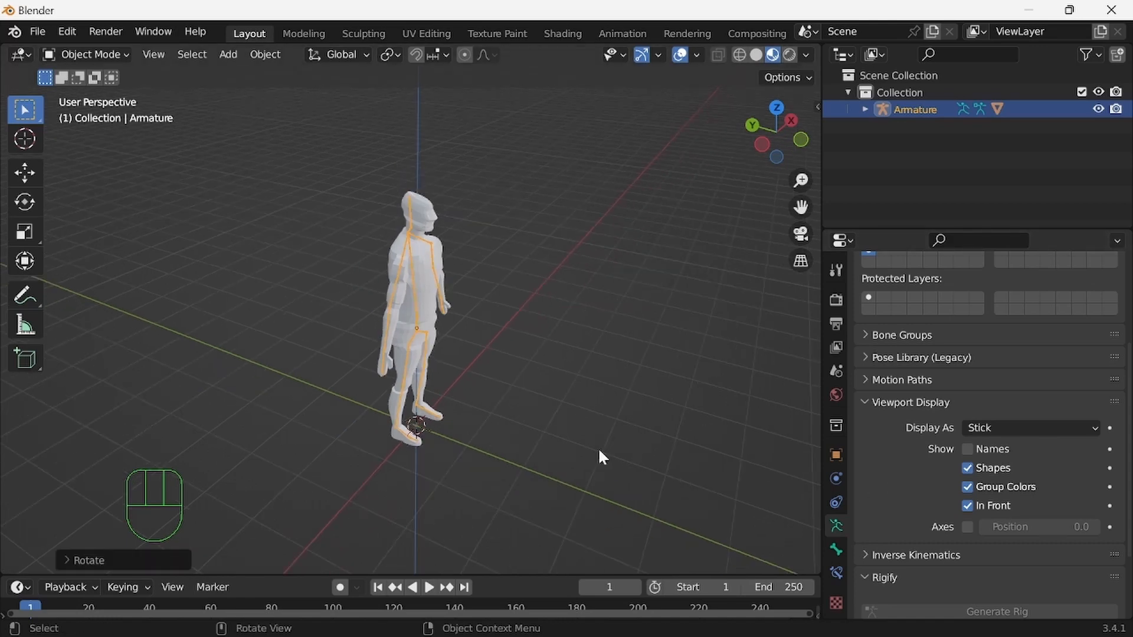
{"action": "key", "text": "g"}
{"action": "key", "text": "y"}
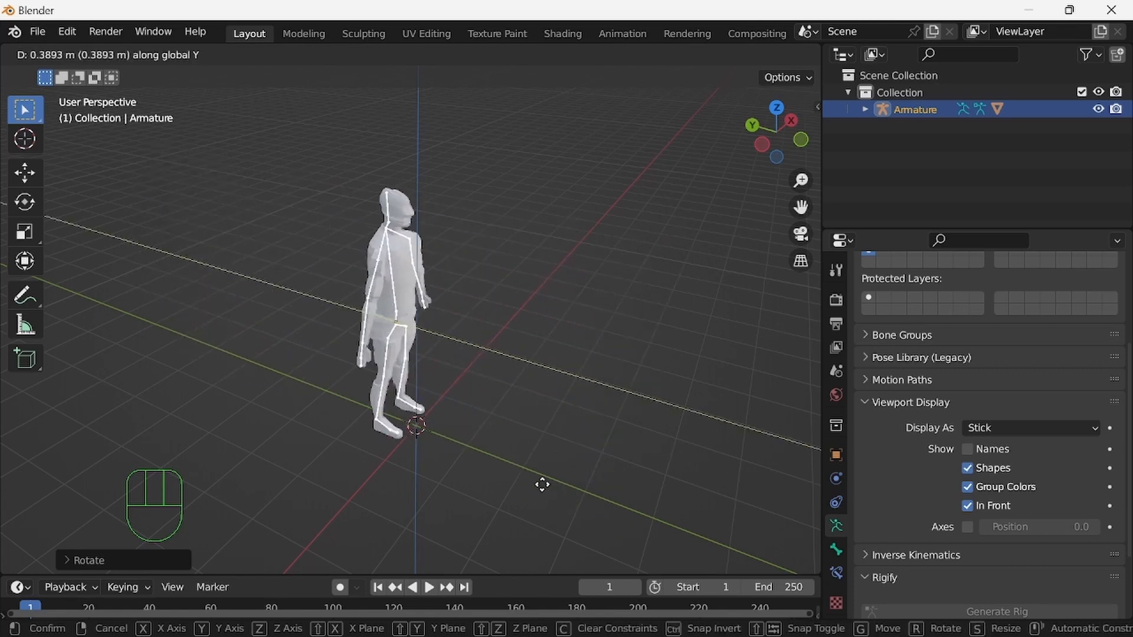
{"action": "right_click", "coordinate": [437, 511]}
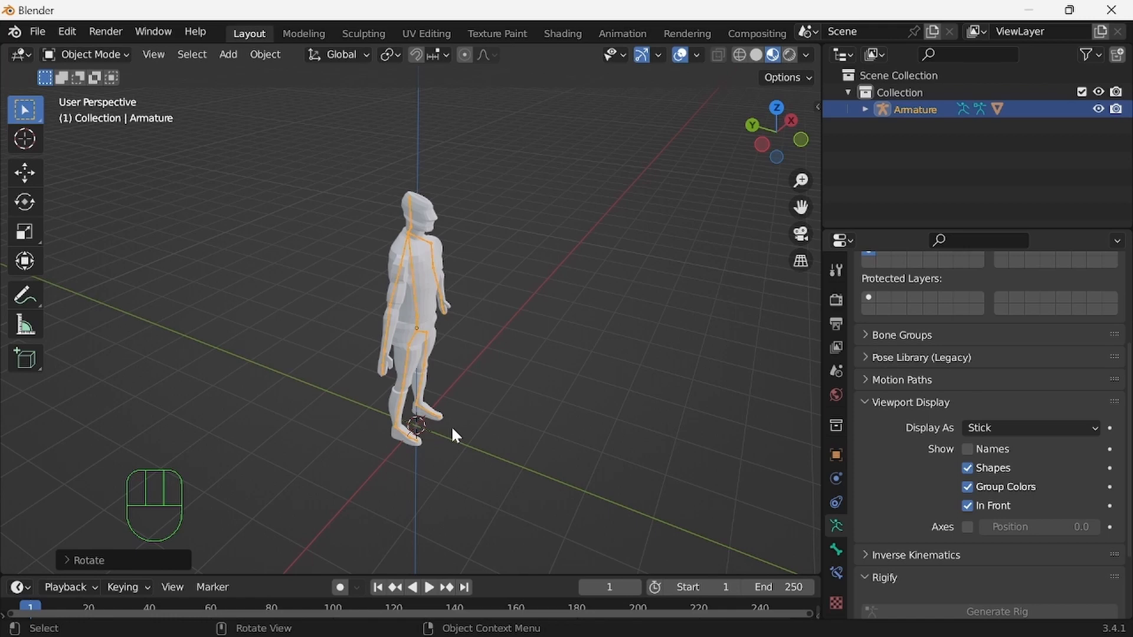
Rotate the armature 45° around the global Z axis
{"action": "type", "text": "rz45"}
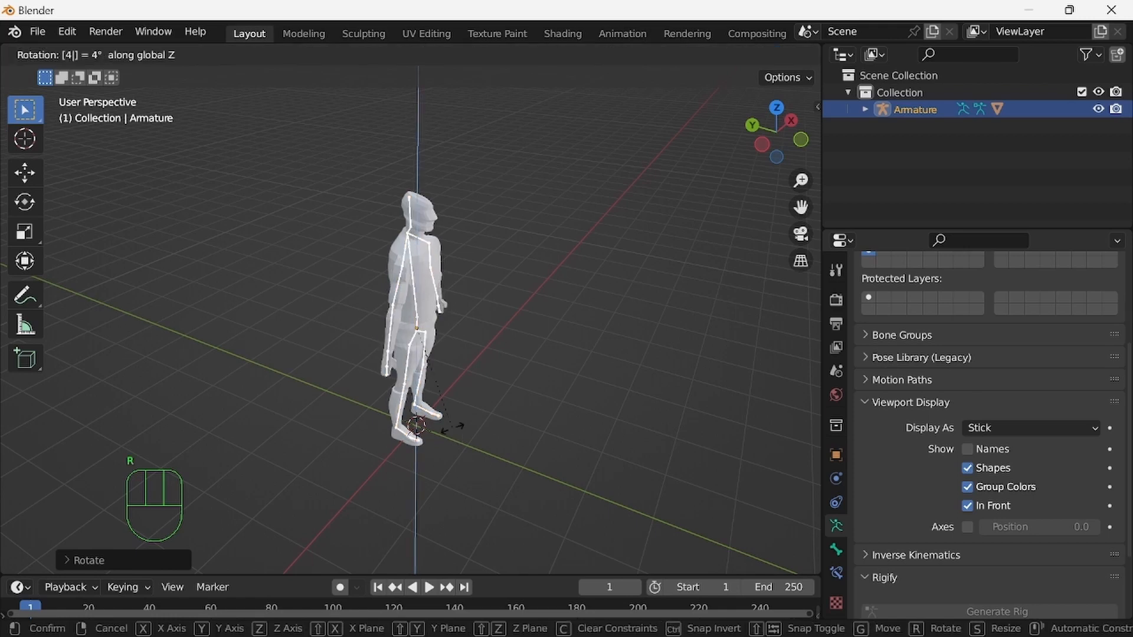
{"action": "key", "text": "Return"}
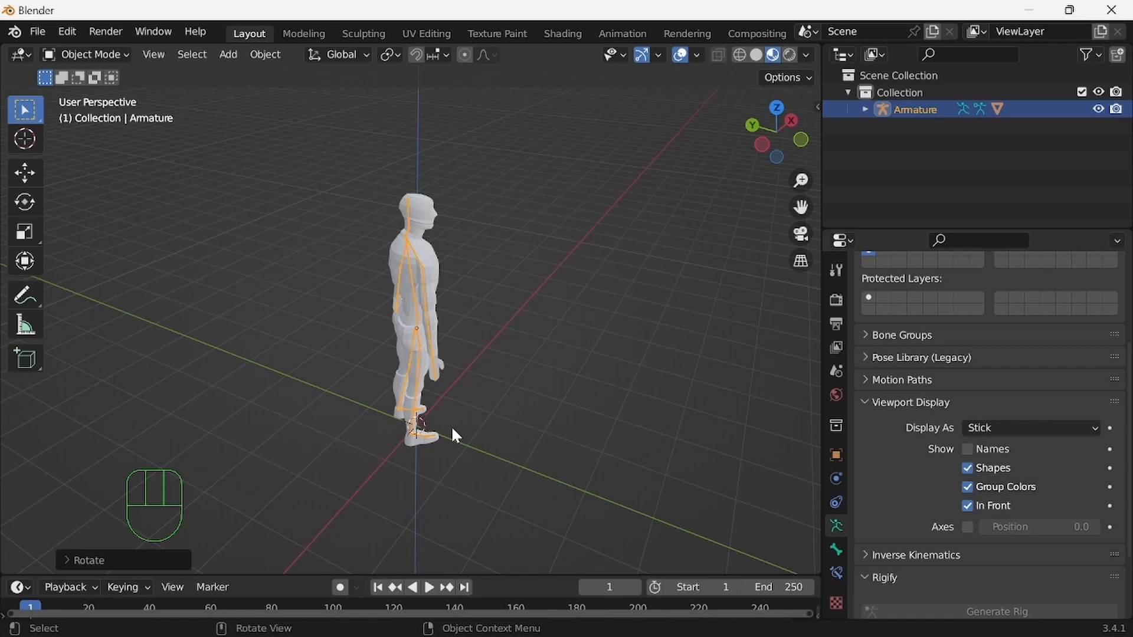
Try to move the rotated armature along the global X axis and along the global Y axis
{"action": "key", "text": "g"}
{"action": "key", "text": "x"}
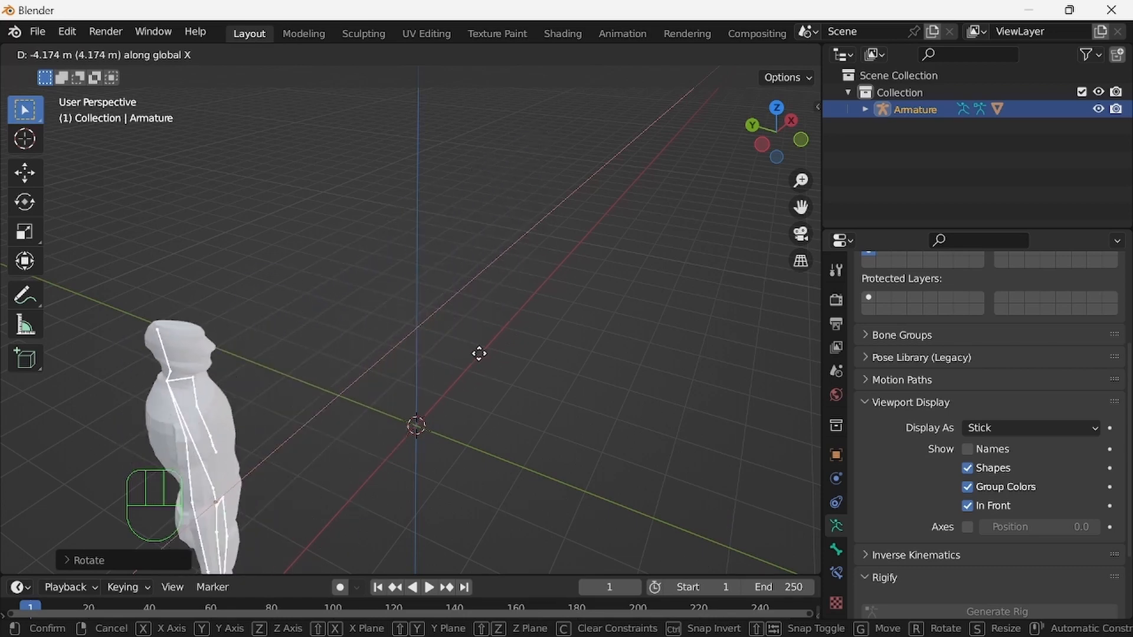
{"action": "right_click", "coordinate": [496, 390]}
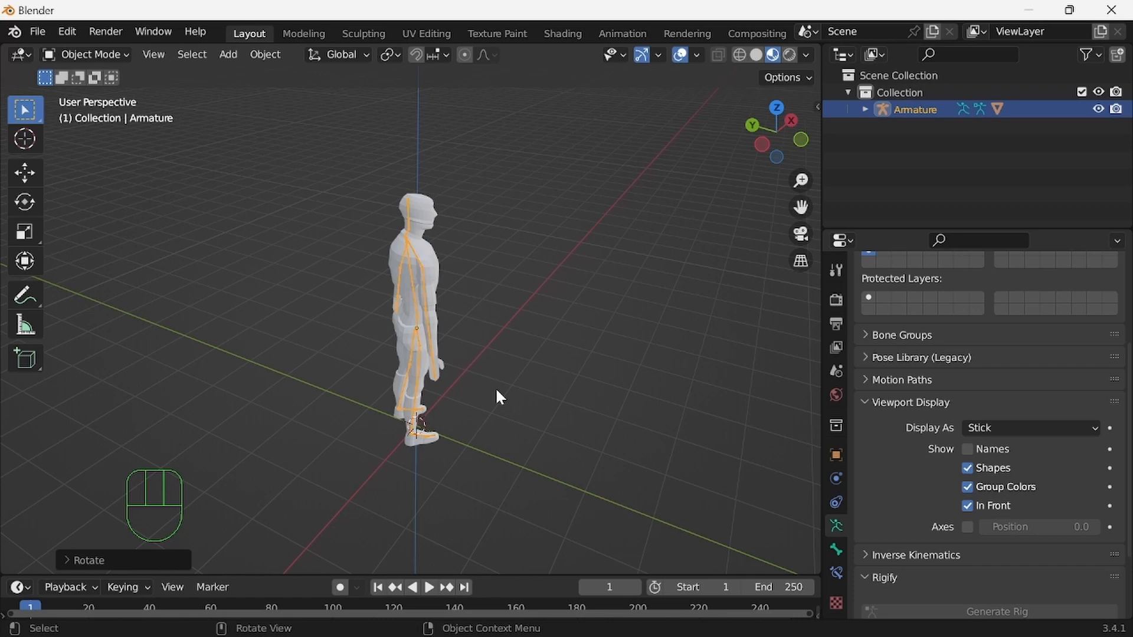
{"action": "key", "text": "g"}
{"action": "key", "text": "y"}
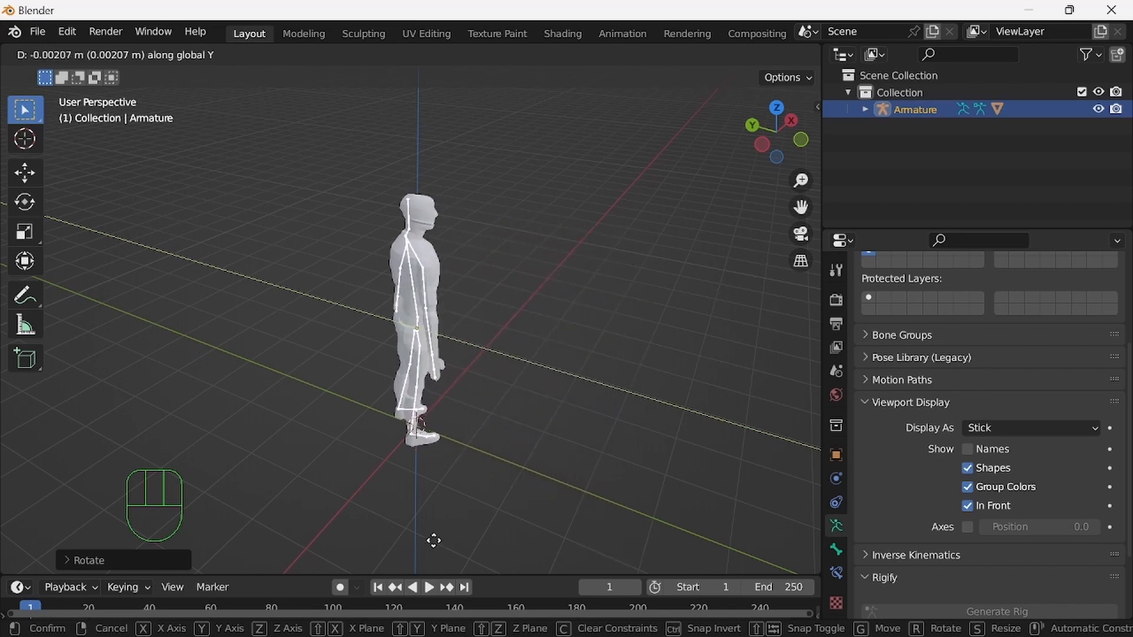
{"action": "right_click", "coordinate": [434, 539]}
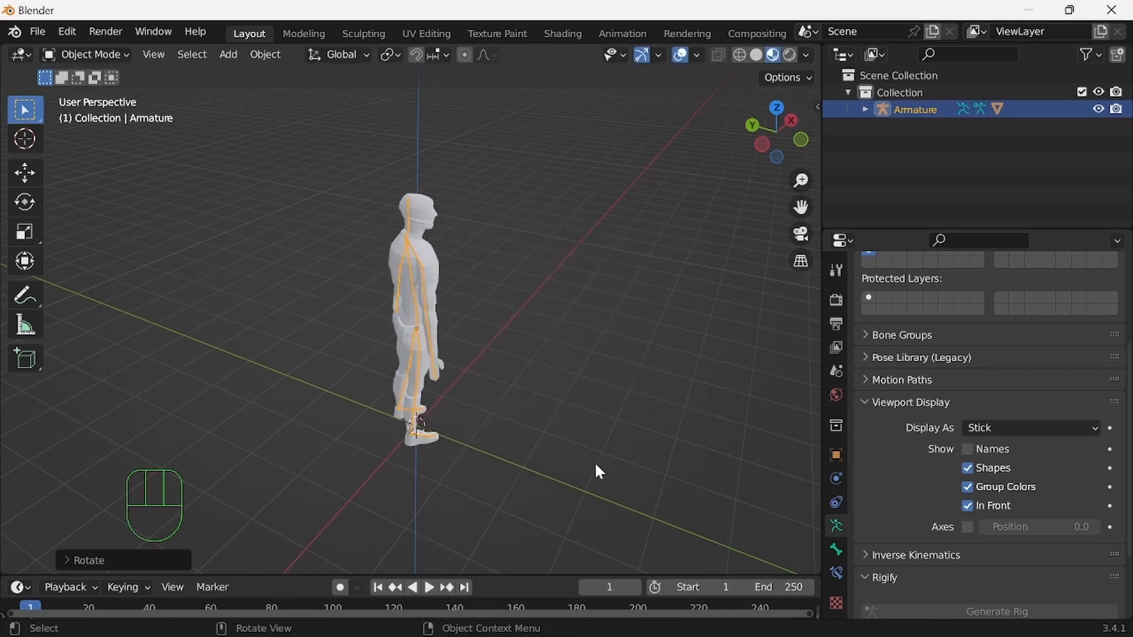
Rotate the armature with its attached axis bars 57° around the global Z axis
{"action": "middle_click_drag", "start_coordinate": [595, 464], "coordinate": [599, 334]}
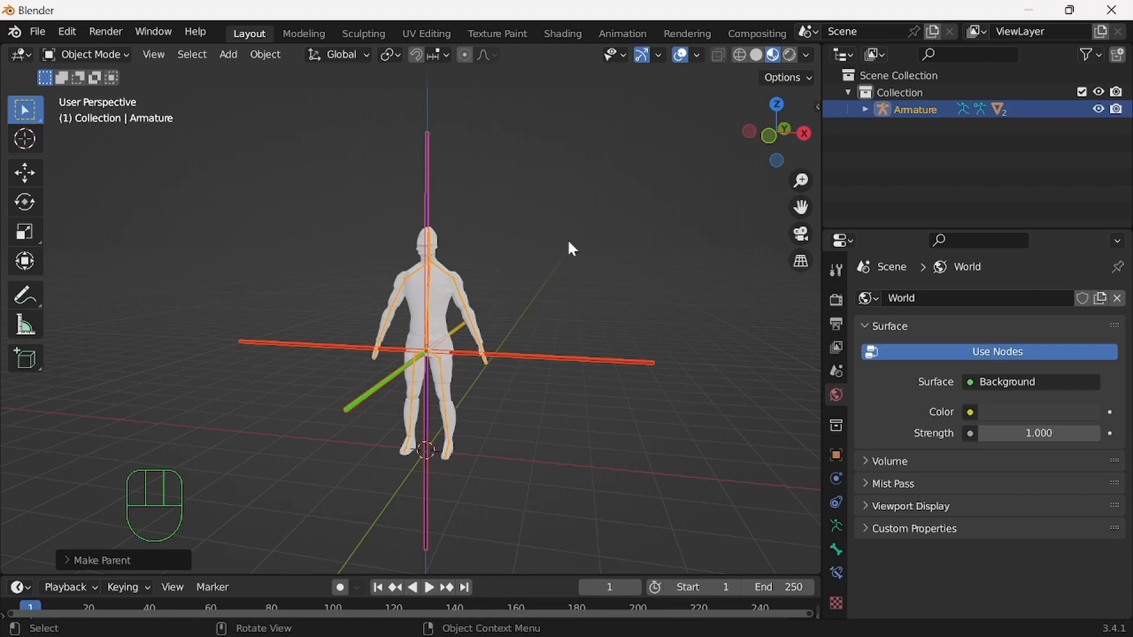
{"action": "key", "text": "r"}
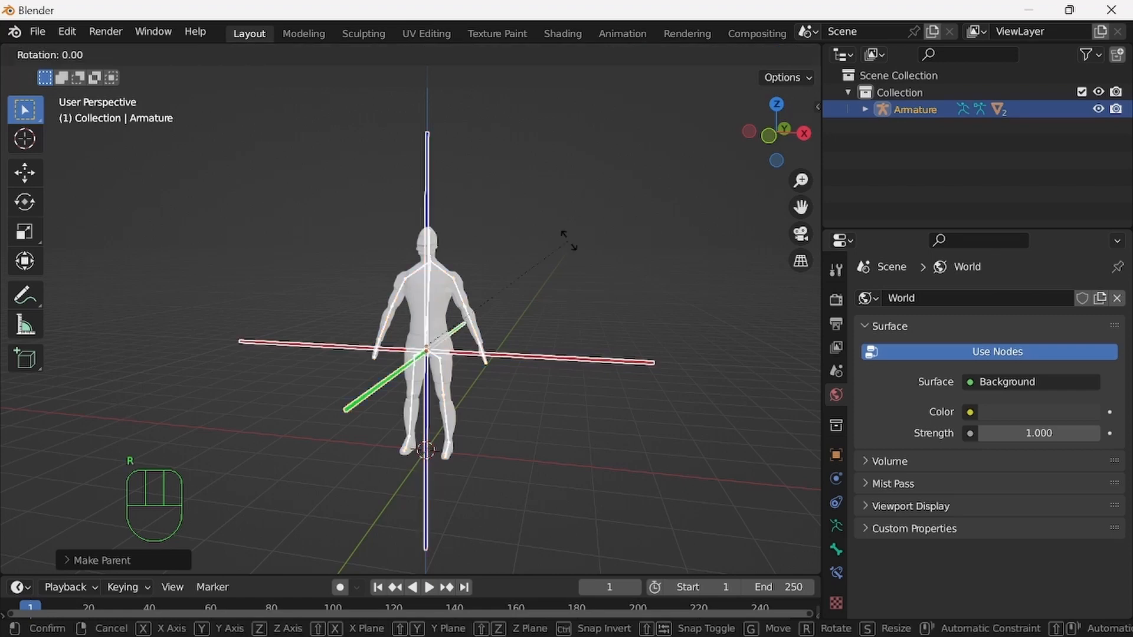
{"action": "key", "text": "z"}
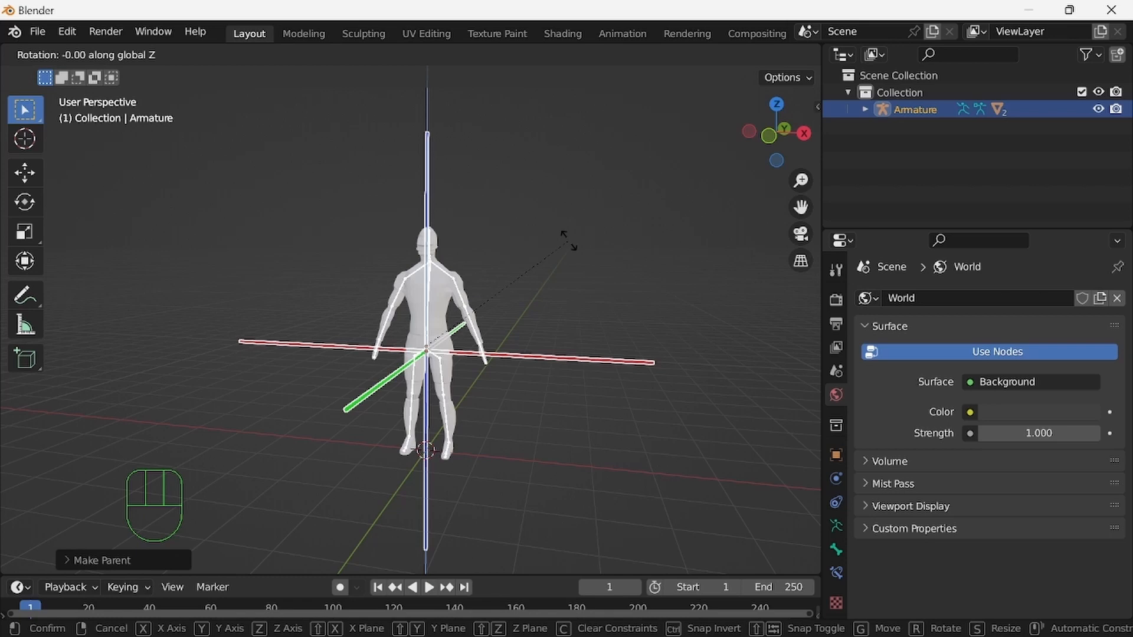
{"action": "type", "text": "5"}
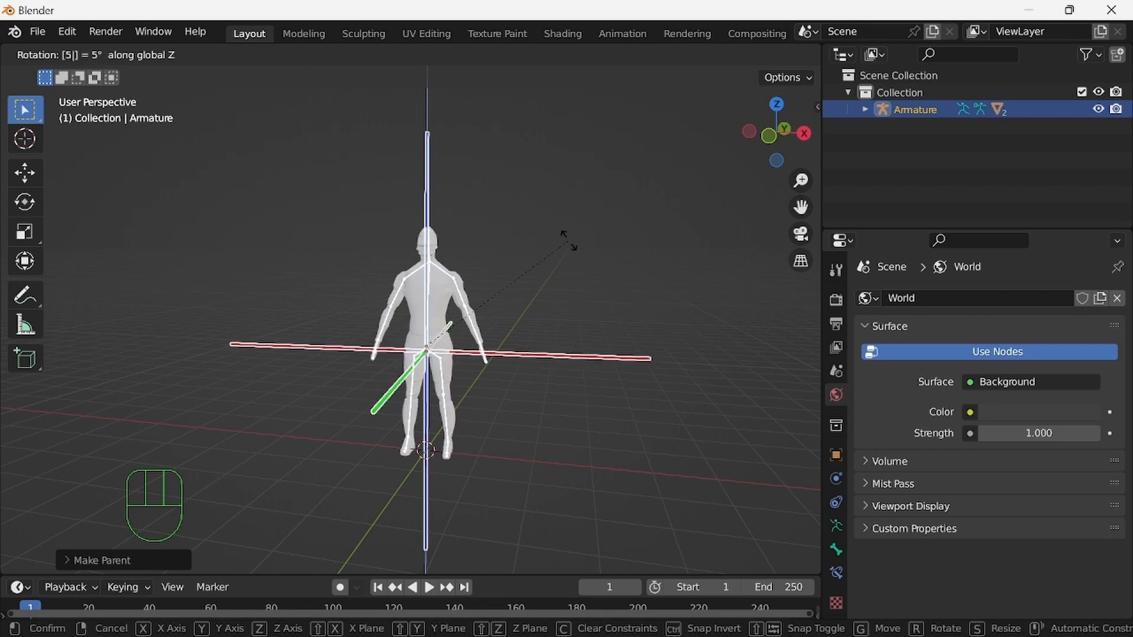
{"action": "type", "text": "7"}
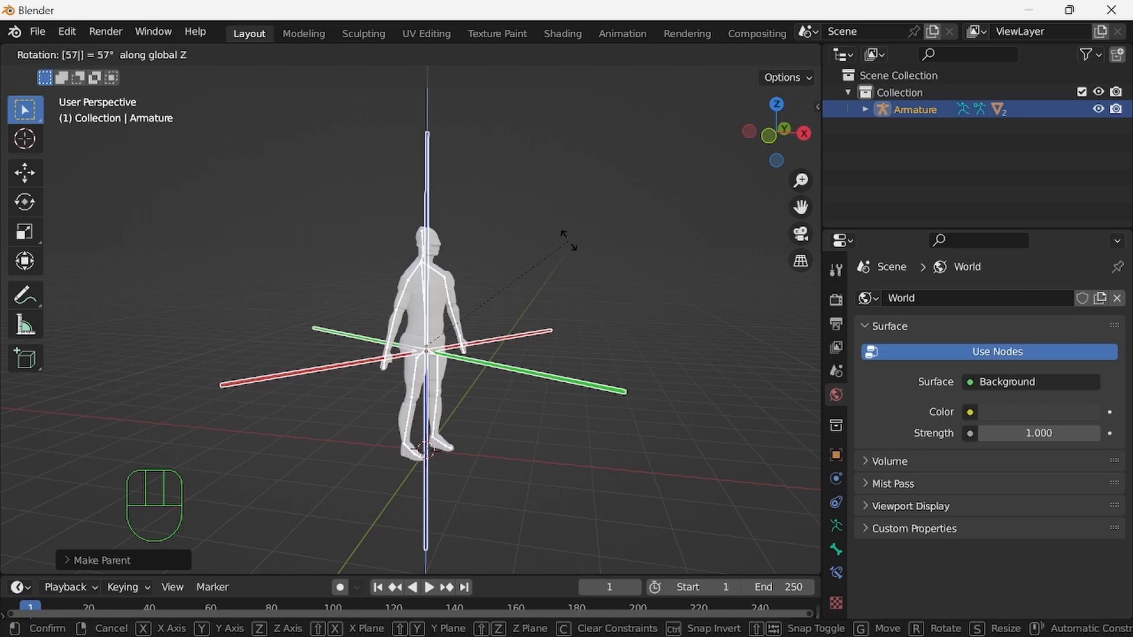
{"action": "key", "text": "Return"}
Switch the transform orientation to Local and move the armature along its own Y axis in the negative direction
{"action": "middle_click_drag", "start_coordinate": [644, 398], "coordinate": [635, 538]}
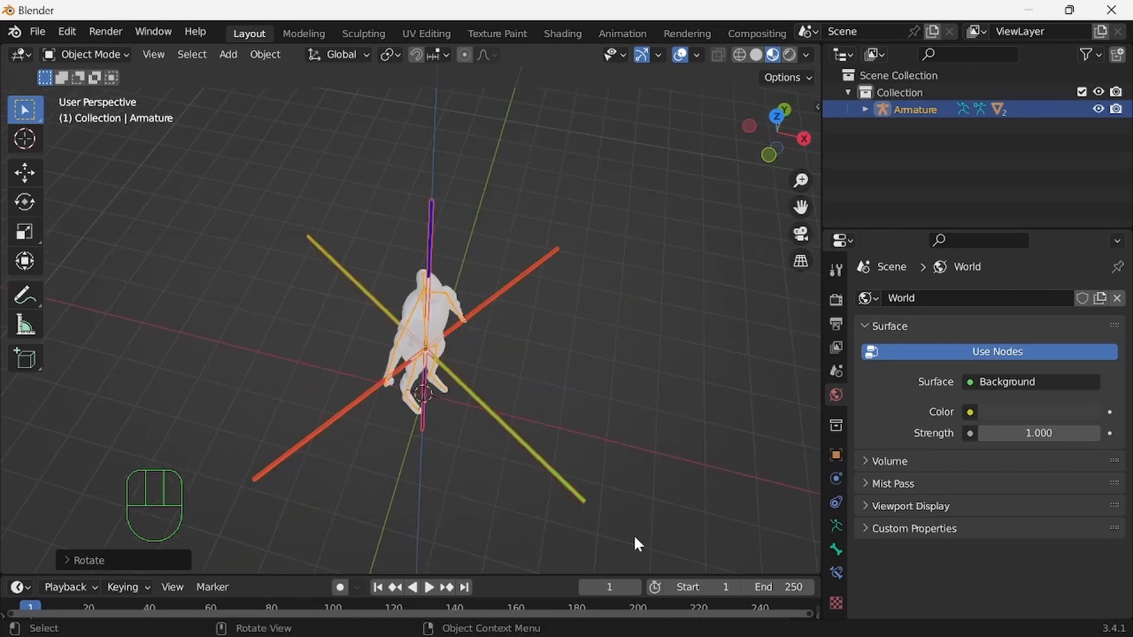
{"action": "left_click", "coordinate": [350, 54]}
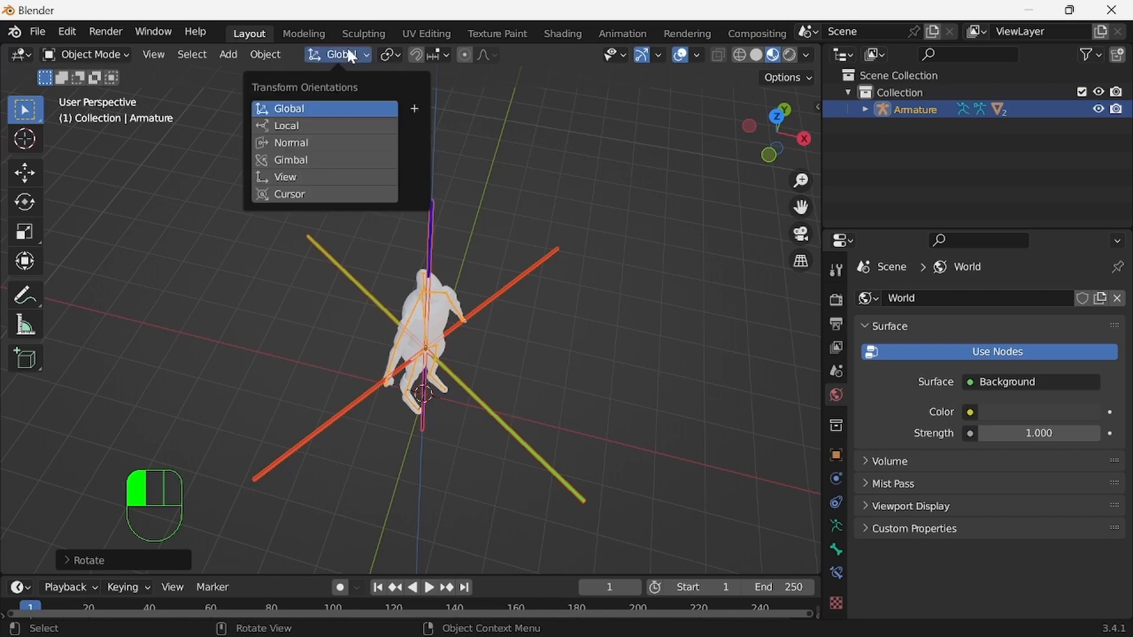
{"action": "left_click", "coordinate": [335, 125]}
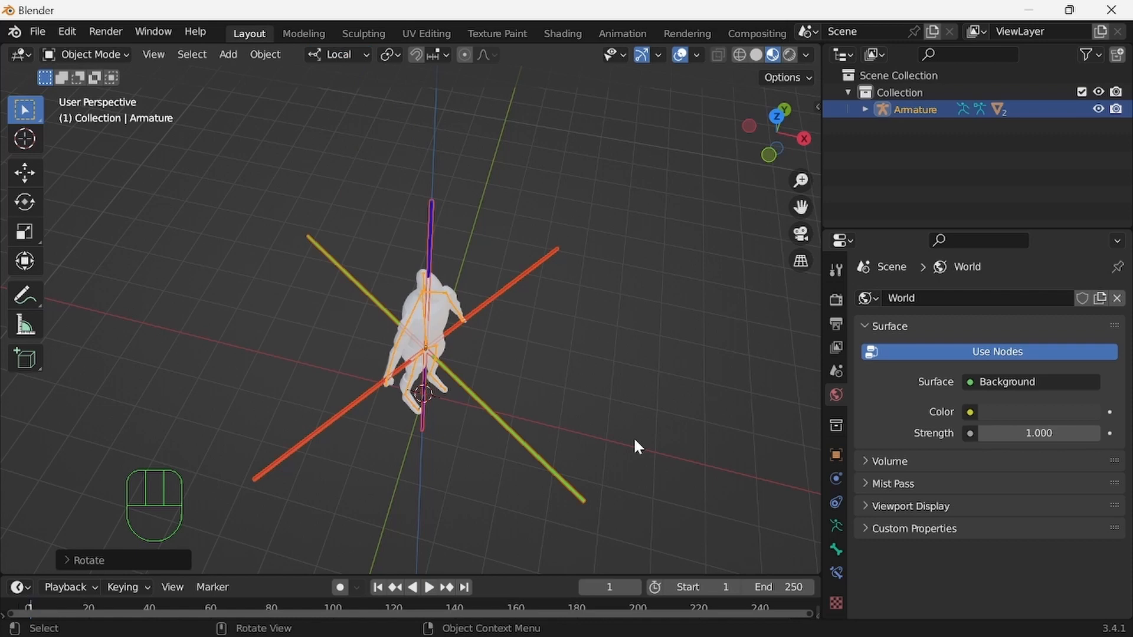
{"action": "key", "text": "g"}
{"action": "key", "text": "y"}
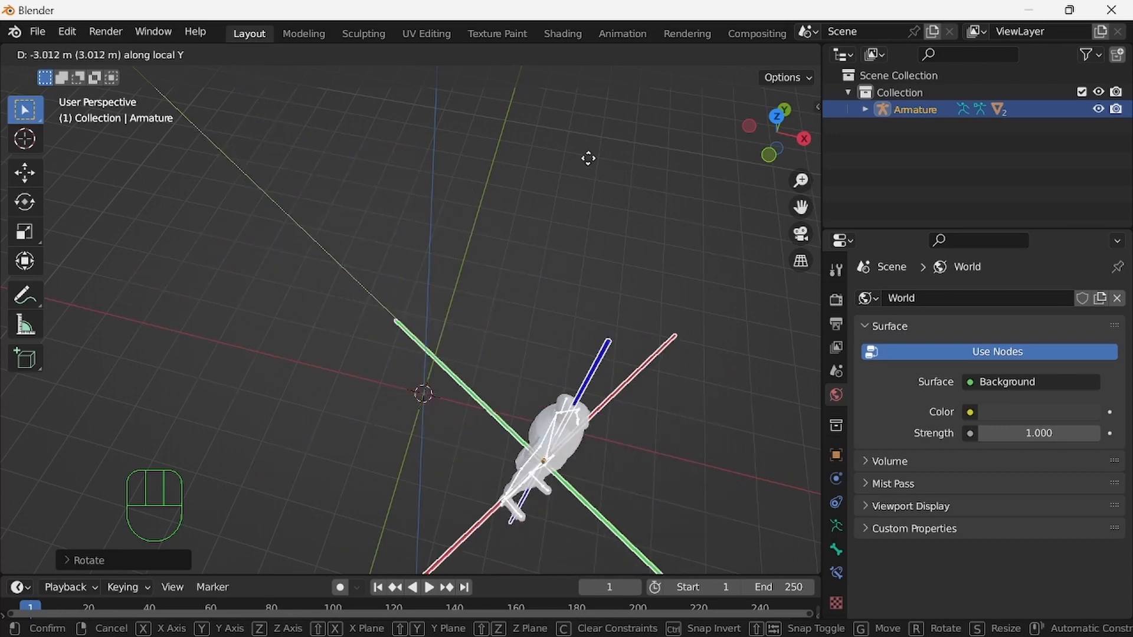
{"action": "left_click", "coordinate": [450, 101]}
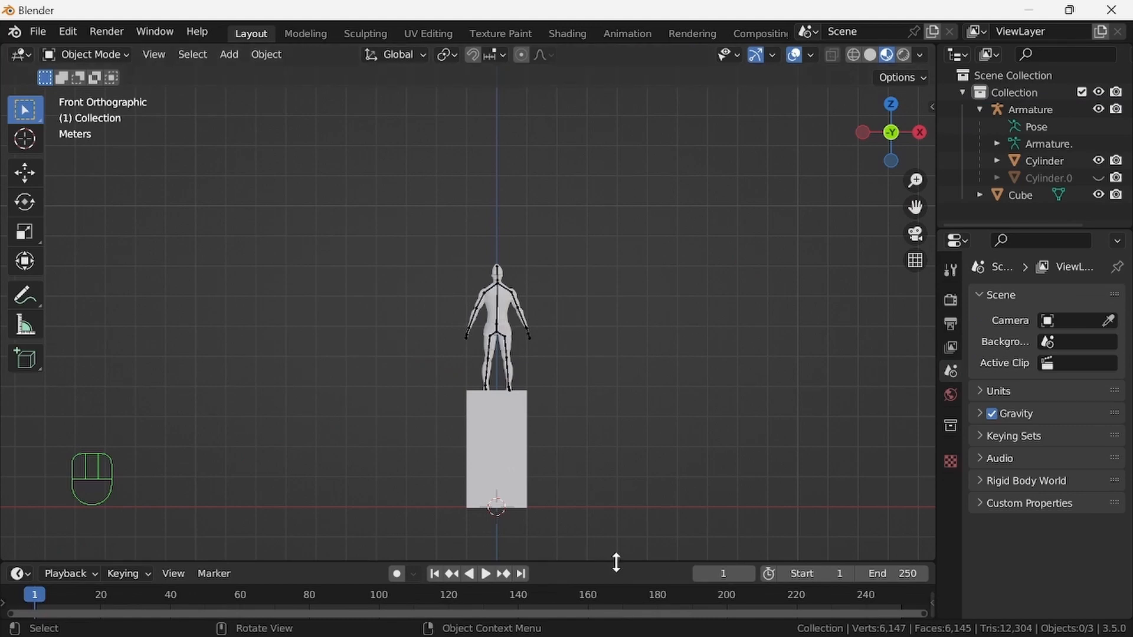
Enlarge the timeline area, select the armature standing on the cube and put it into Pose Mode
{"action": "left_click_drag", "start_coordinate": [615, 561], "coordinate": [625, 486]}
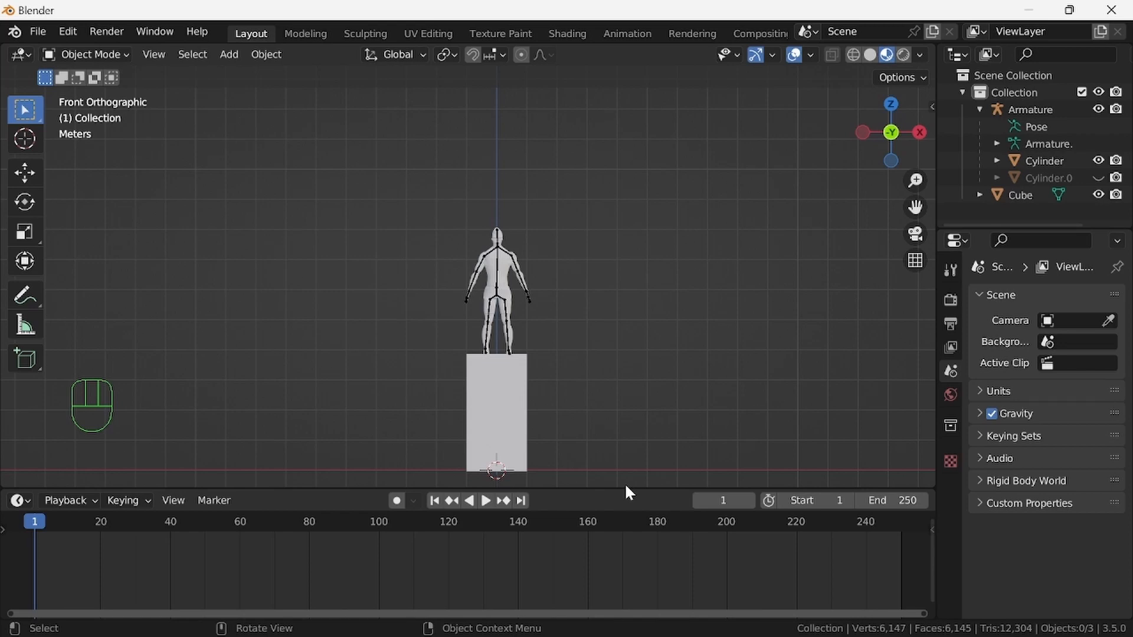
{"action": "key", "text": "ctrl+z"}
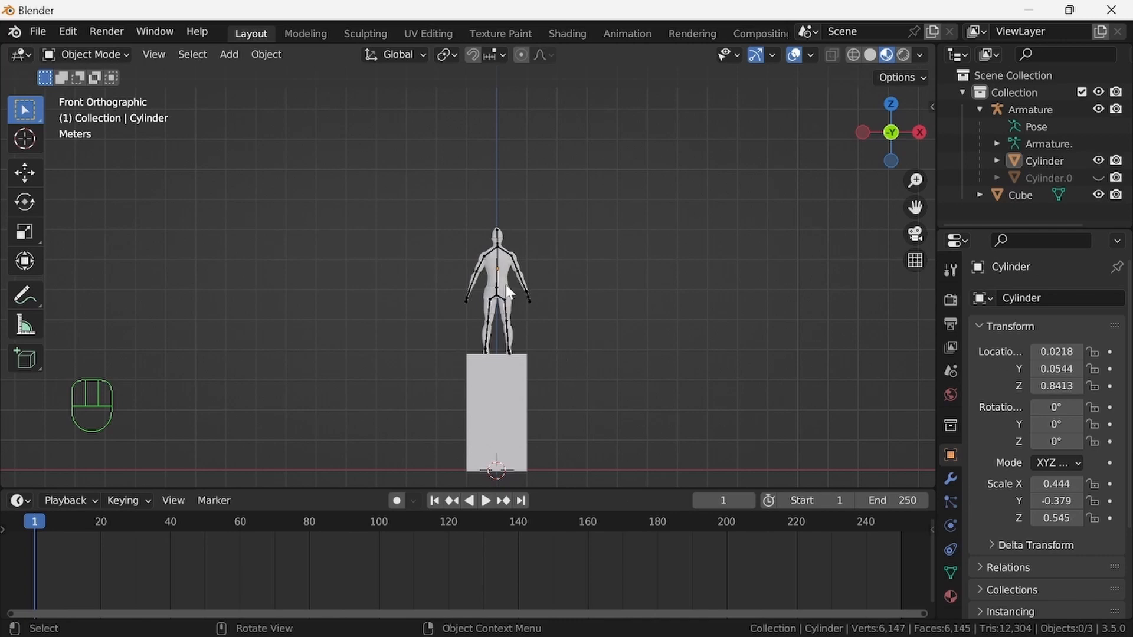
{"action": "left_click", "coordinate": [507, 302]}
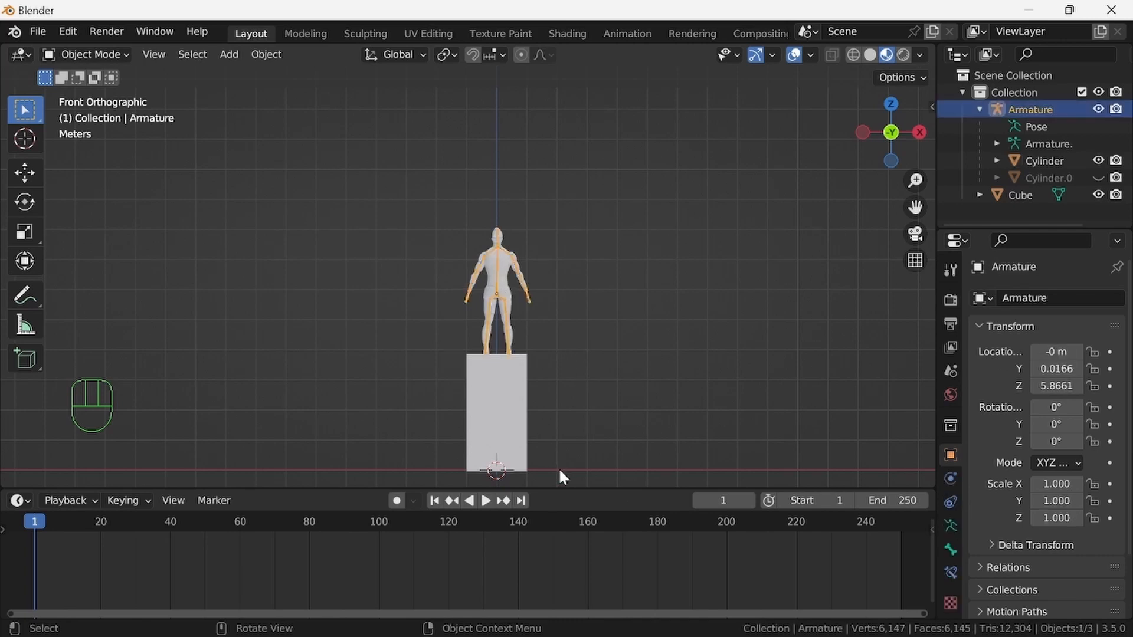
{"action": "left_click", "coordinate": [109, 53]}
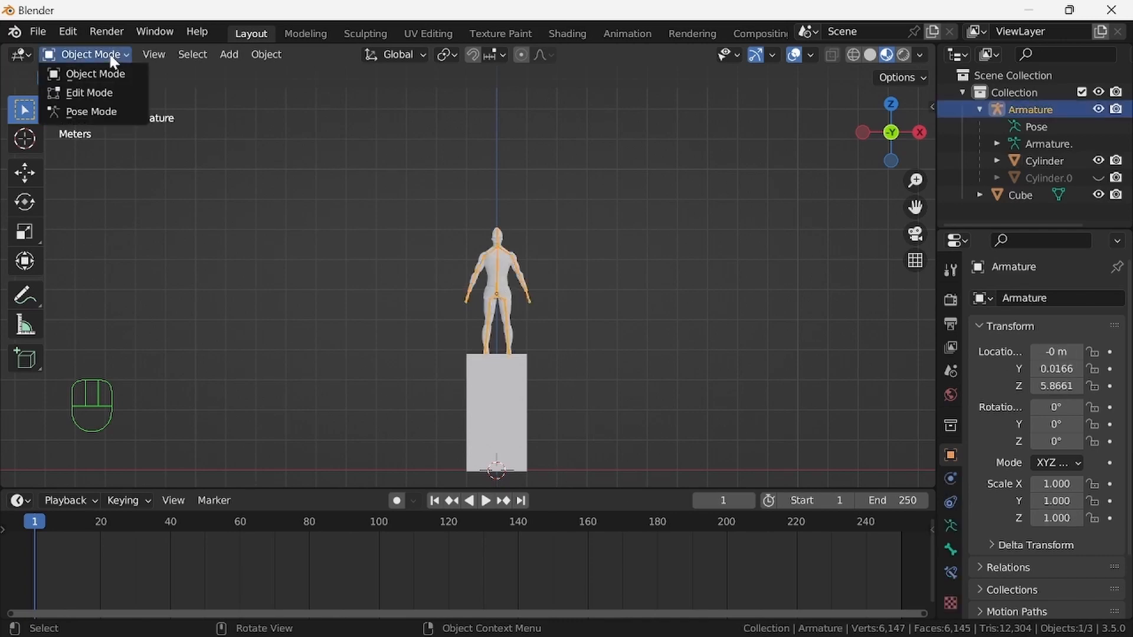
{"action": "left_click", "coordinate": [118, 111]}
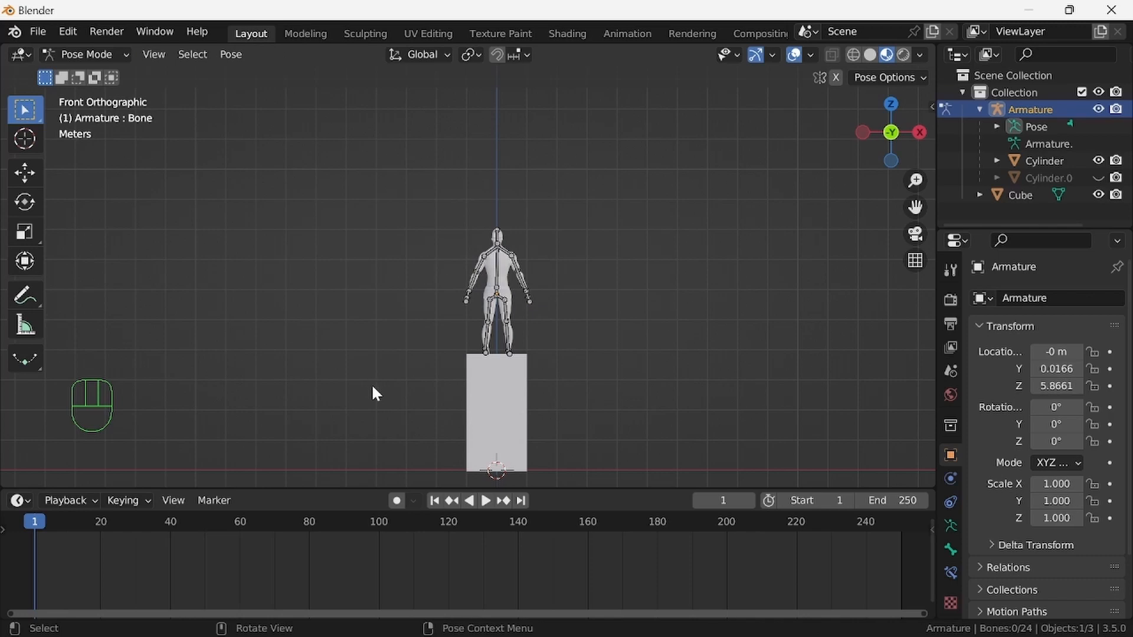
Insert Location, Rotation & Scale keyframes at frame 1 for Bone.011 and Bone.012 in the arm on the negative X side
{"action": "key", "text": "a"}
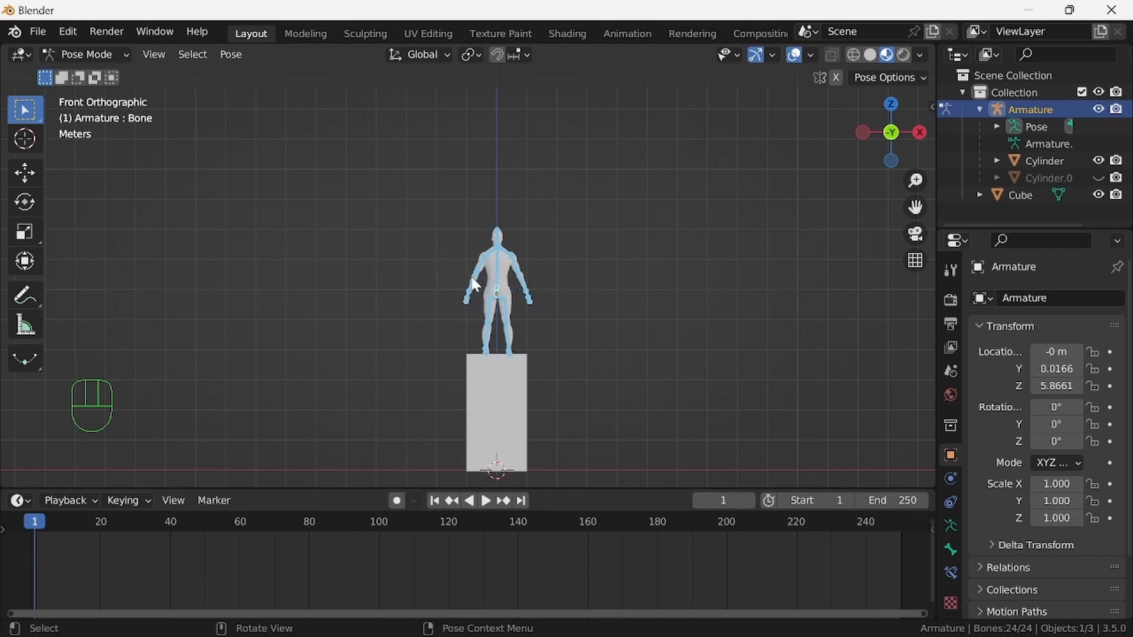
{"action": "left_click", "coordinate": [445, 274]}
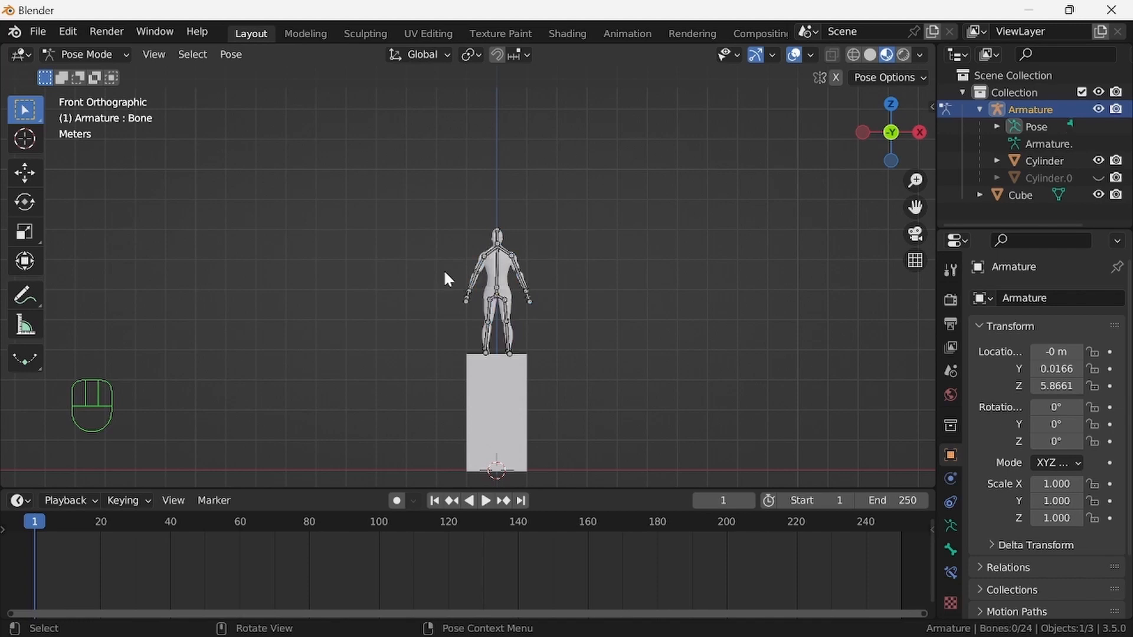
{"action": "left_click", "coordinate": [469, 267]}
{"action": "key", "text": "i"}
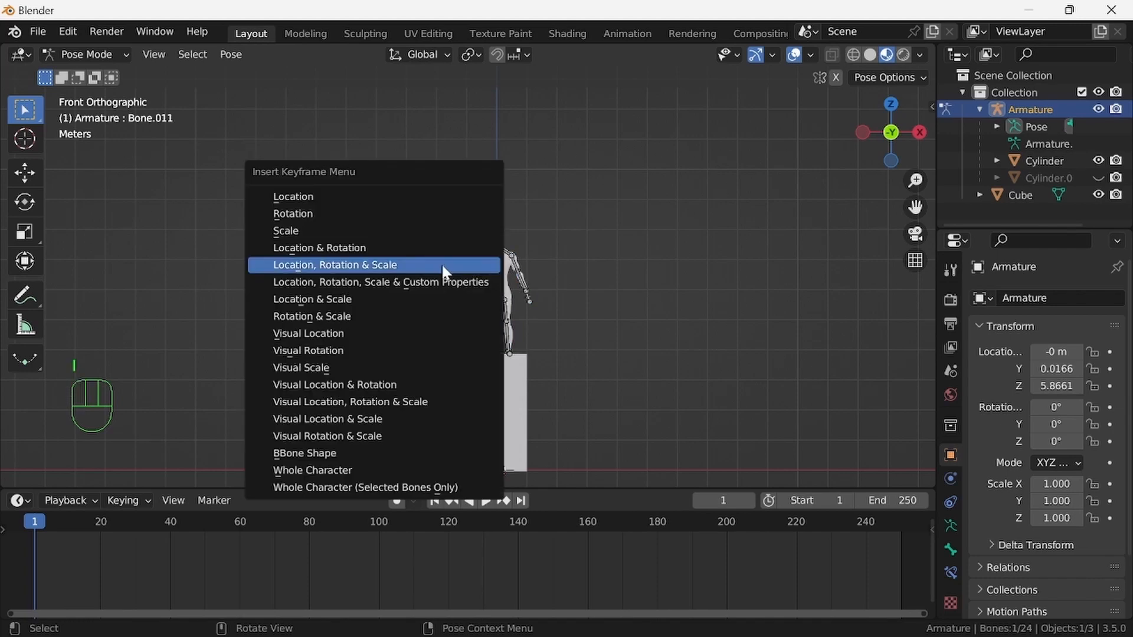
{"action": "left_click", "coordinate": [450, 264]}
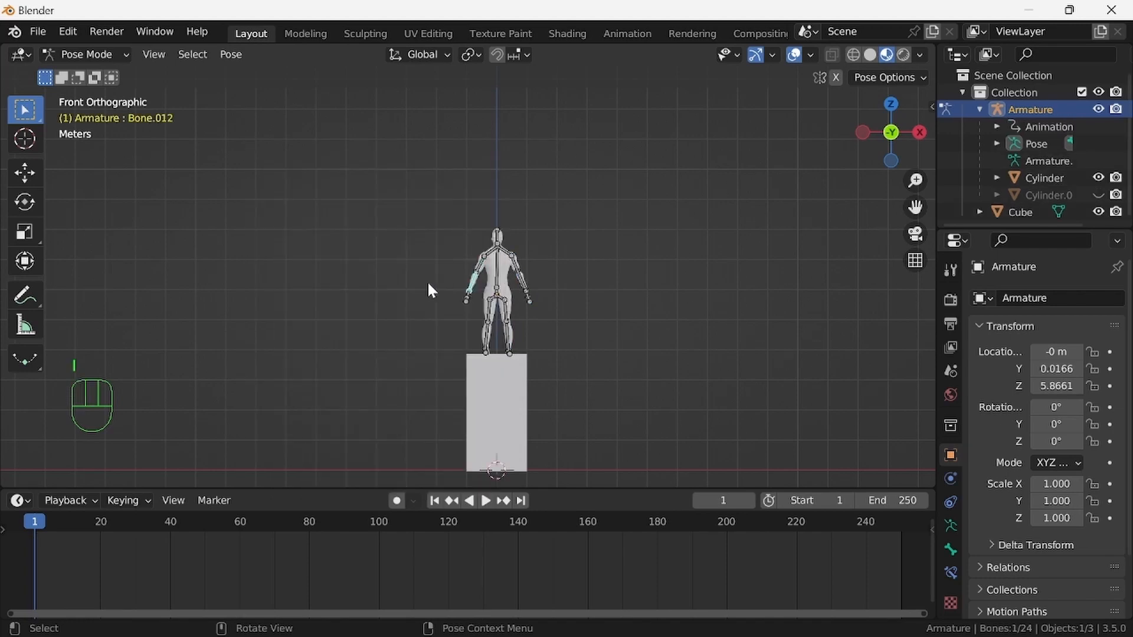
{"action": "key", "text": "i"}
{"action": "left_click", "coordinate": [403, 275]}
Insert Location, Rotation & Scale keyframes at frame 1 for the upper arm and forearm bones on the positive X side
{"action": "left_click", "coordinate": [522, 270]}
{"action": "key", "text": "i"}
{"action": "left_click", "coordinate": [541, 267]}
{"action": "key", "text": "i"}
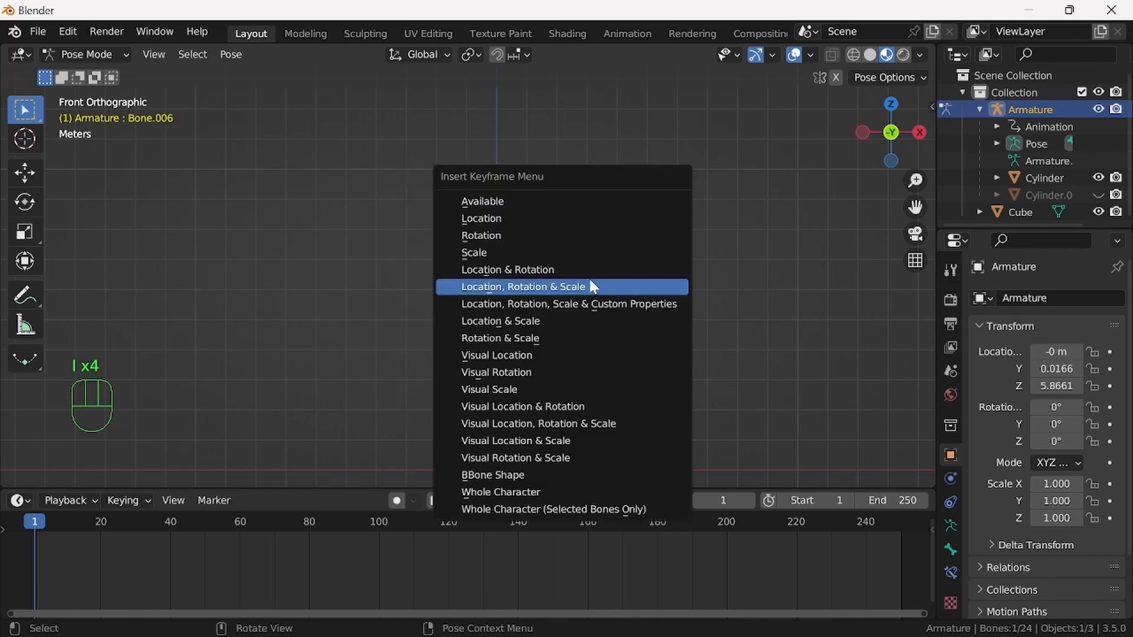
{"action": "left_click", "coordinate": [592, 286]}
Insert Location, Rotation & Scale keyframes at frame 1 for the thigh and shin bones on the negative X side
{"action": "left_click", "coordinate": [495, 319]}
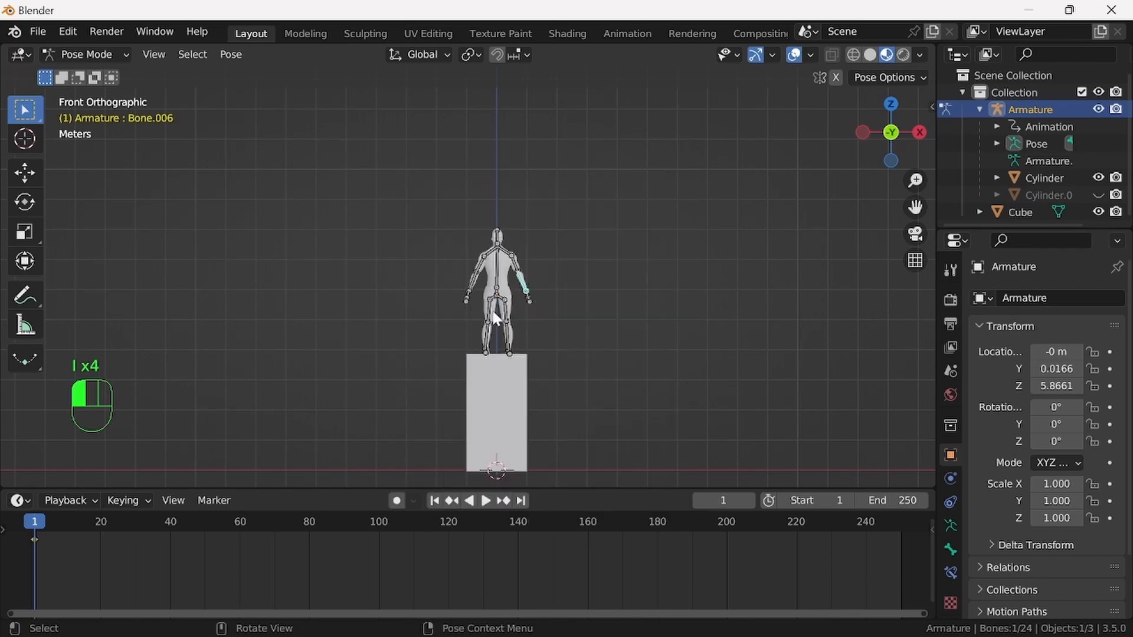
{"action": "key", "text": "i"}
{"action": "left_click", "coordinate": [514, 310]}
{"action": "left_click", "coordinate": [486, 340]}
{"action": "key", "text": "i"}
{"action": "left_click", "coordinate": [547, 334]}
Insert Location, Rotation & Scale keyframes at frame 1 for the shin and thigh bones on the positive X side
{"action": "left_click", "coordinate": [509, 338]}
{"action": "key", "text": "i"}
{"action": "left_click", "coordinate": [569, 335]}
{"action": "left_click", "coordinate": [508, 320]}
{"action": "key", "text": "i"}
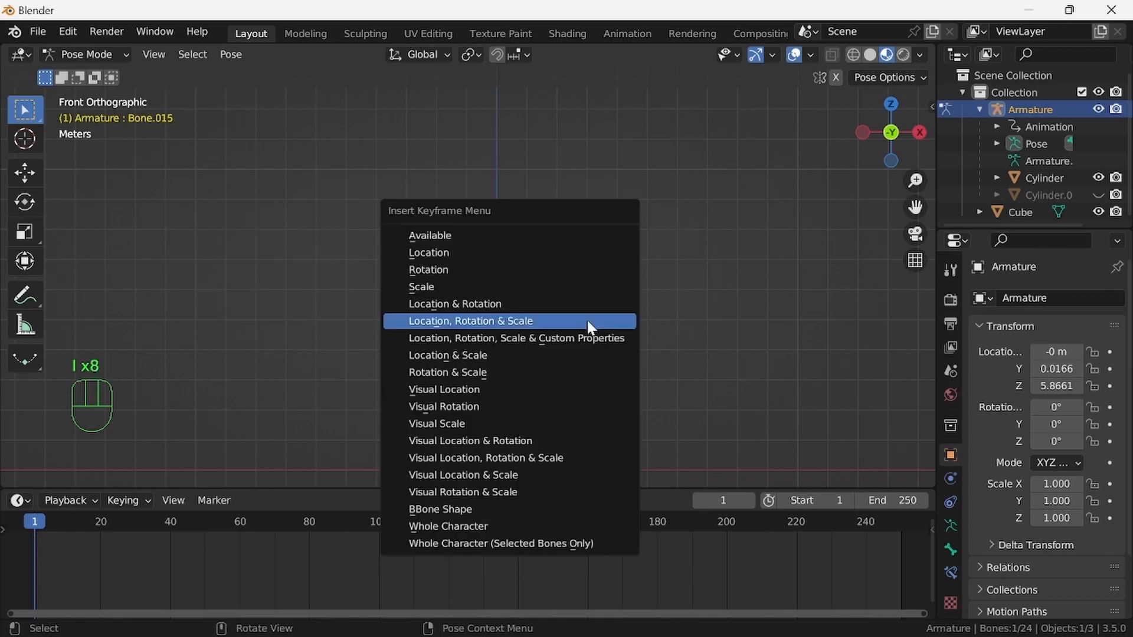
{"action": "left_click", "coordinate": [588, 320]}
{"action": "scroll", "coordinate": [587, 317], "scroll_direction": "up", "scroll_amount": 5}
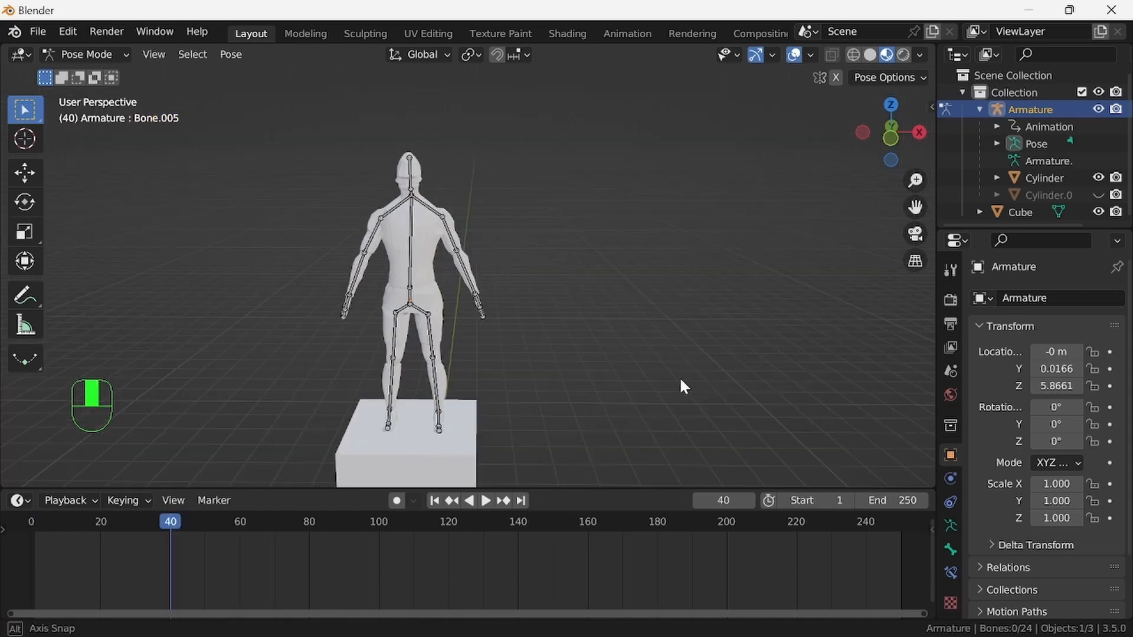
At frame 40, swing the positive X upper arm bone forward, angle it slightly outward and insert a Location, Rotation & Scale keyframe
{"action": "middle_click_drag", "start_coordinate": [679, 378], "coordinate": [498, 320]}
{"action": "left_click", "coordinate": [426, 234]}
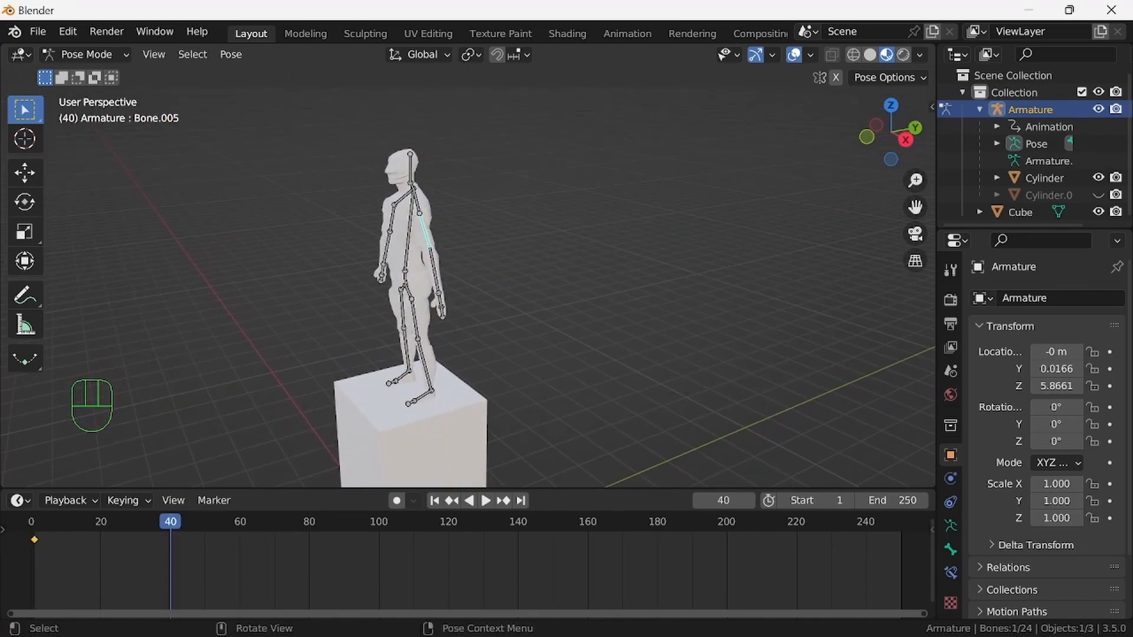
{"action": "key", "text": "g"}
{"action": "left_click", "coordinate": [390, 358]}
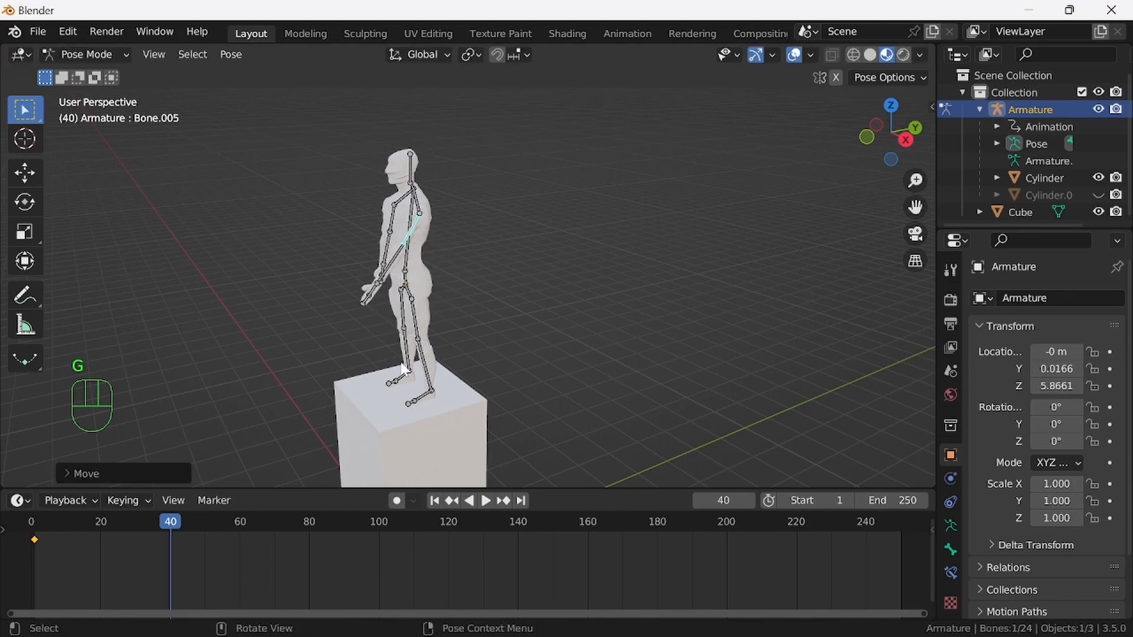
{"action": "middle_click_drag", "start_coordinate": [389, 358], "coordinate": [589, 358]}
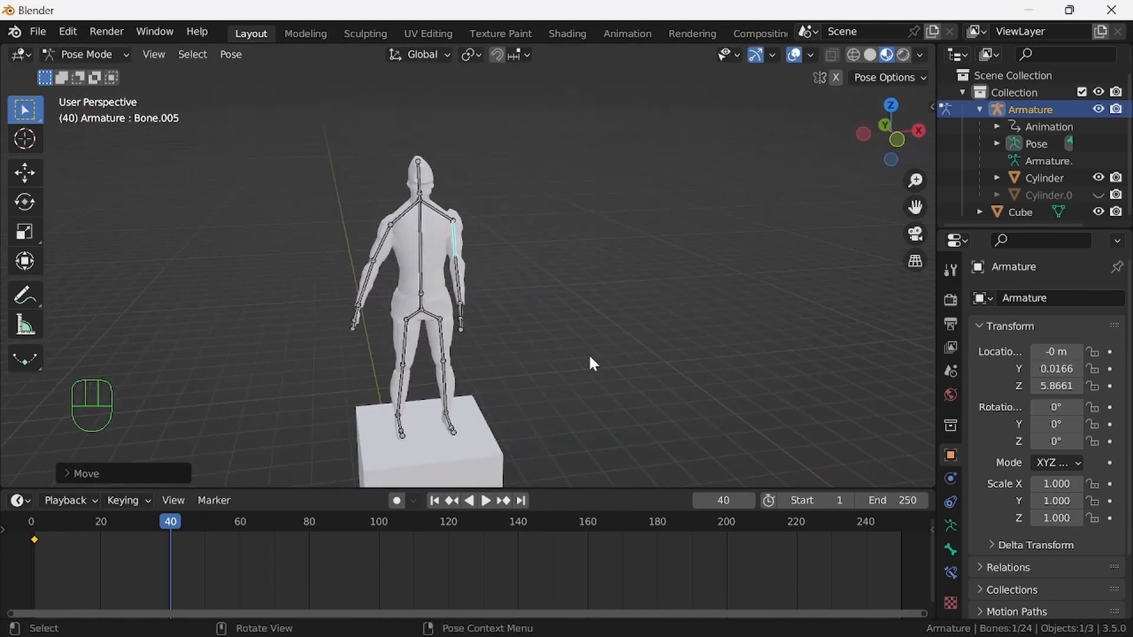
{"action": "key", "text": "g"}
{"action": "left_click", "coordinate": [628, 354]}
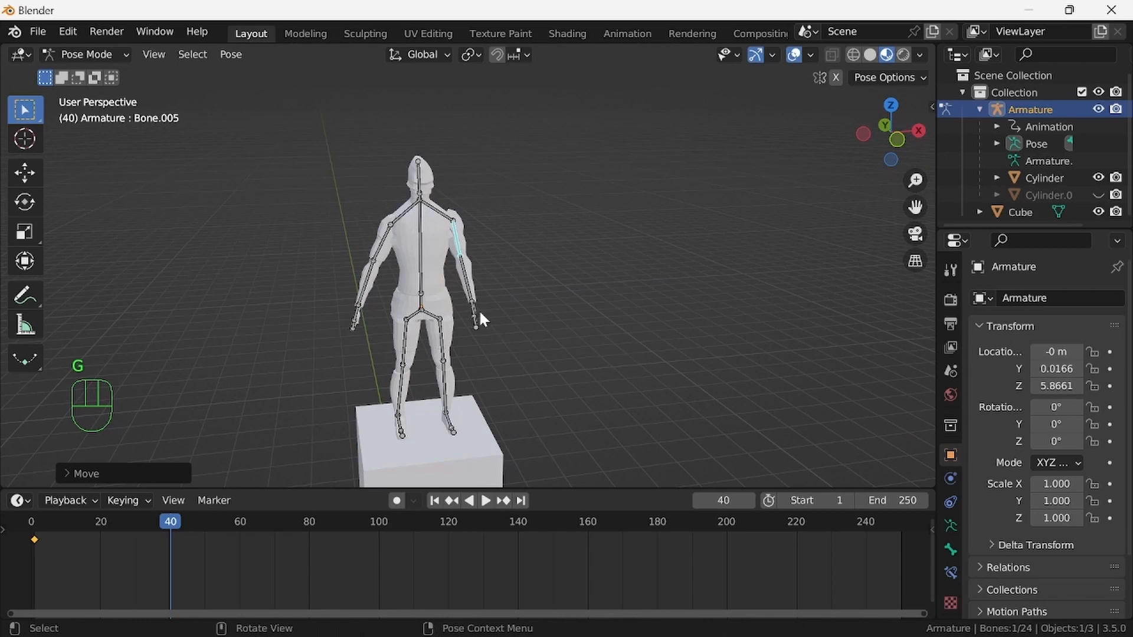
{"action": "key", "text": "i"}
{"action": "left_click", "coordinate": [548, 326]}
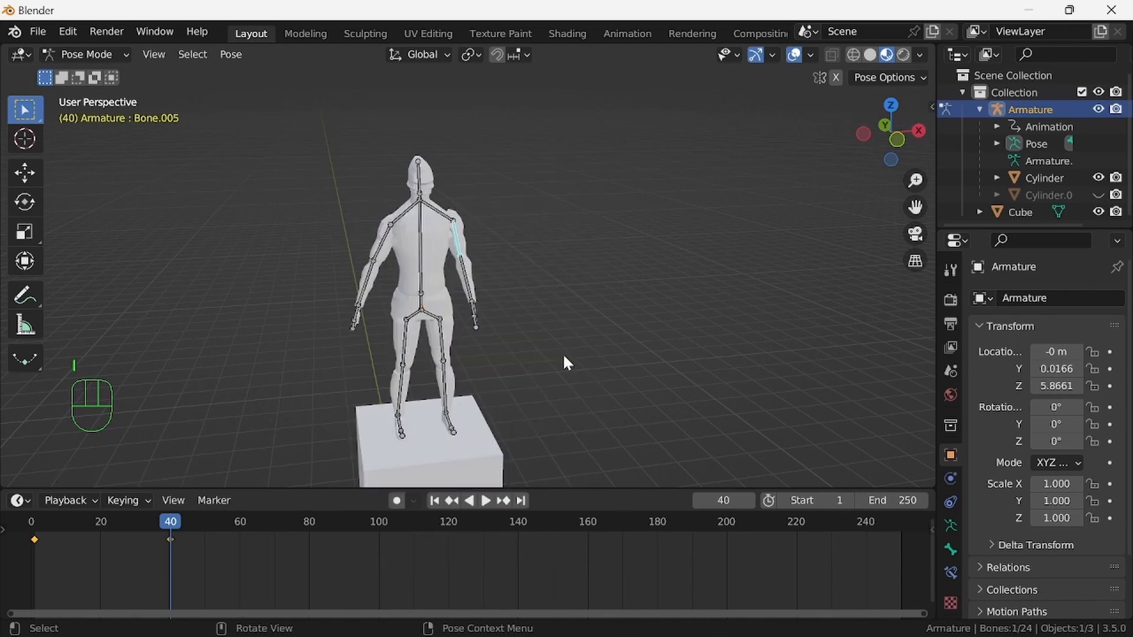
{"action": "left_click", "coordinate": [593, 363]}
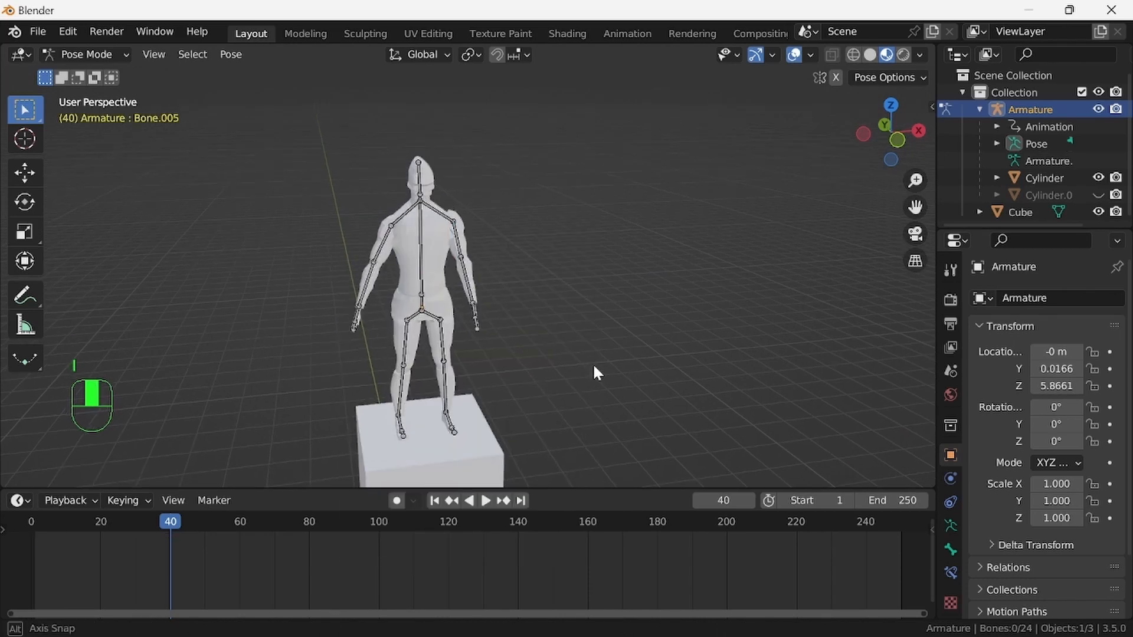
Bend the positive X forearm bone across the front of the torso and insert a Location, Rotation & Scale keyframe at frame 40
{"action": "left_click", "coordinate": [470, 288]}
{"action": "key", "text": "g"}
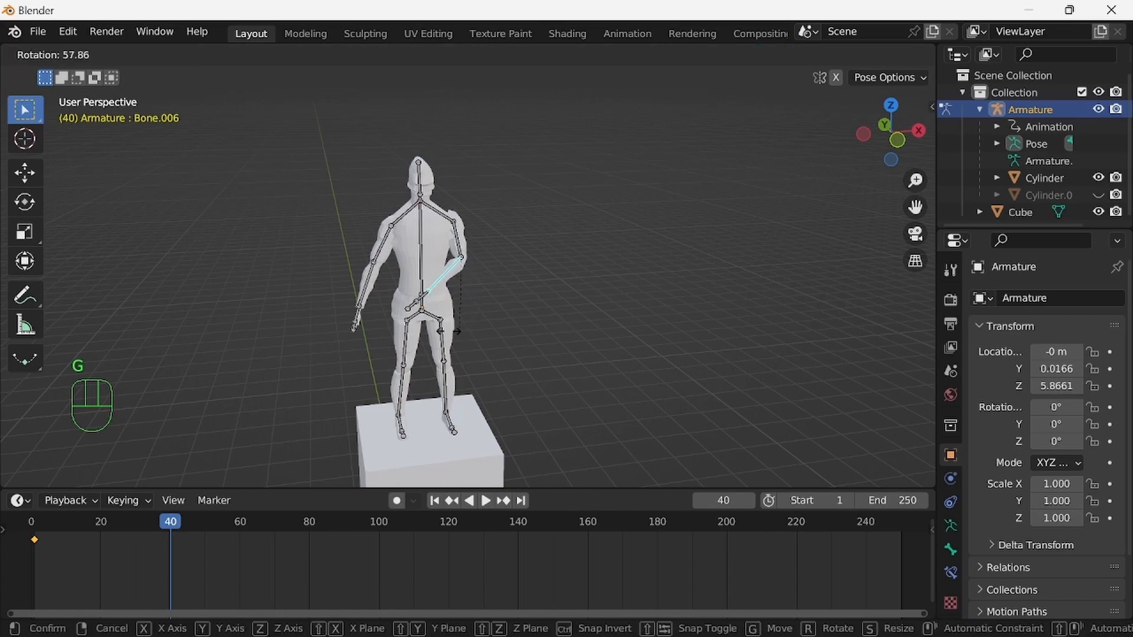
{"action": "left_click", "coordinate": [438, 352]}
{"action": "right_click", "coordinate": [561, 364]}
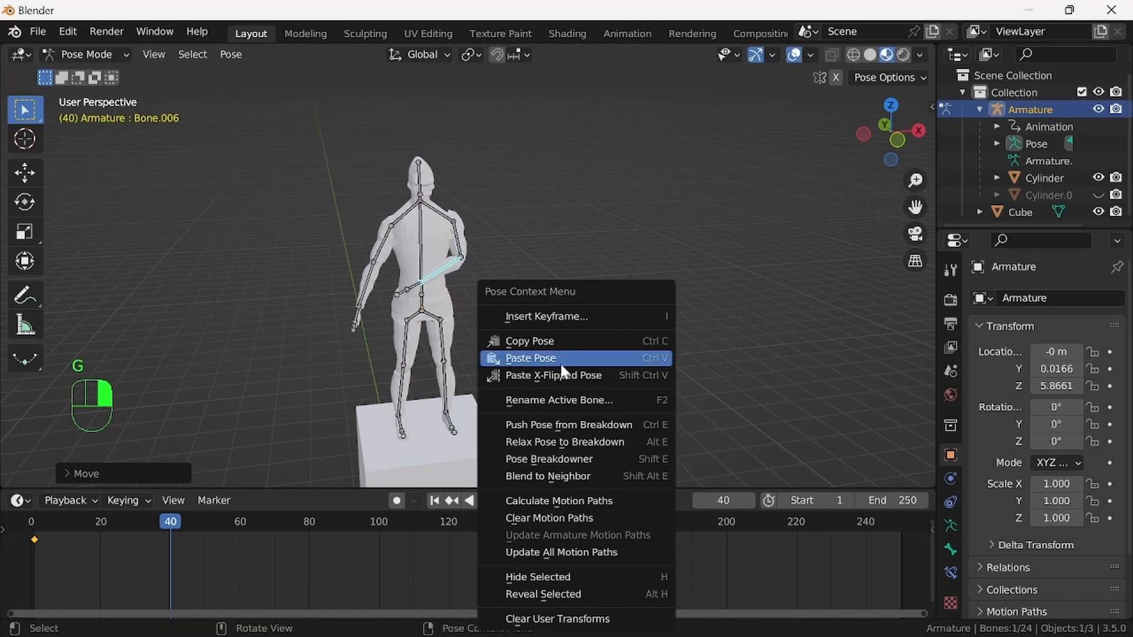
{"action": "middle_click_drag", "start_coordinate": [756, 323], "coordinate": [529, 310]}
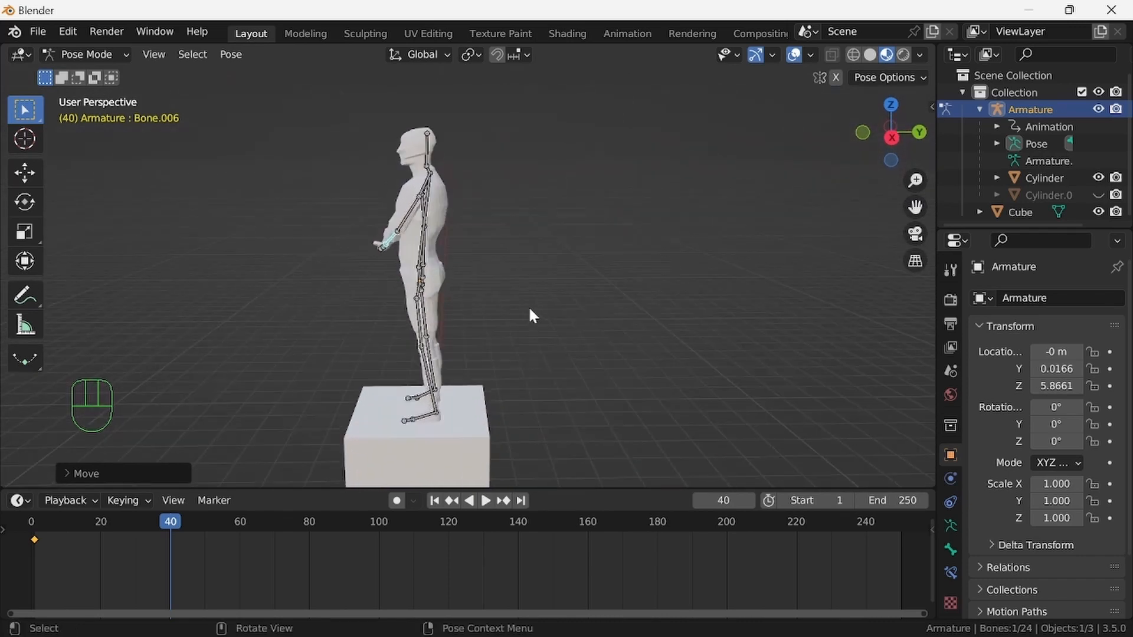
{"action": "key", "text": "i"}
{"action": "left_click", "coordinate": [529, 305]}
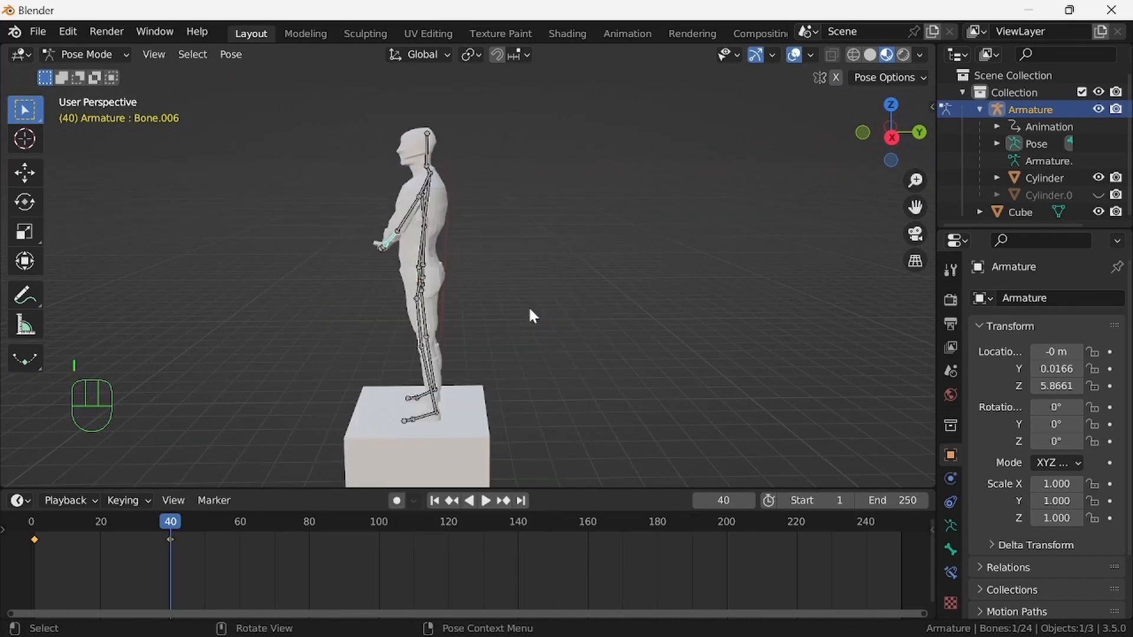
{"action": "middle_click_drag", "start_coordinate": [527, 310], "coordinate": [741, 342]}
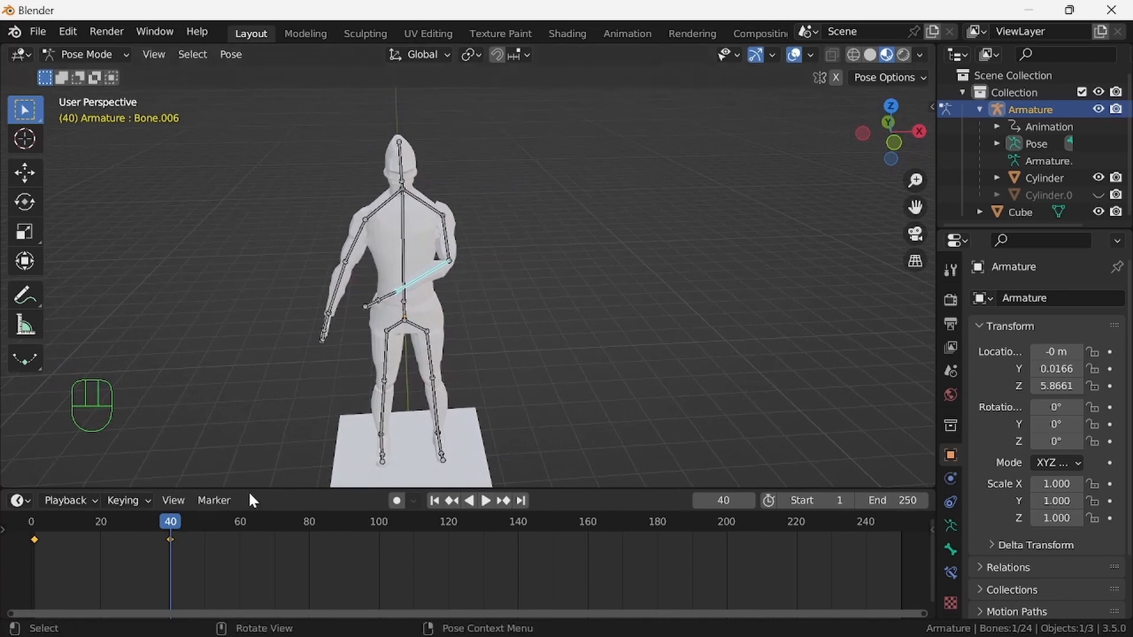
{"action": "left_click_drag", "start_coordinate": [175, 513], "coordinate": [170, 548]}
Swing the negative X upper arm bone, Bone.011, forward and insert a Location, Rotation & Scale keyframe at frame 40
{"action": "middle_click_drag", "start_coordinate": [600, 414], "coordinate": [621, 313]}
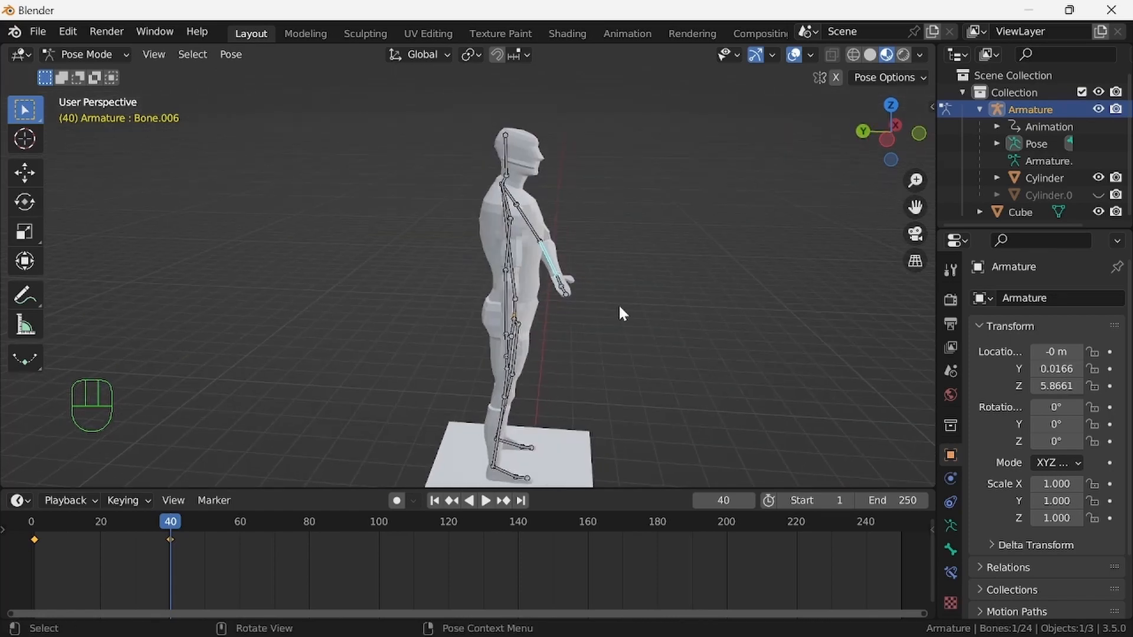
{"action": "left_click", "coordinate": [507, 251]}
{"action": "key", "text": "r"}
{"action": "left_click", "coordinate": [800, 298]}
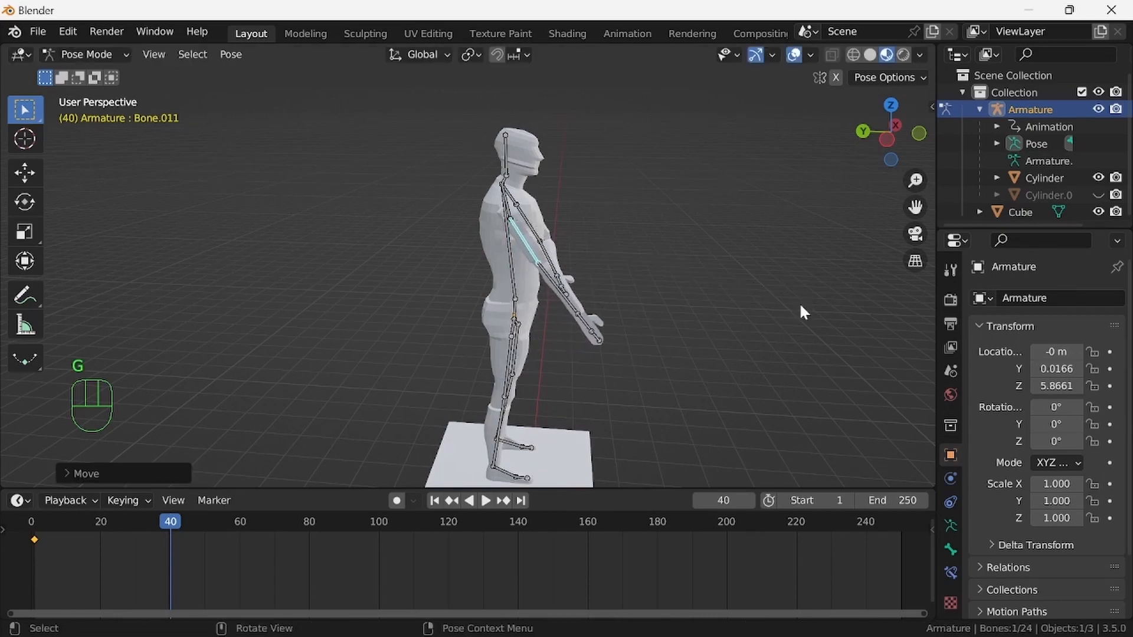
{"action": "middle_click_drag", "start_coordinate": [799, 302], "coordinate": [630, 341]}
{"action": "key", "text": "i"}
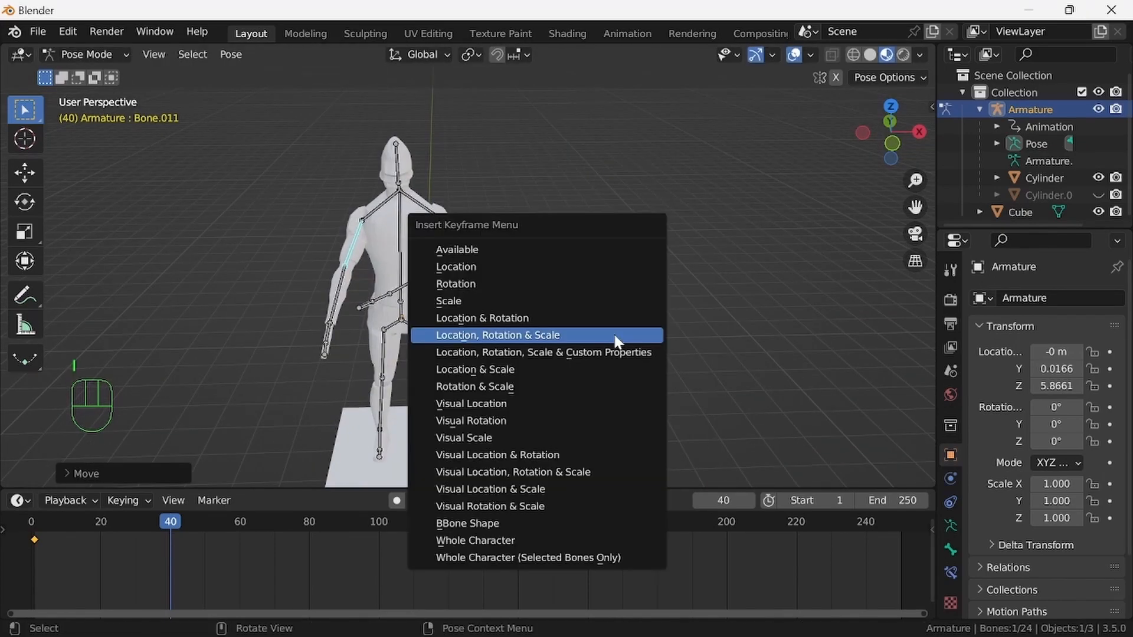
{"action": "left_click", "coordinate": [613, 331]}
Fold the negative X forearm, Bone.012, across the torso over the other forearm and insert a Location, Rotation & Scale keyframe at frame 40
{"action": "left_click", "coordinate": [341, 305]}
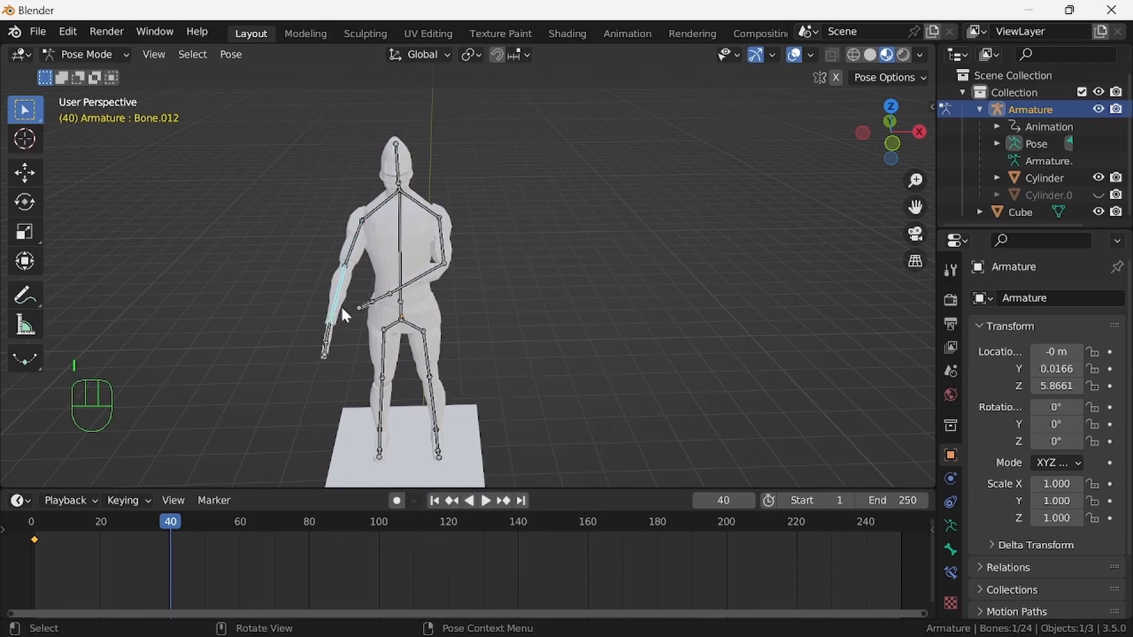
{"action": "key", "text": "r"}
{"action": "left_click", "coordinate": [429, 279]}
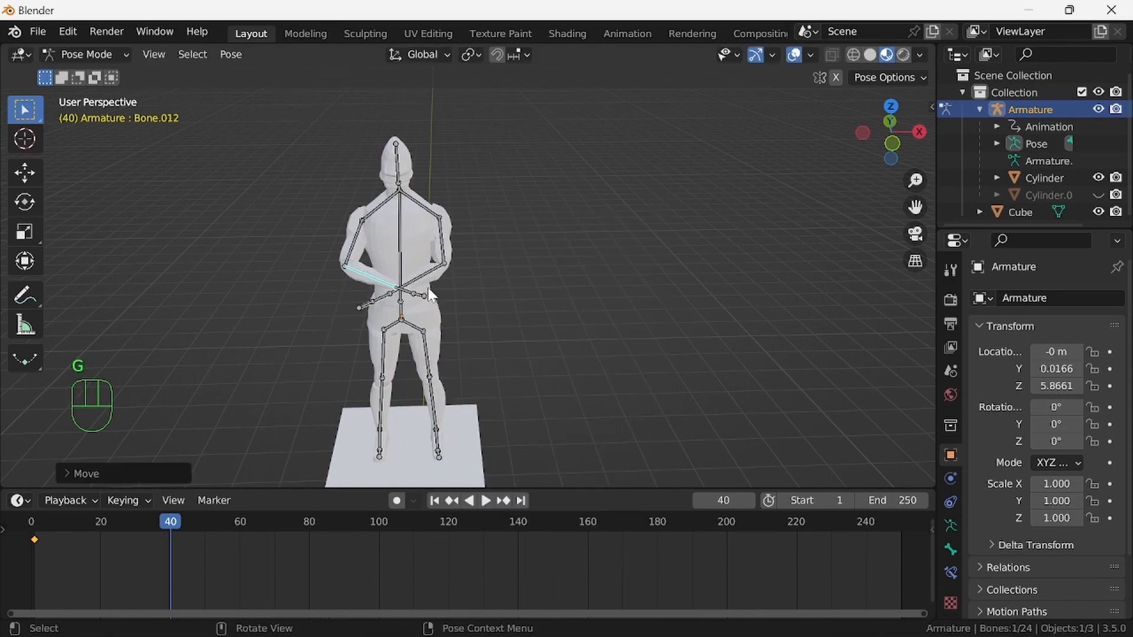
{"action": "middle_click_drag", "start_coordinate": [430, 283], "coordinate": [611, 288]}
{"action": "key", "text": "i"}
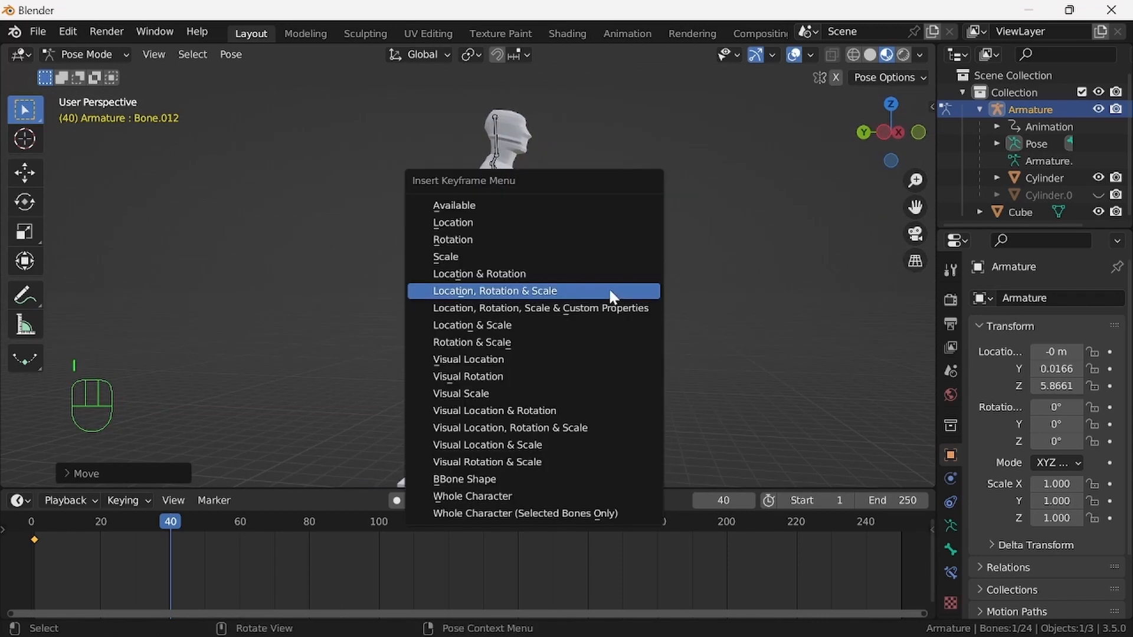
{"action": "left_click", "coordinate": [609, 291]}
{"action": "middle_click_drag", "start_coordinate": [713, 313], "coordinate": [550, 348]}
Play the arm animation from the start of the timeline and return to frame 40
{"action": "left_click", "coordinate": [33, 544]}
{"action": "key", "text": "space"}
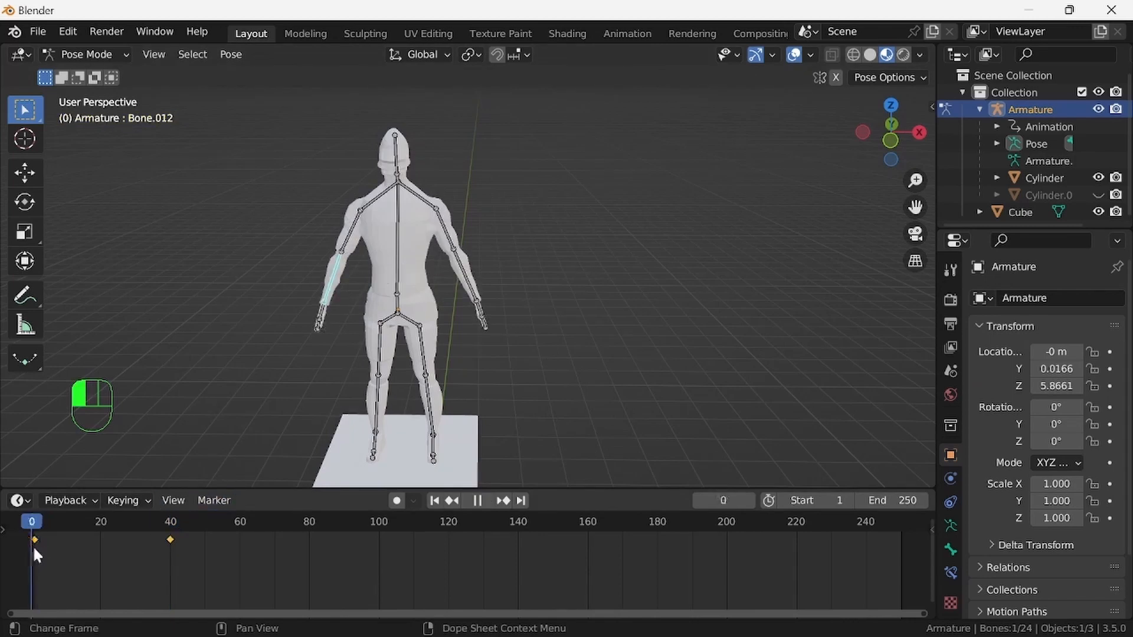
{"action": "mouse_move", "coordinate": [174, 552]}
{"action": "left_mouse_down"}
{"action": "mouse_move", "coordinate": [187, 554]}
{"action": "mouse_move", "coordinate": [29, 590]}
{"action": "mouse_move", "coordinate": [171, 561]}
{"action": "left_mouse_up"}
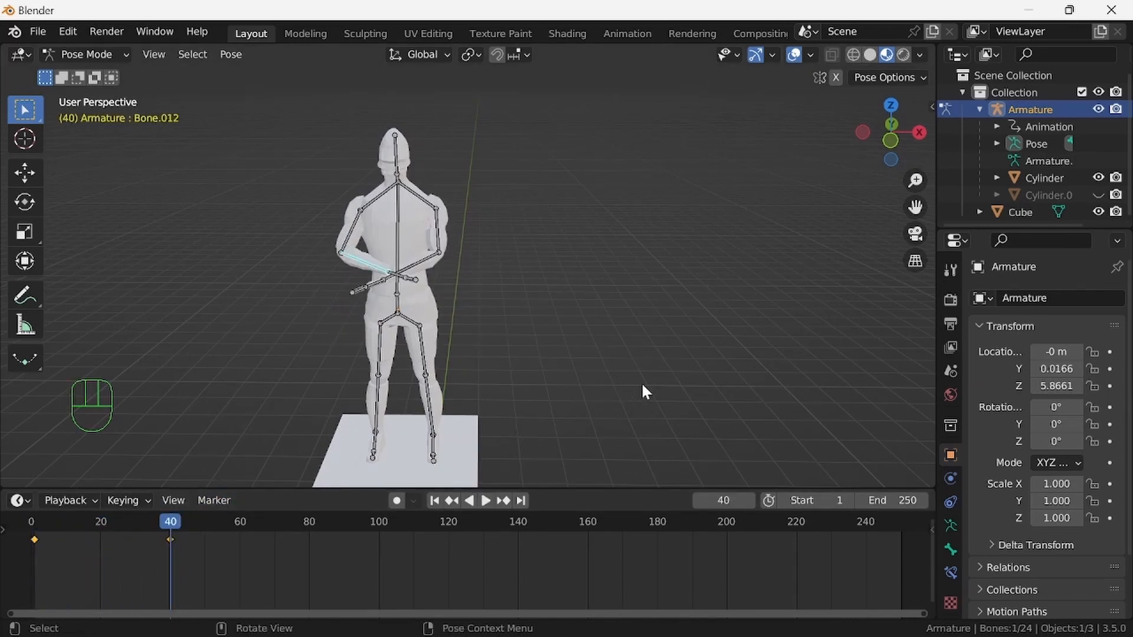
Rotate the positive X thigh, Bone.015, about -76° around global X and insert a Location, Rotation & Scale keyframe at frame 40
{"action": "middle_click_drag", "start_coordinate": [643, 387], "coordinate": [407, 334]}
{"action": "left_click", "coordinate": [397, 312]}
{"action": "middle_click_drag", "start_coordinate": [523, 335], "coordinate": [461, 308]}
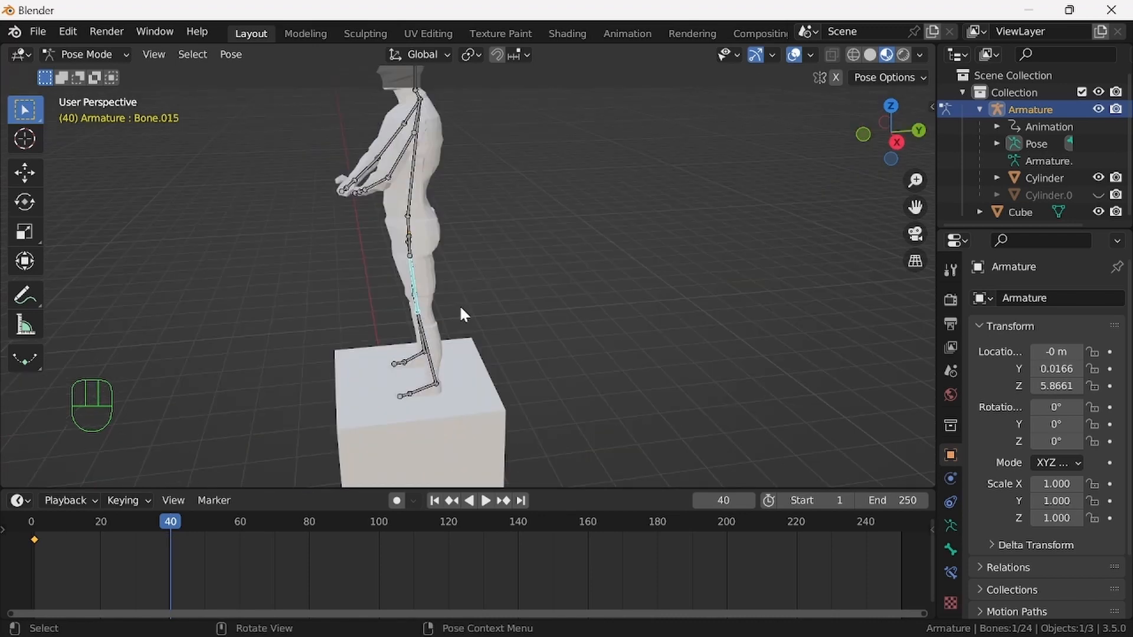
{"action": "key", "text": "r"}
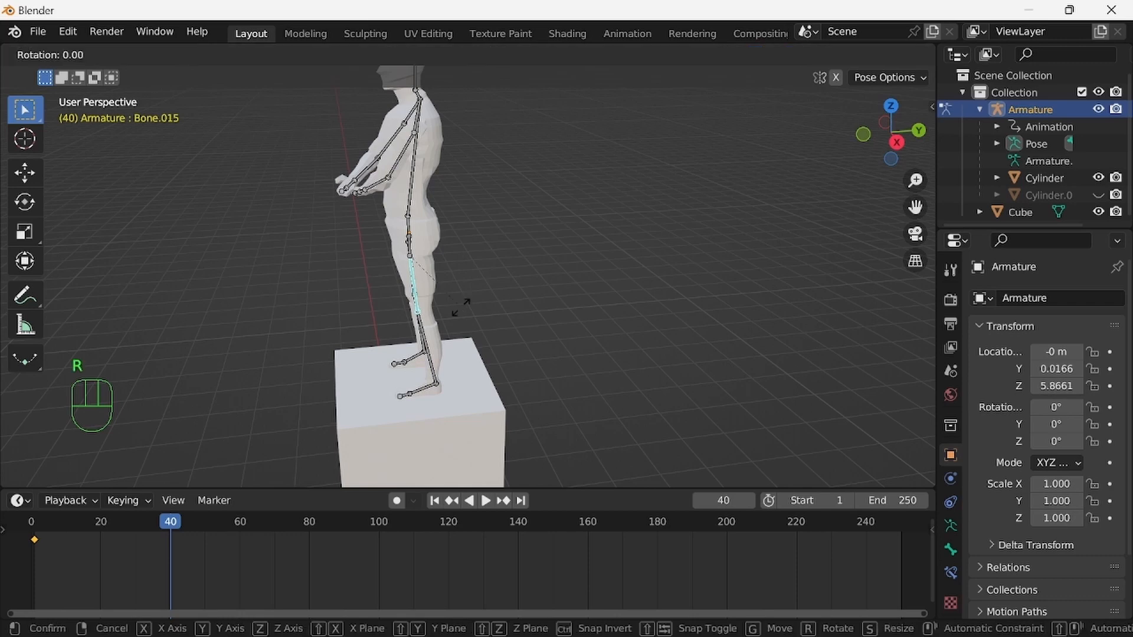
{"action": "key", "text": "x"}
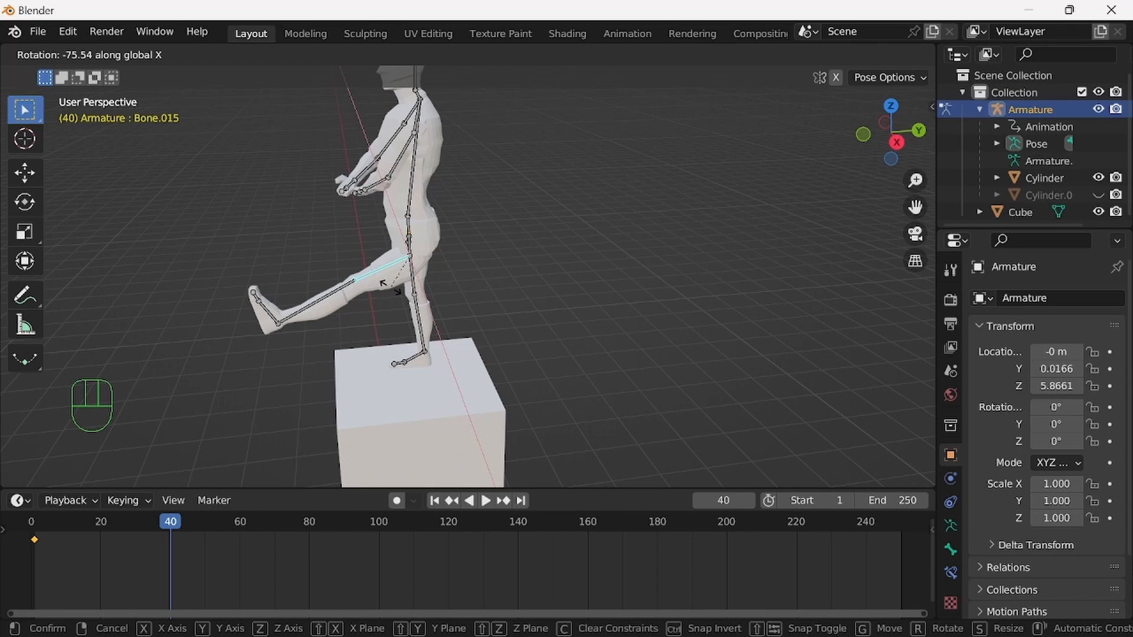
{"action": "left_click", "coordinate": [390, 287]}
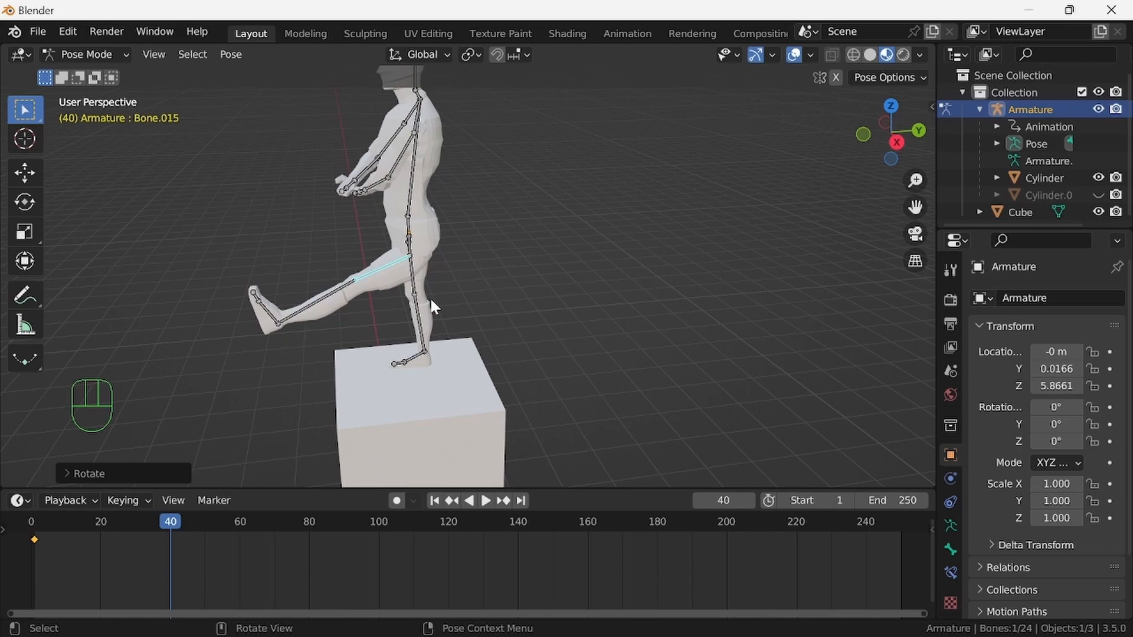
{"action": "middle_click_drag", "start_coordinate": [445, 302], "coordinate": [460, 285]}
{"action": "key", "text": "i"}
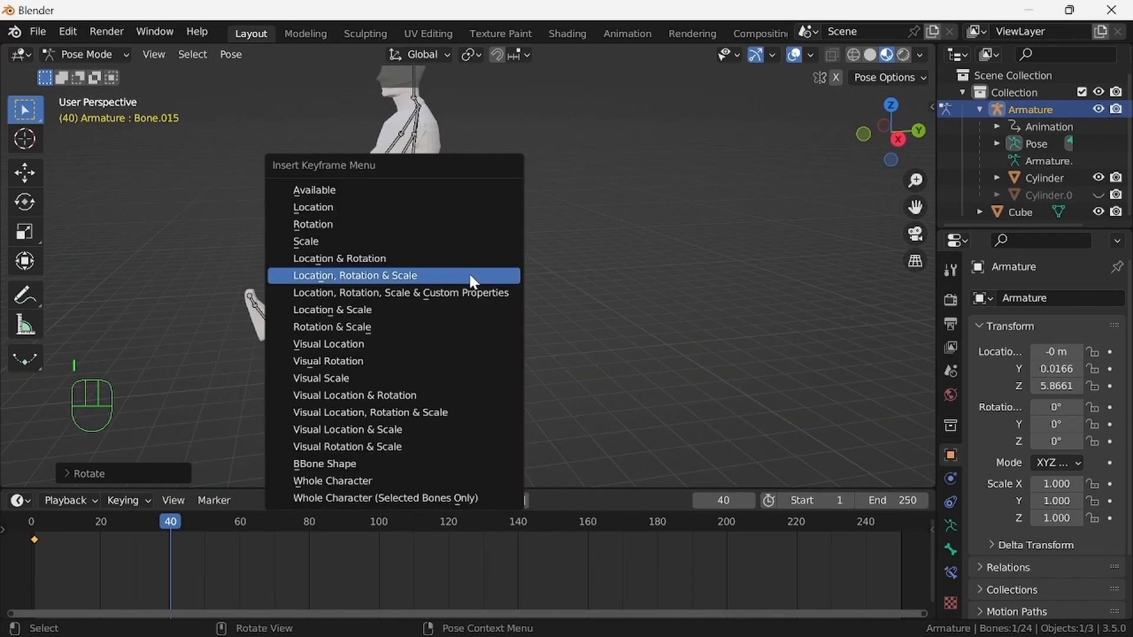
{"action": "left_click", "coordinate": [468, 275]}
Bend the positive X shin, Bone.016, backward around global X and insert a Location, Rotation & Scale keyframe at frame 40
{"action": "left_click", "coordinate": [389, 327]}
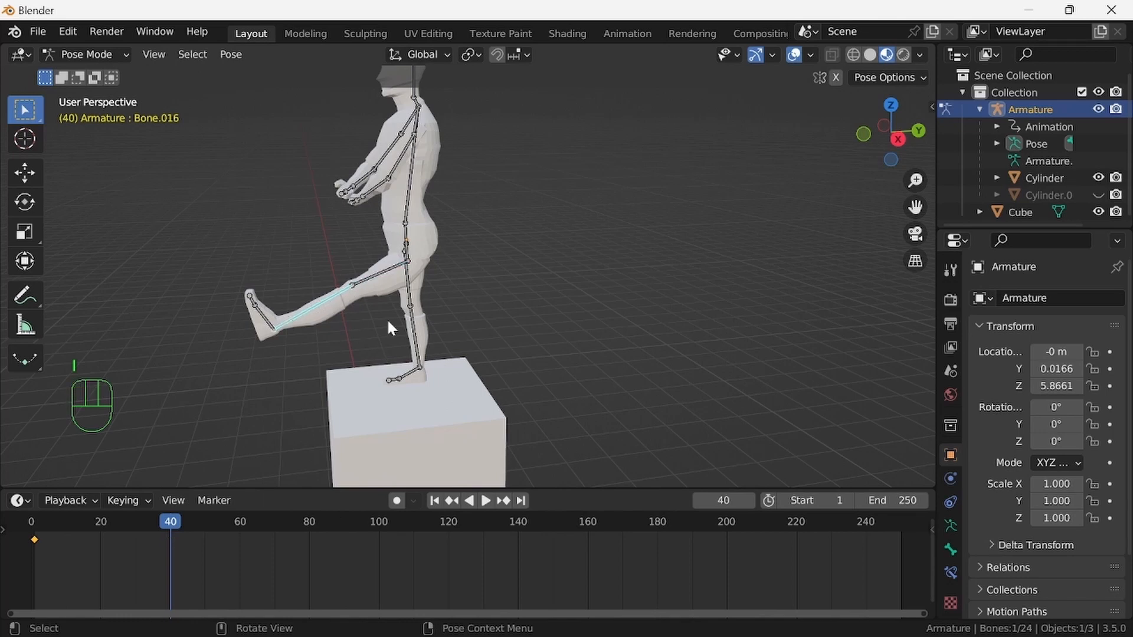
{"action": "key", "text": "r"}
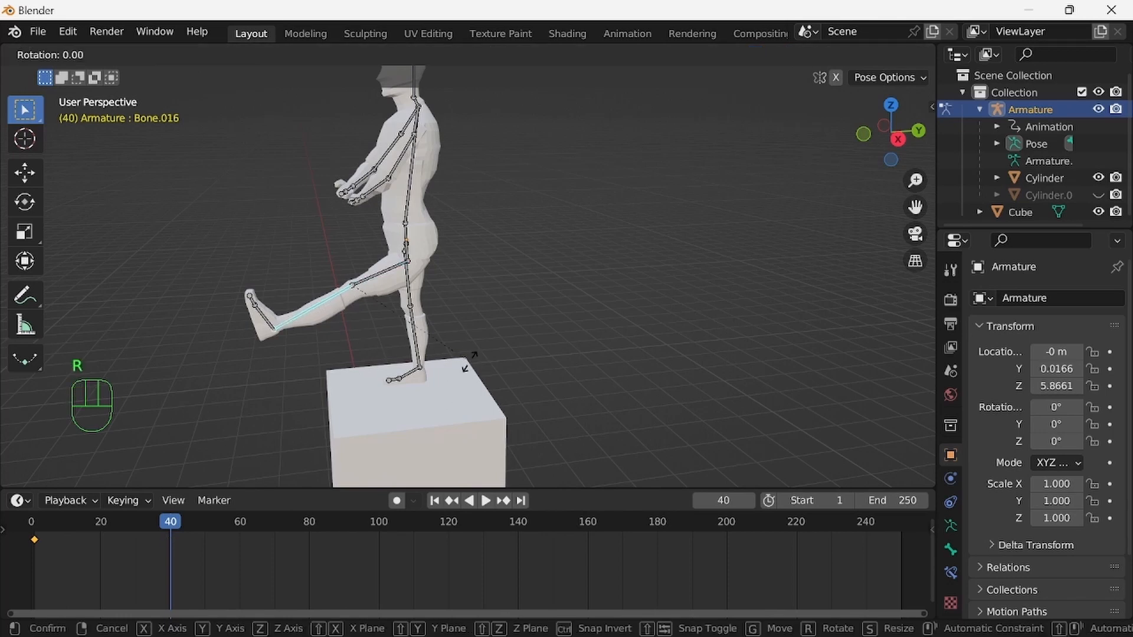
{"action": "key", "text": "x"}
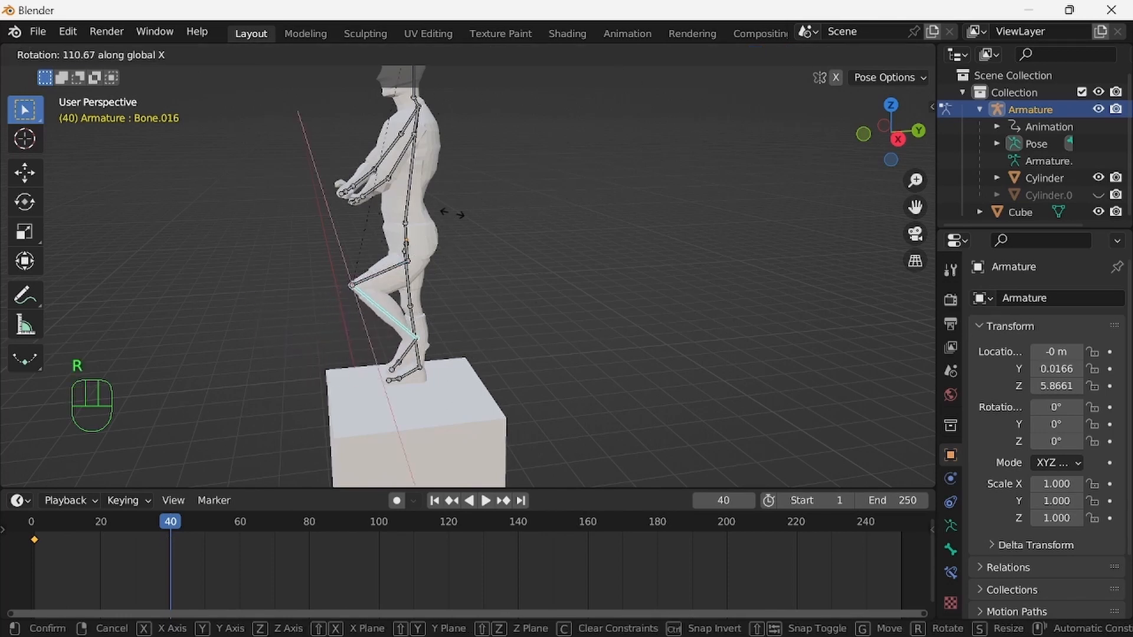
{"action": "left_click", "coordinate": [576, 315]}
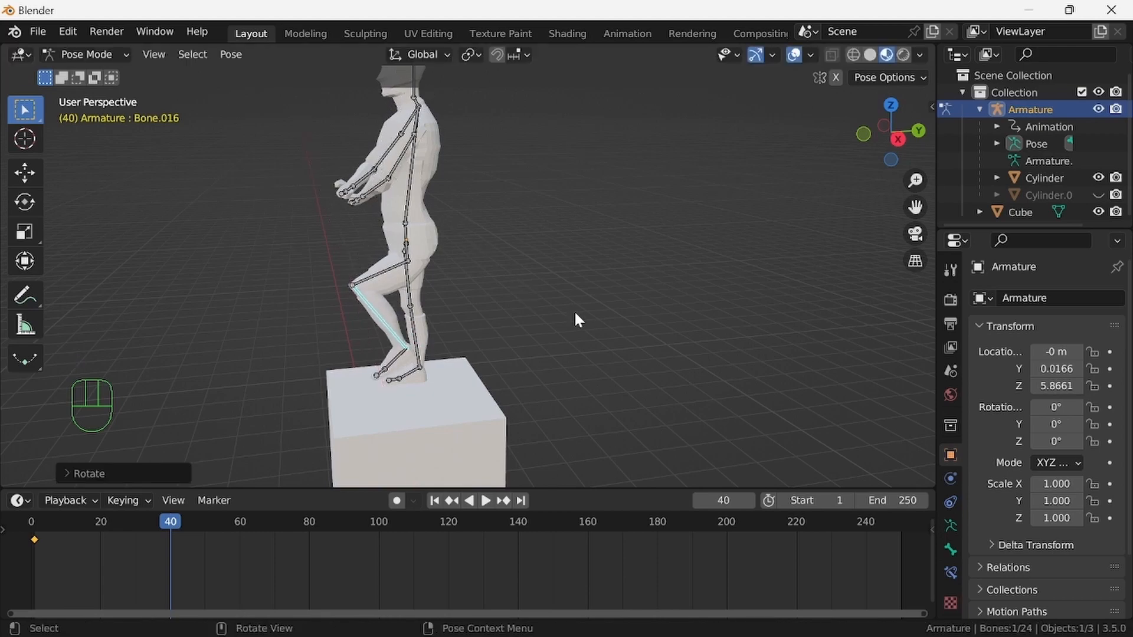
{"action": "key", "text": "i"}
{"action": "left_click", "coordinate": [573, 318]}
{"action": "middle_click_drag", "start_coordinate": [569, 338], "coordinate": [753, 324]}
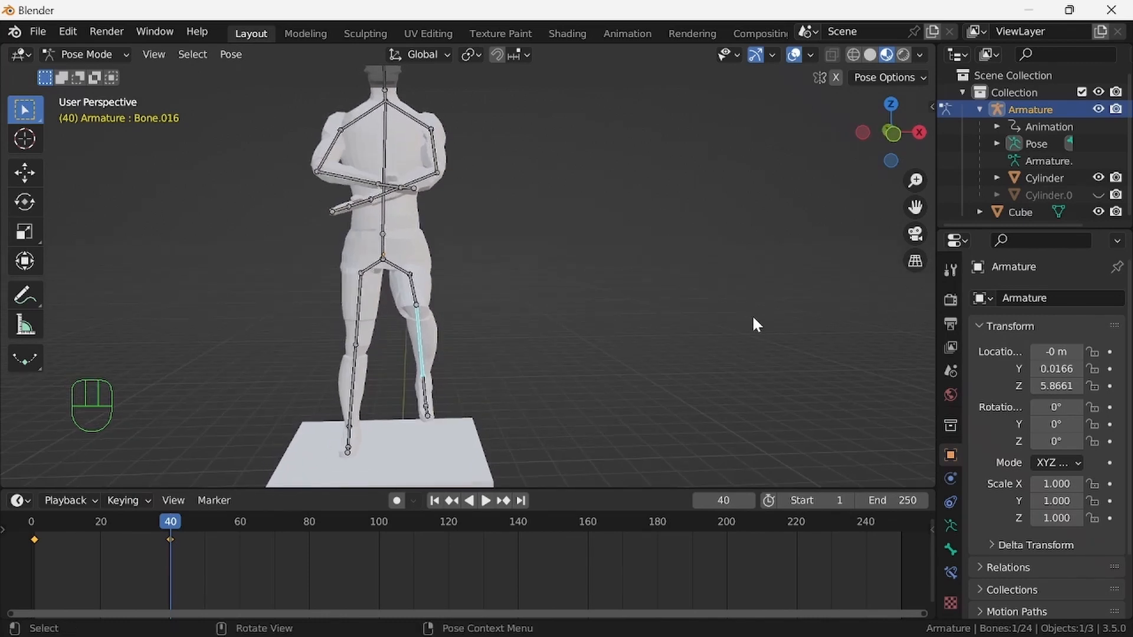
Rotate the raised thigh, Bone.015, inward by about 6° and insert a new Location, Rotation & Scale keyframe at frame 40
{"action": "left_click", "coordinate": [413, 290]}
{"action": "key", "text": "g"}
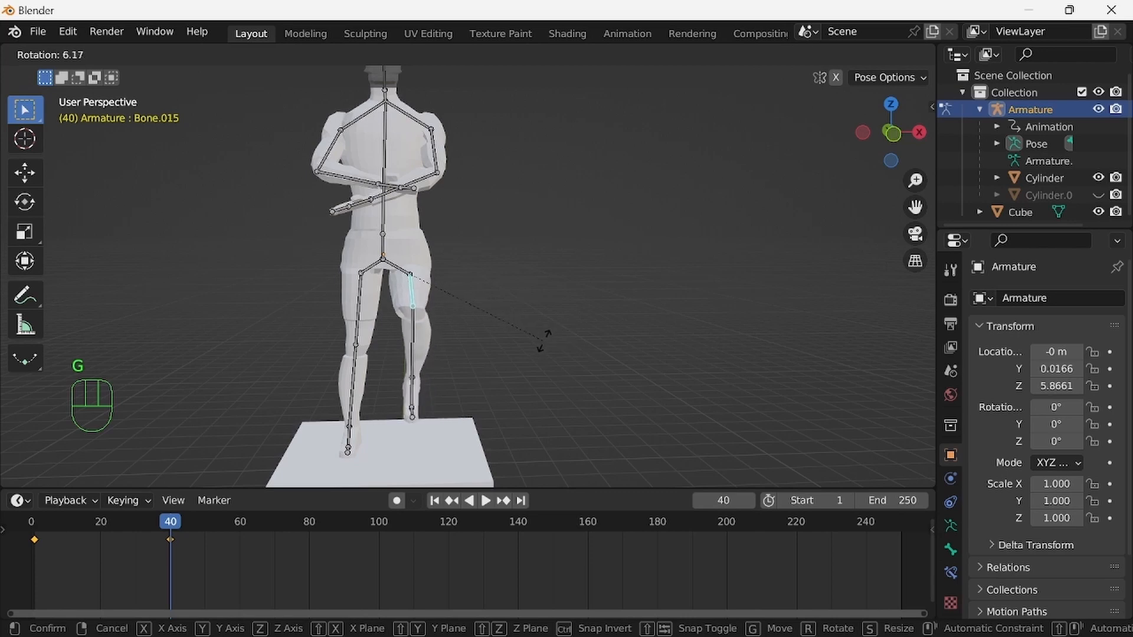
{"action": "left_click", "coordinate": [544, 337]}
{"action": "key", "text": "i"}
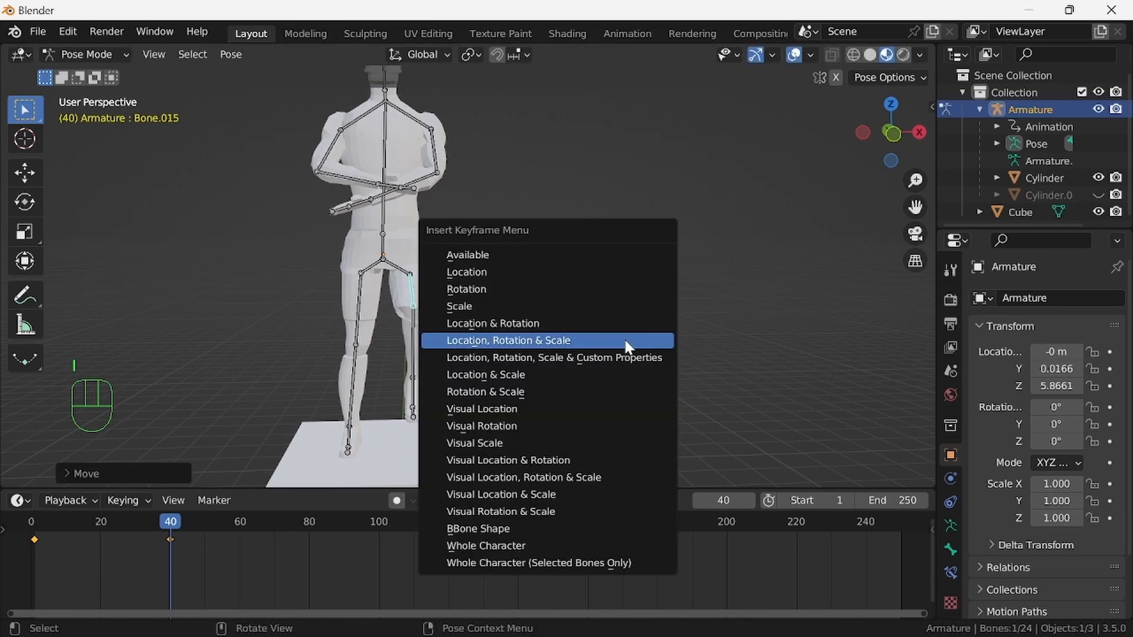
{"action": "left_click", "coordinate": [624, 337]}
{"action": "left_click_drag", "start_coordinate": [178, 524], "coordinate": [171, 571]}
Rotate the negative X thigh, Bone.020, forward around global X and insert a Location, Rotation & Scale keyframe at frame 40
{"action": "middle_click_drag", "start_coordinate": [225, 354], "coordinate": [480, 374]}
{"action": "left_click", "coordinate": [550, 323]}
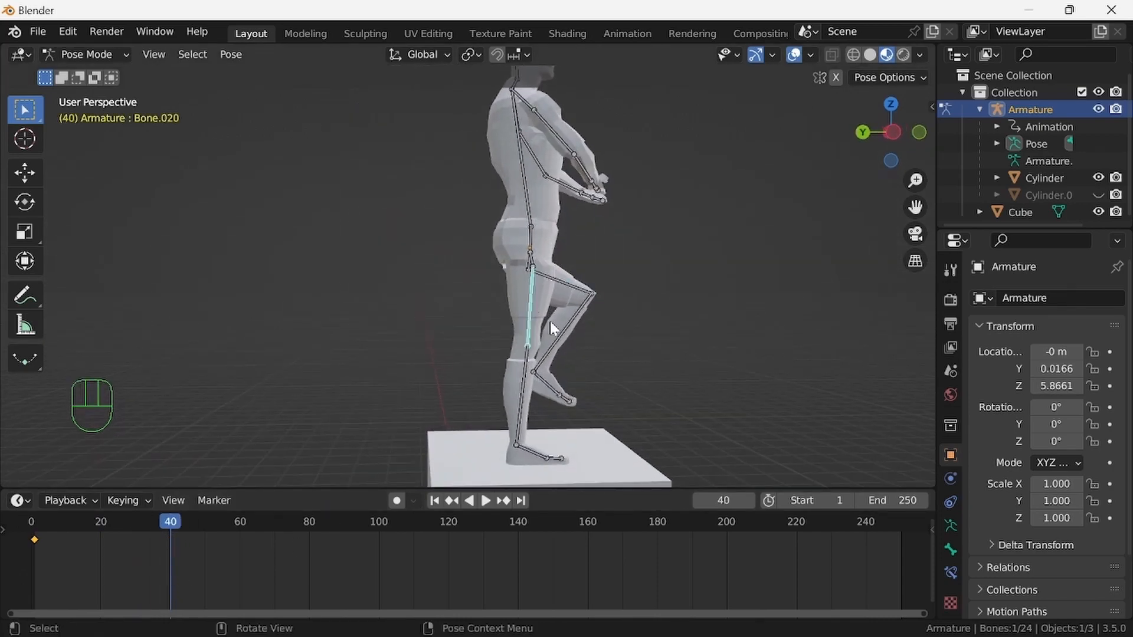
{"action": "key", "text": "r"}
{"action": "key", "text": "x"}
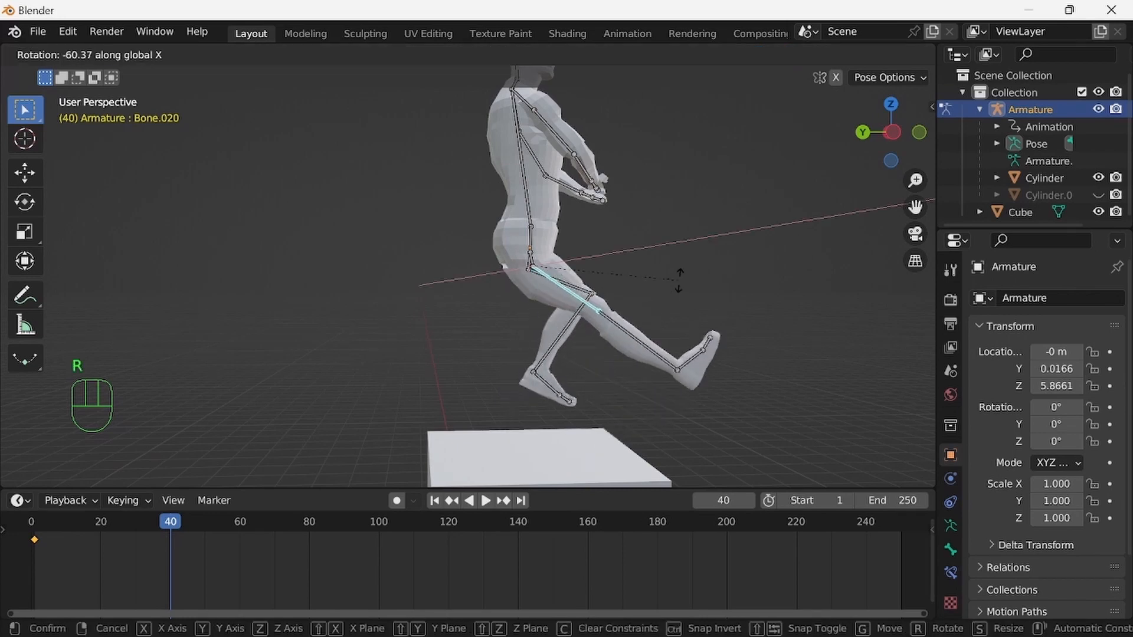
{"action": "left_click", "coordinate": [686, 250]}
{"action": "key", "text": "i"}
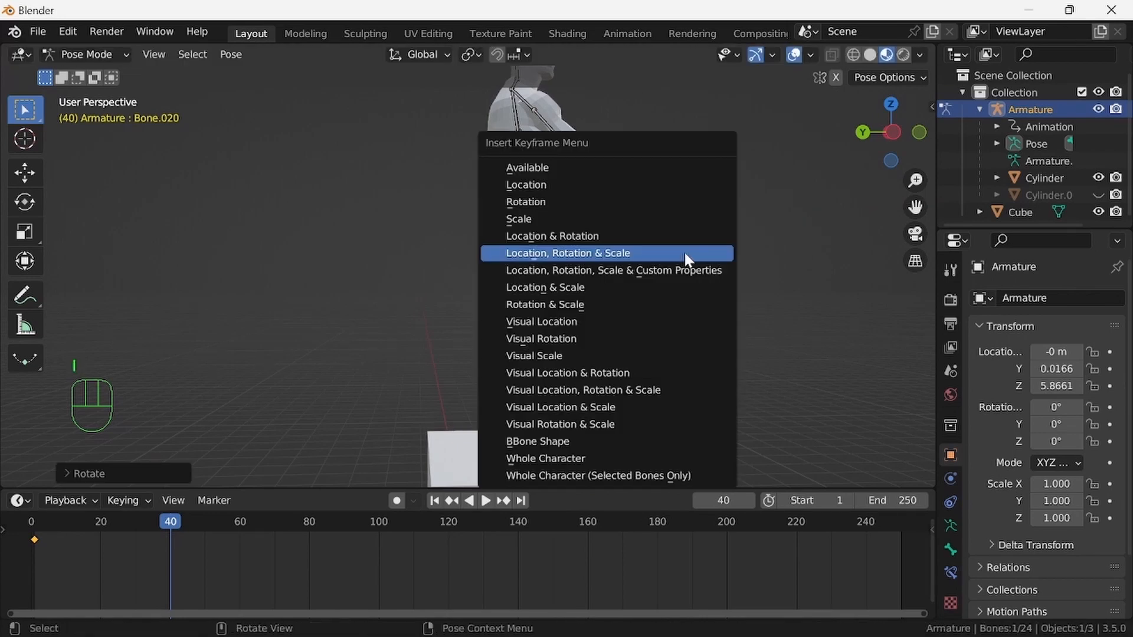
{"action": "left_click", "coordinate": [682, 252]}
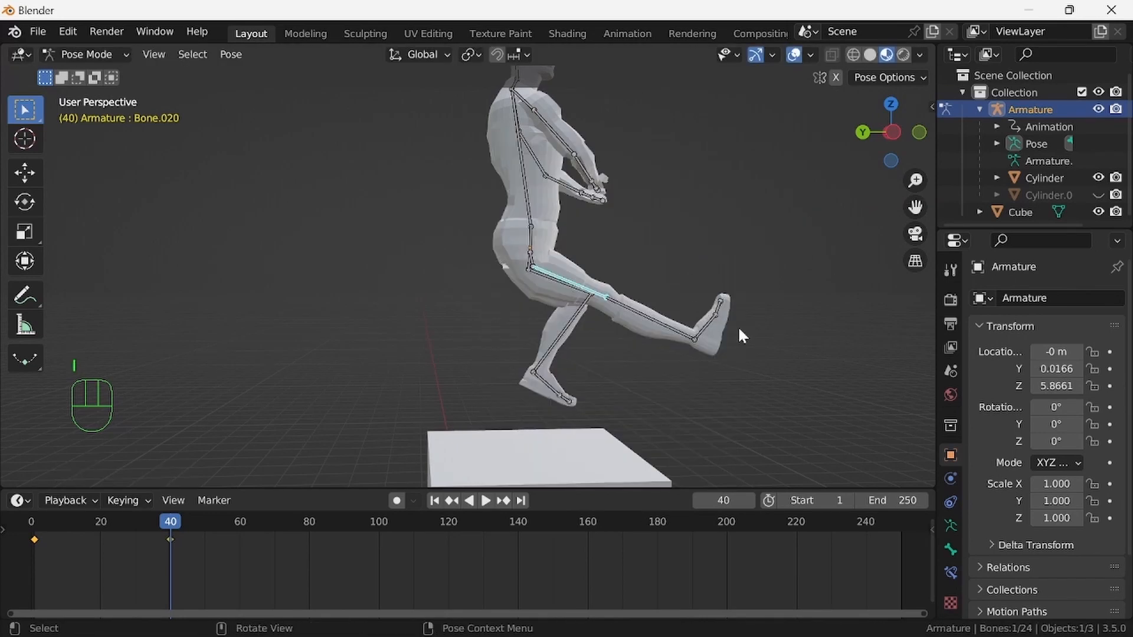
Bend the negative X shin, Bone.021, backward around global X and insert a Location, Rotation & Scale keyframe at frame 40
{"action": "left_click", "coordinate": [651, 318]}
{"action": "key", "text": "r"}
{"action": "key", "text": "x"}
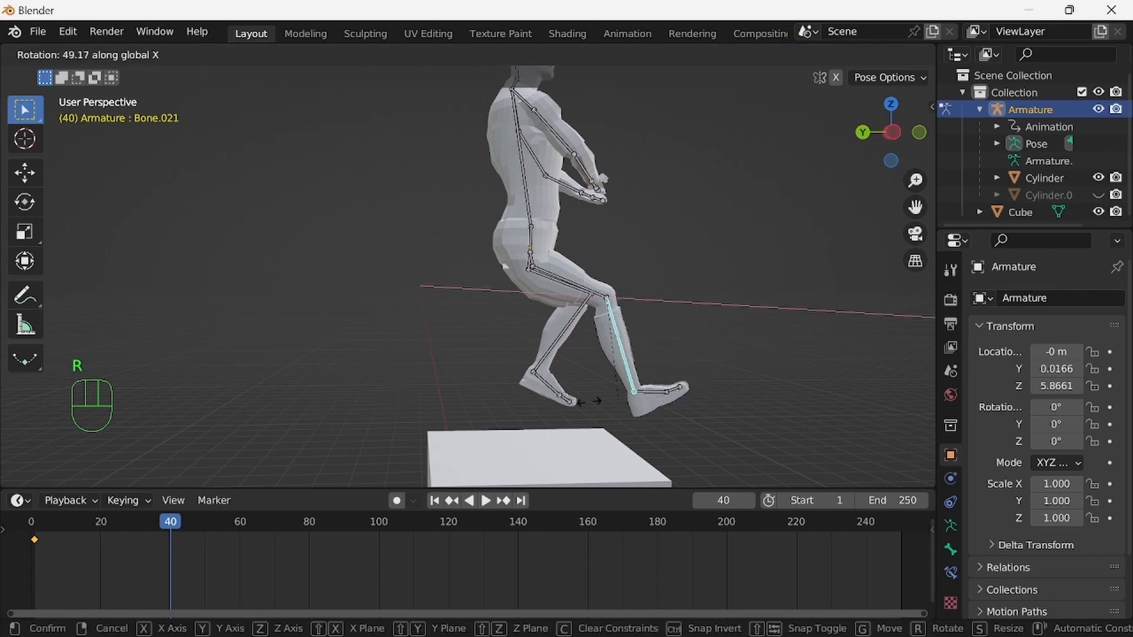
{"action": "left_click", "coordinate": [481, 386]}
{"action": "key", "text": "i"}
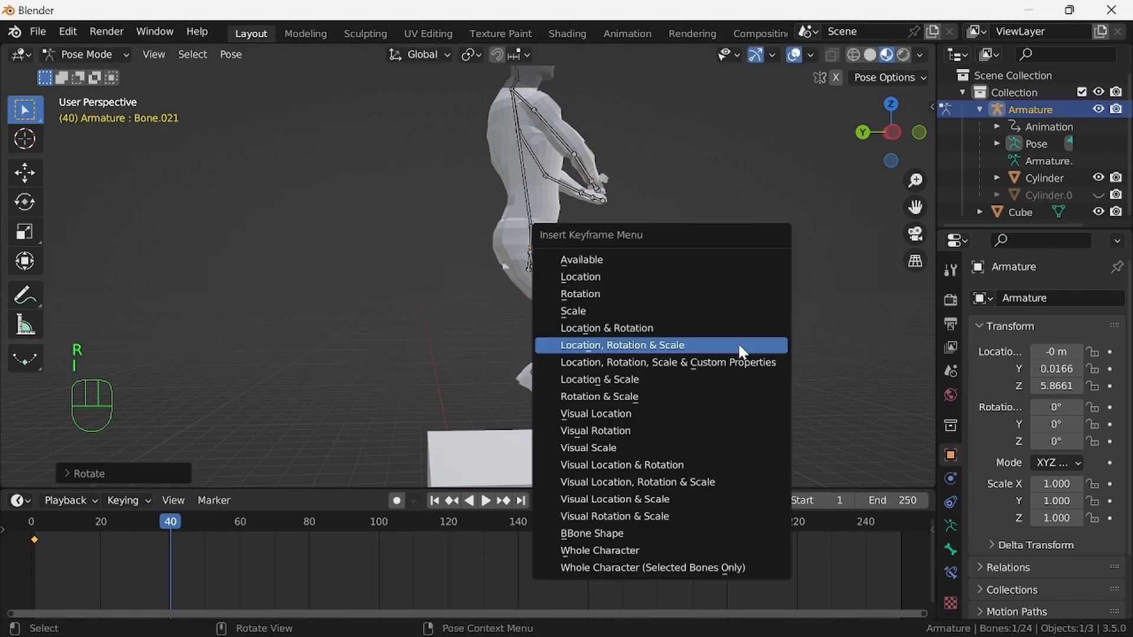
{"action": "left_click", "coordinate": [737, 344]}
{"action": "right_click", "coordinate": [576, 376]}
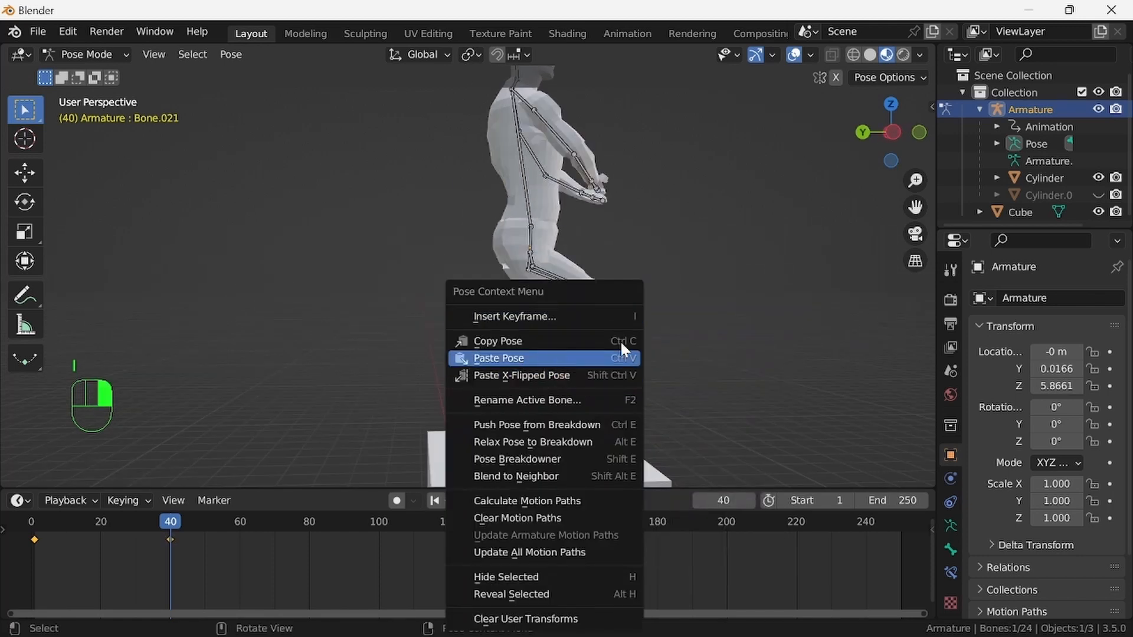
{"action": "middle_click_drag", "start_coordinate": [621, 341], "coordinate": [530, 345]}
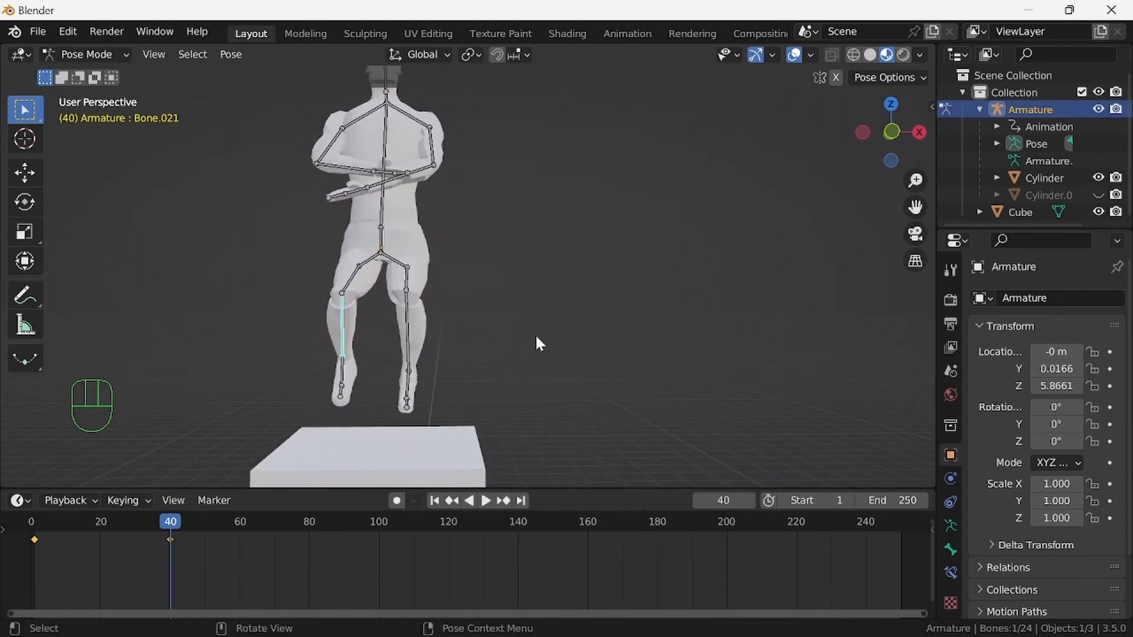
Insert Location, Rotation & Scale keyframes at frame 120 for the negative X shin, Bone.021, and thigh, Bone.020
{"action": "key", "text": "space"}
{"action": "left_click_drag", "start_coordinate": [170, 525], "coordinate": [450, 551]}
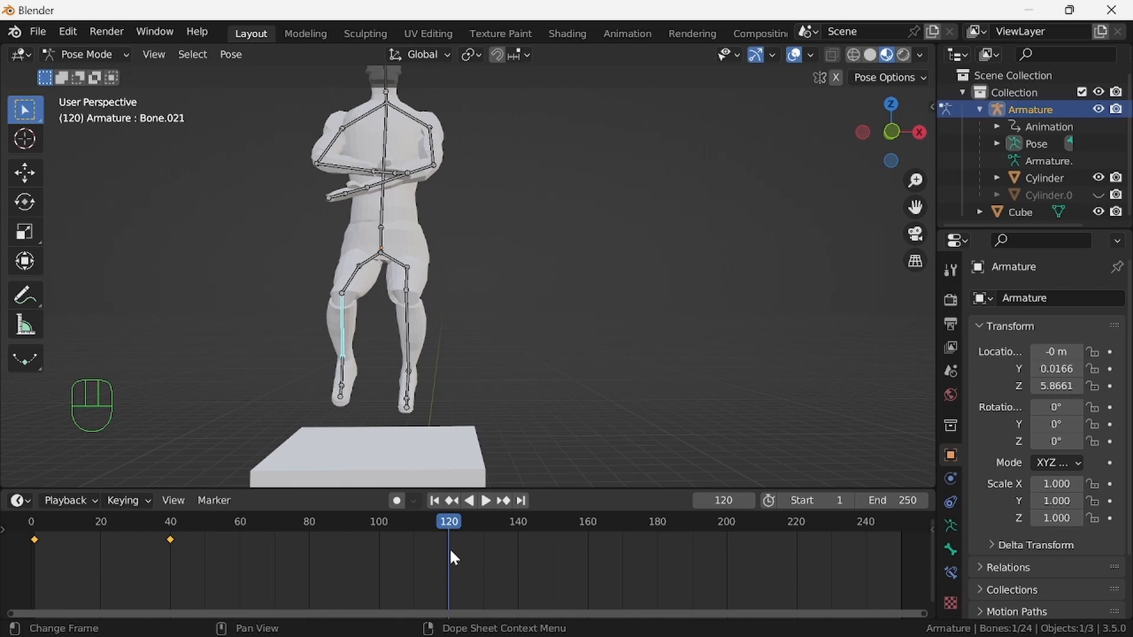
{"action": "key", "text": "i"}
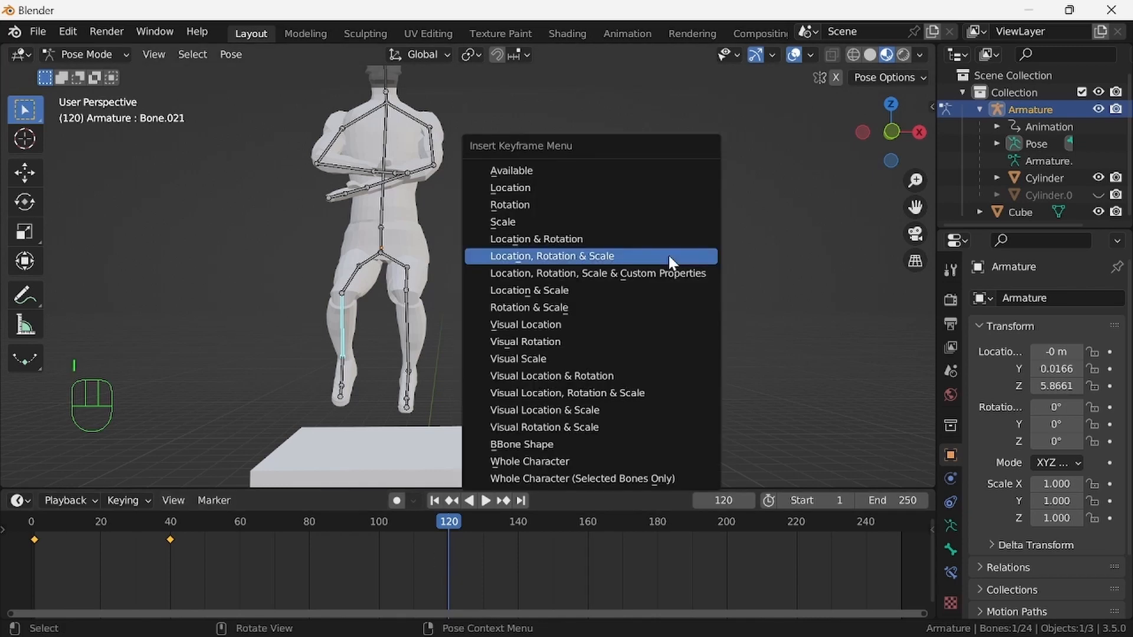
{"action": "left_click", "coordinate": [672, 260]}
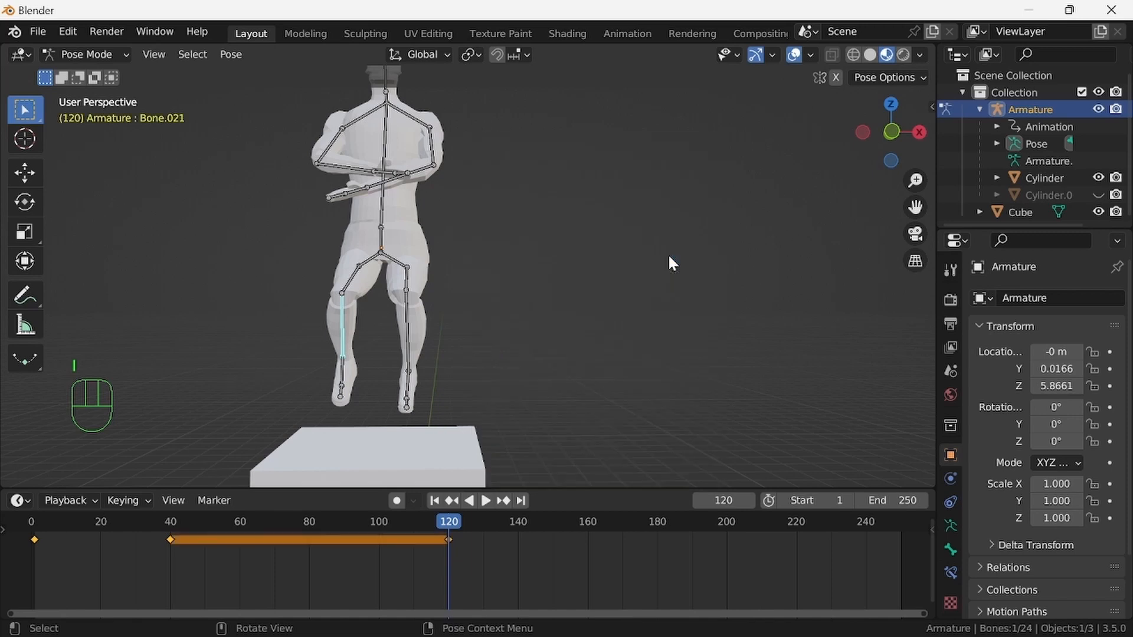
{"action": "left_click", "coordinate": [348, 279]}
{"action": "key", "text": "i"}
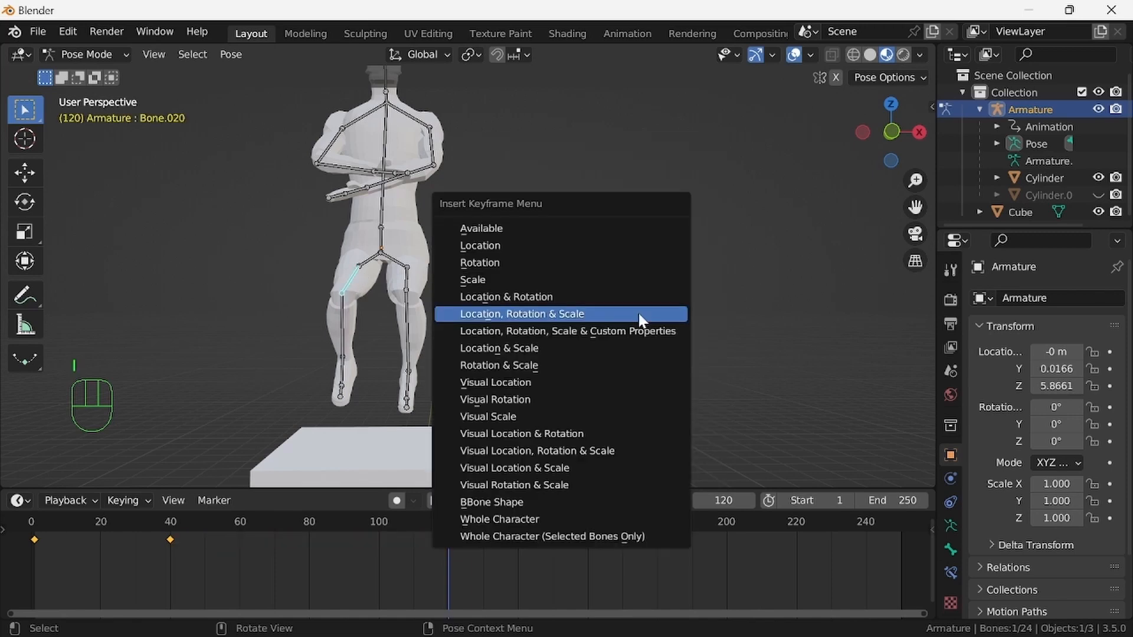
{"action": "left_click", "coordinate": [630, 314]}
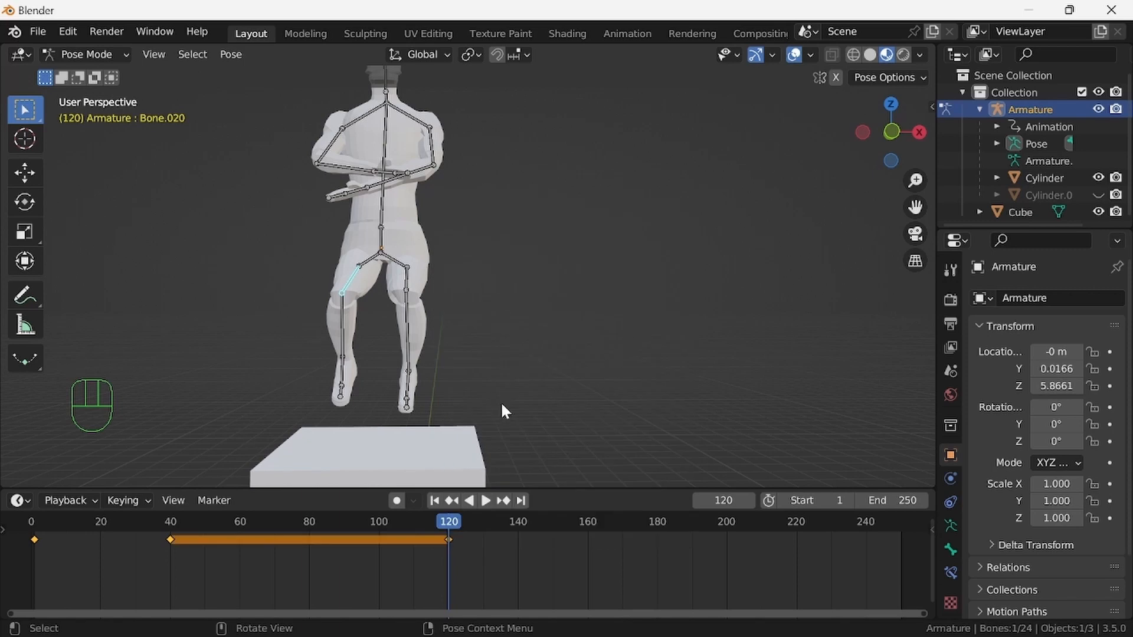
Insert Location, Rotation & Scale keyframes at frame 120 for the positive X shin, Bone.016, and thigh, Bone.015
{"action": "left_click", "coordinate": [409, 345]}
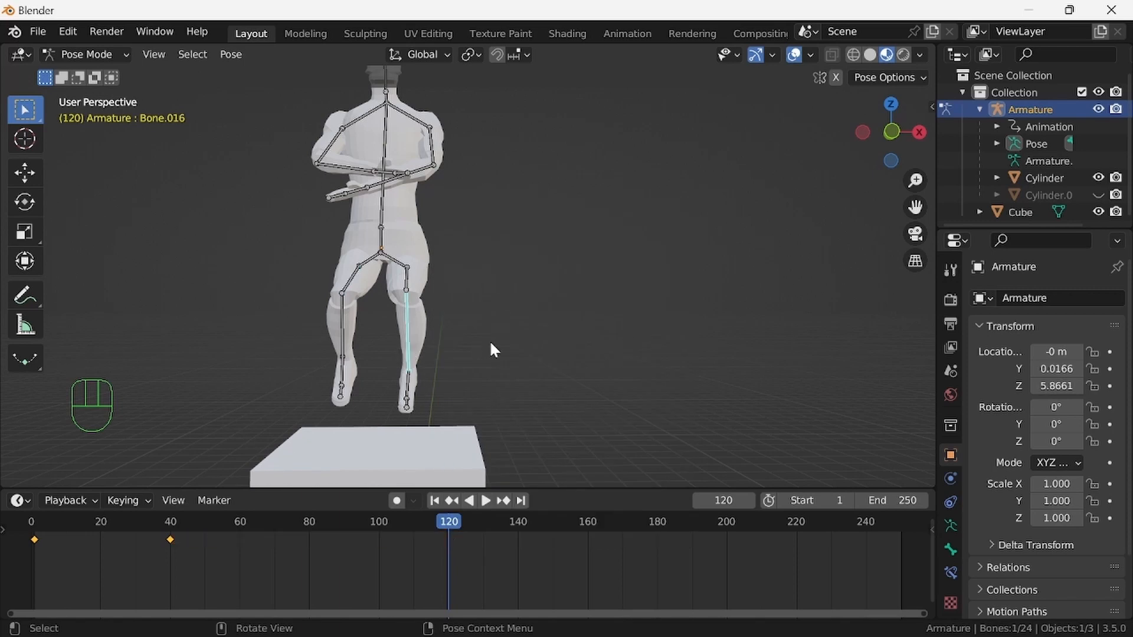
{"action": "key", "text": "i"}
{"action": "left_click", "coordinate": [522, 342]}
{"action": "left_click", "coordinate": [406, 278]}
{"action": "key", "text": "i"}
{"action": "left_click", "coordinate": [607, 316]}
Insert Location, Rotation & Scale keyframes at frame 120 for the positive X forearm, Bone.006, and upper arm, Bone.005
{"action": "left_click", "coordinate": [426, 173]}
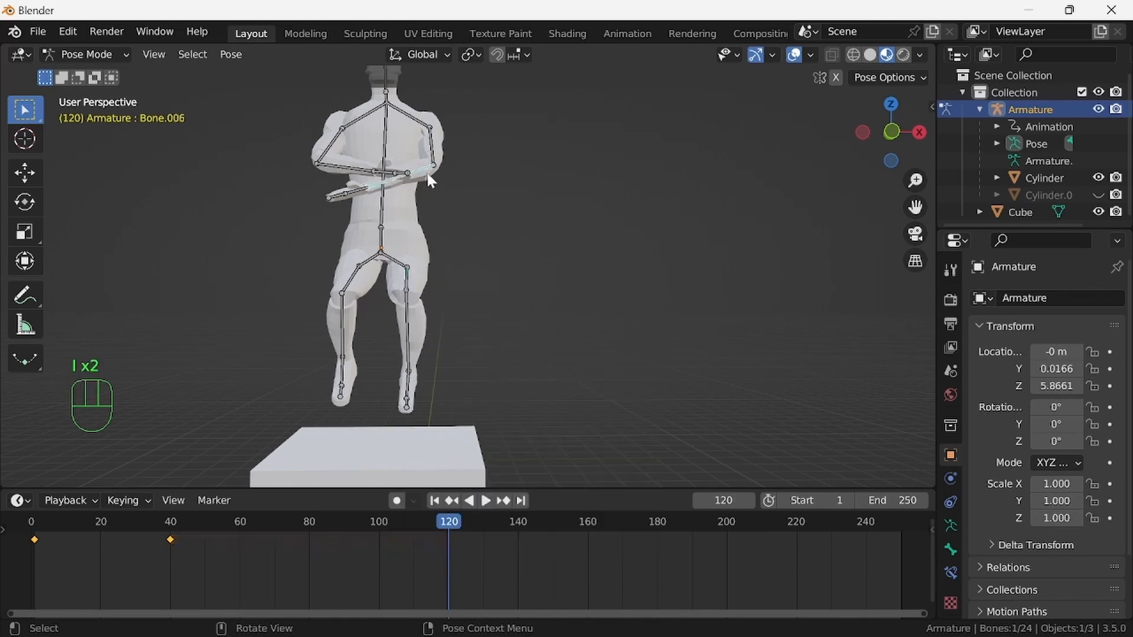
{"action": "key", "text": "i"}
{"action": "left_click", "coordinate": [622, 269]}
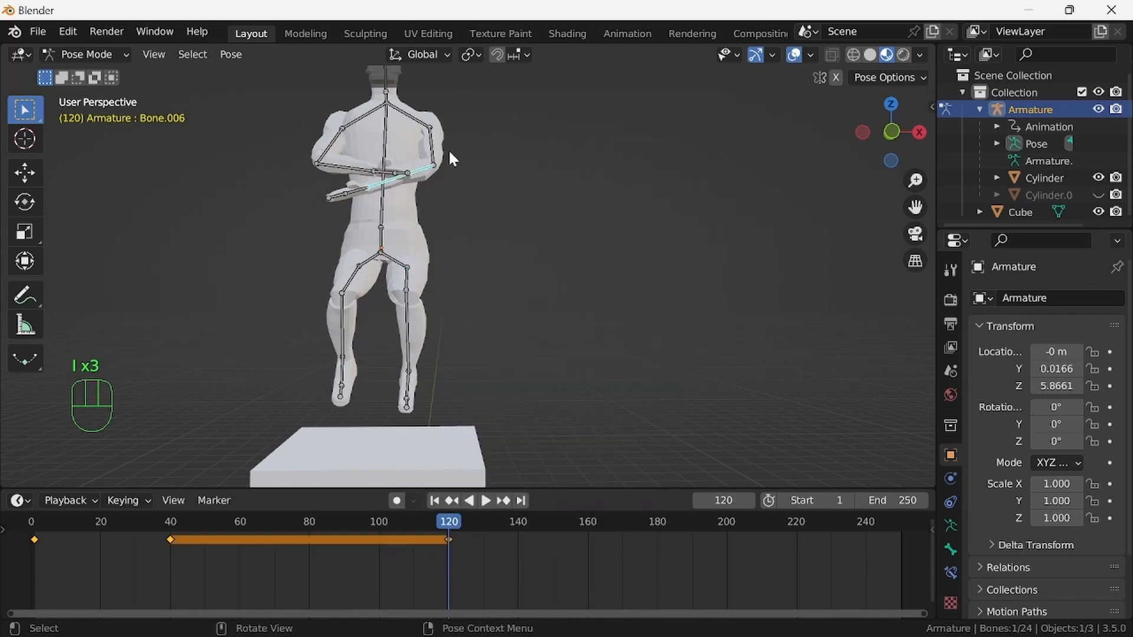
{"action": "left_click", "coordinate": [434, 156]}
{"action": "key", "text": "i"}
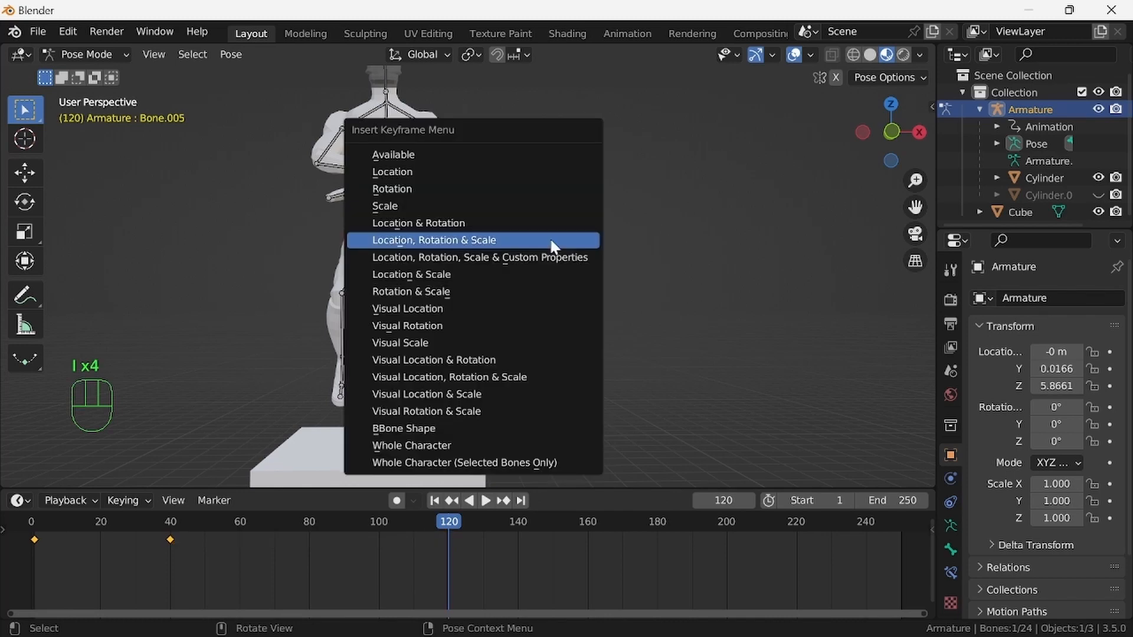
{"action": "left_click", "coordinate": [550, 239]}
Insert Location, Rotation & Scale keyframes at frame 120 for the negative X forearm, Bone.012, and upper arm, Bone.011
{"action": "left_click", "coordinate": [399, 173]}
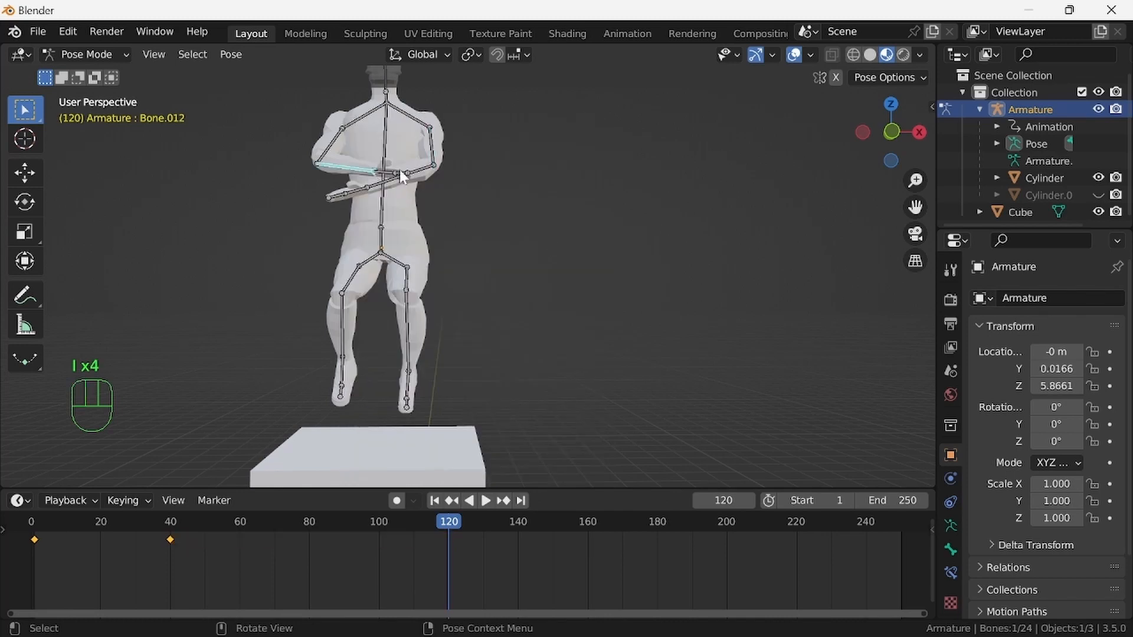
{"action": "key", "text": "i"}
{"action": "left_click", "coordinate": [559, 229]}
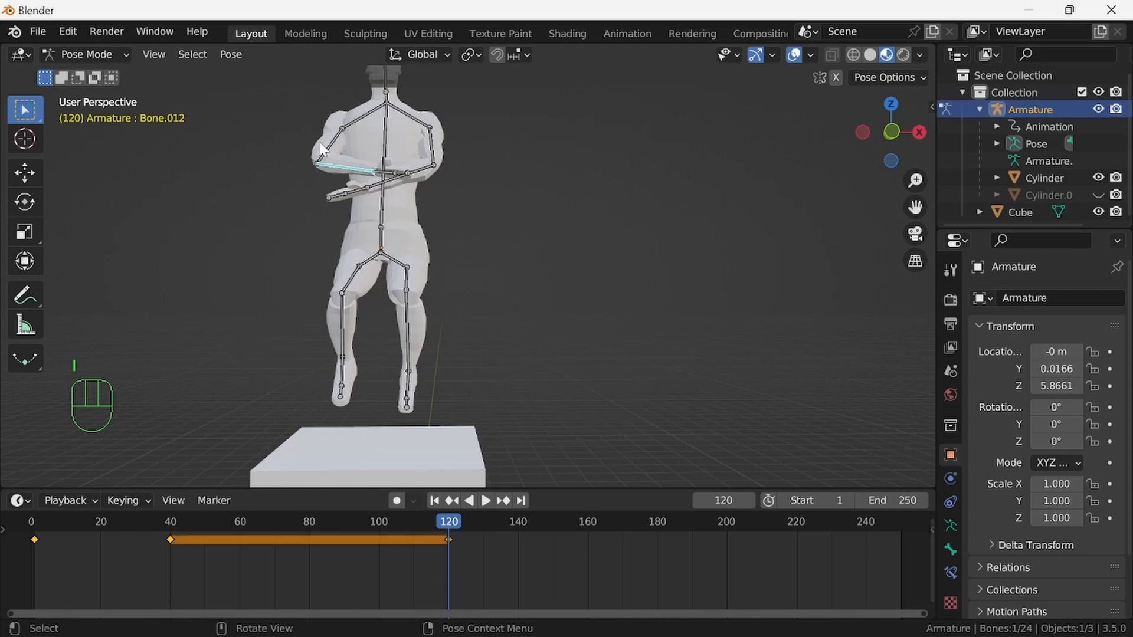
{"action": "left_click", "coordinate": [335, 139]}
{"action": "key", "text": "i"}
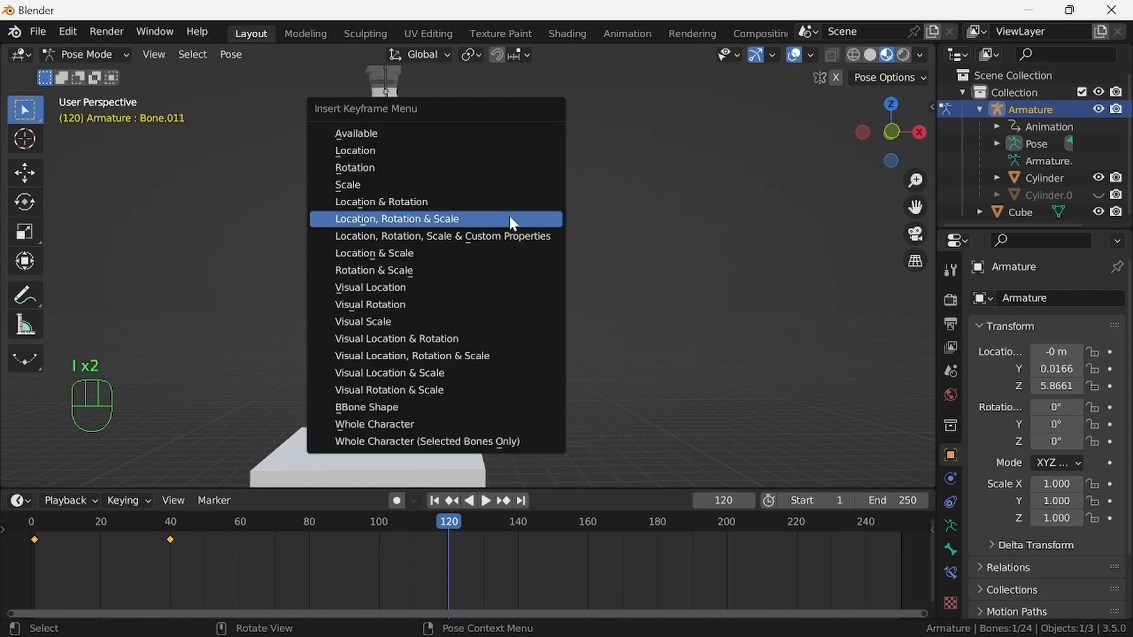
{"action": "left_click", "coordinate": [509, 219]}
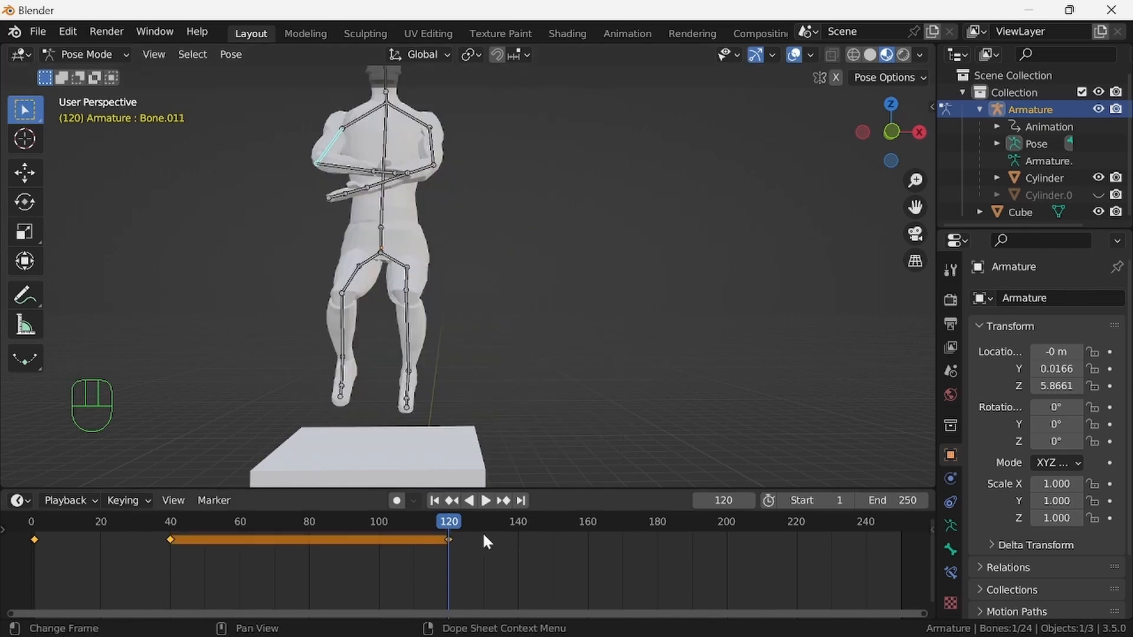
Lower the negative X upper arm, Bone.011, at frame 160 and insert a Location, Rotation & Scale keyframe there
{"action": "left_click_drag", "start_coordinate": [448, 526], "coordinate": [587, 537]}
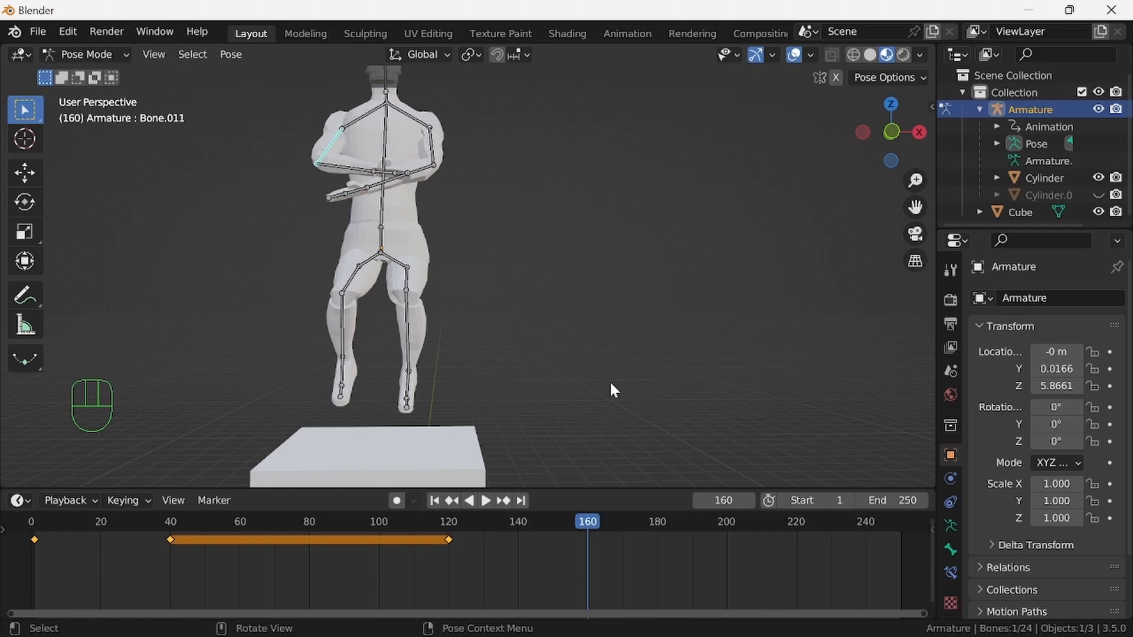
{"action": "middle_click_drag", "start_coordinate": [540, 295], "coordinate": [718, 309]}
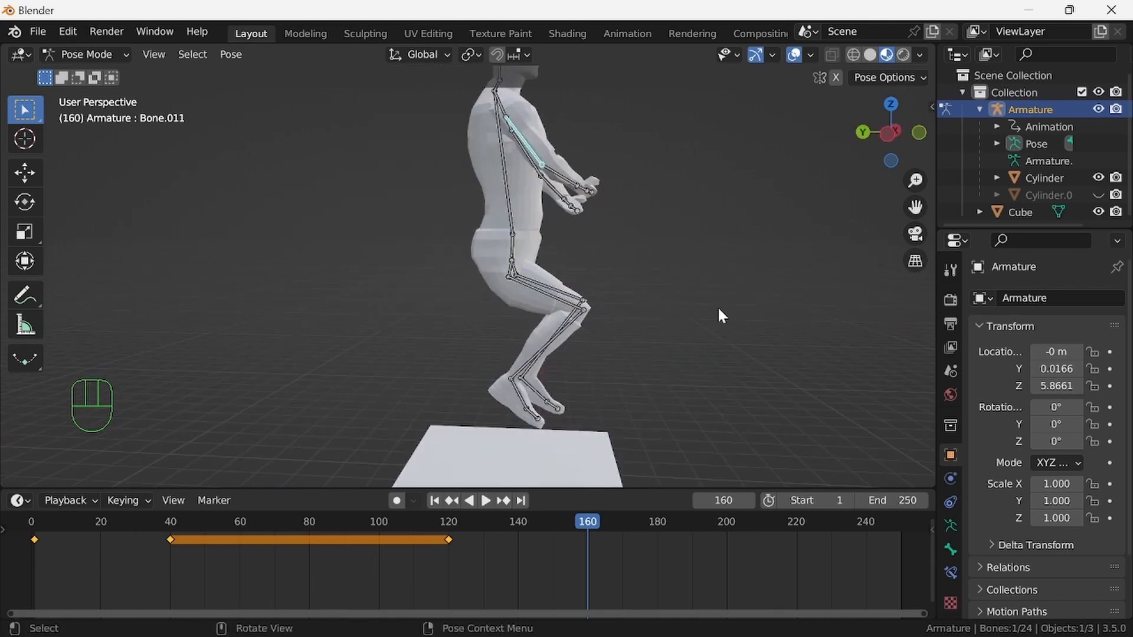
{"action": "key", "text": "r"}
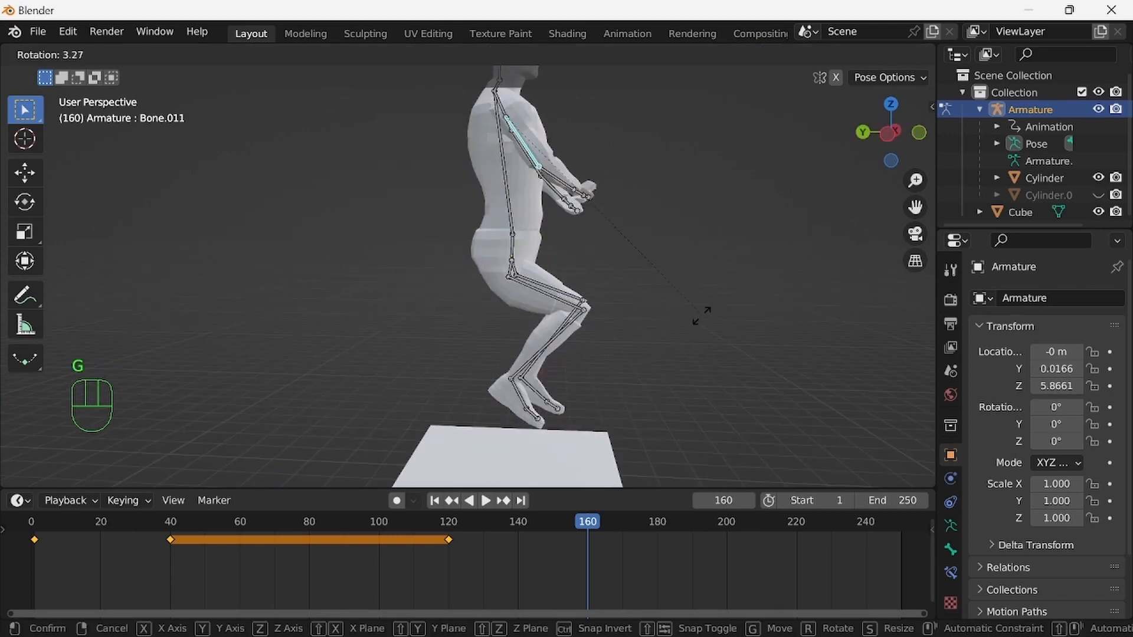
{"action": "left_click", "coordinate": [586, 350]}
{"action": "middle_click_drag", "start_coordinate": [587, 350], "coordinate": [629, 334]}
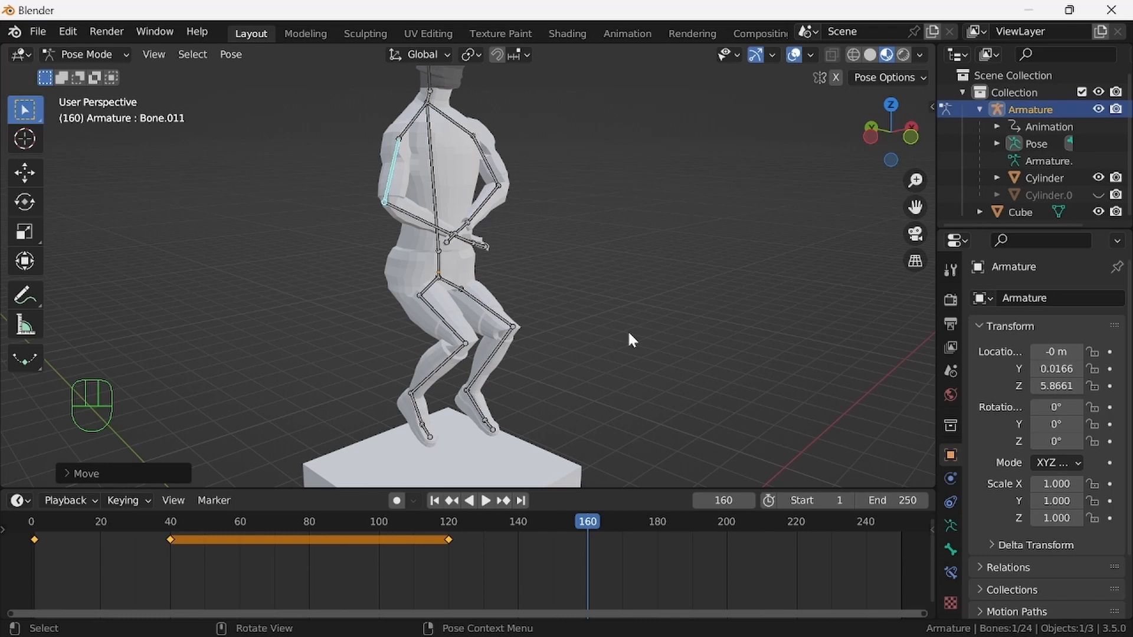
{"action": "key", "text": "i"}
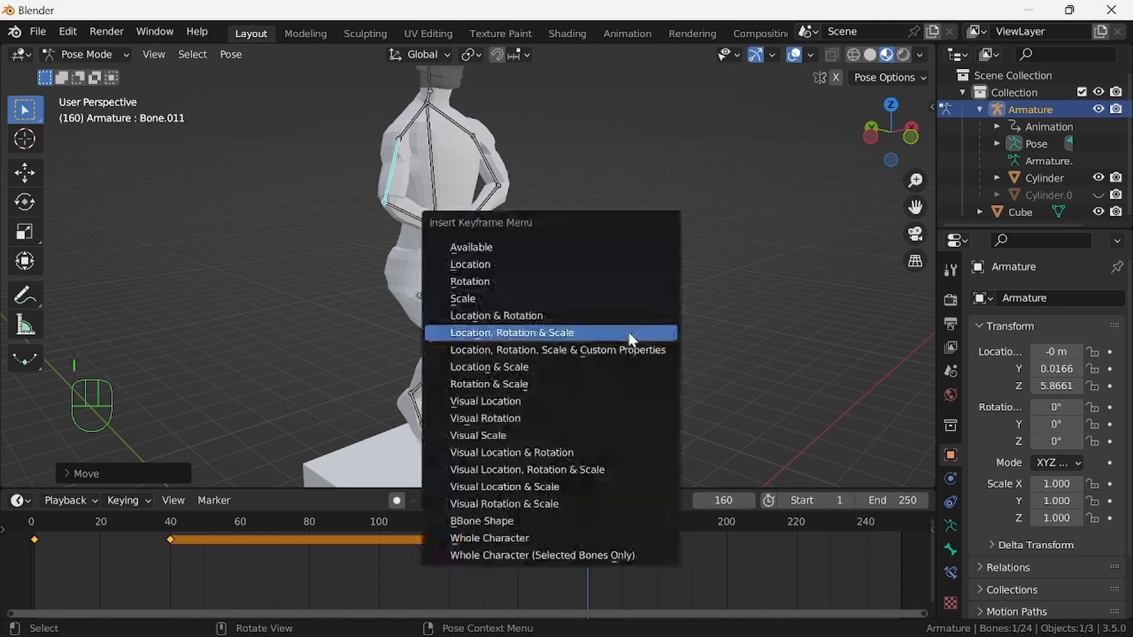
{"action": "left_click", "coordinate": [628, 330]}
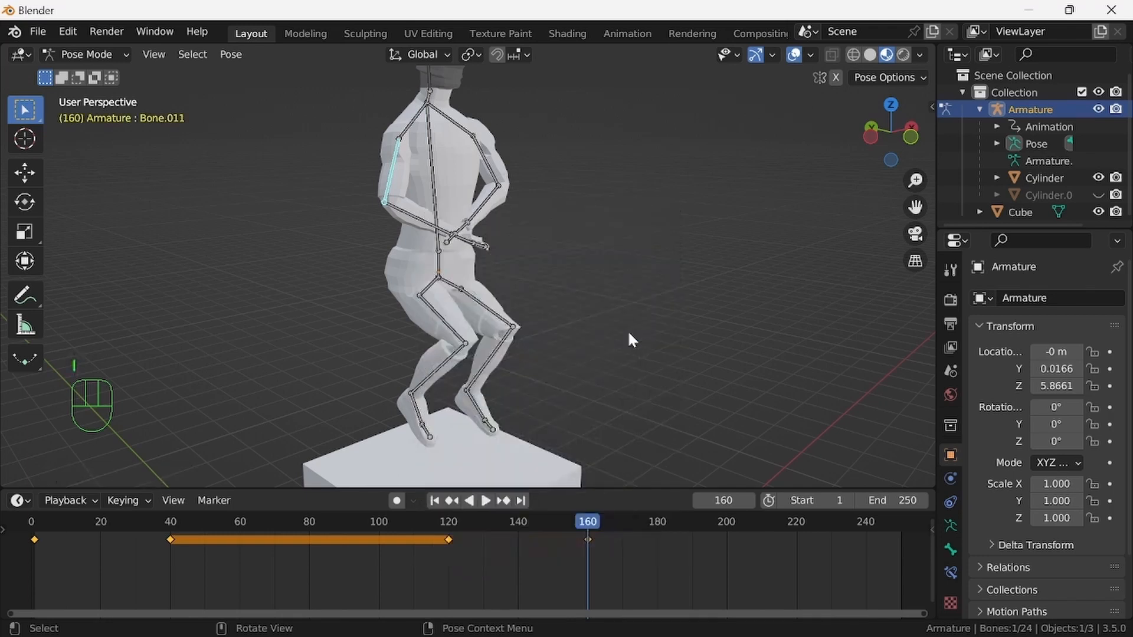
Unfold the negative X forearm, Bone.012, at frame 160 so it hangs straight down beside the body
{"action": "left_click", "coordinate": [425, 222]}
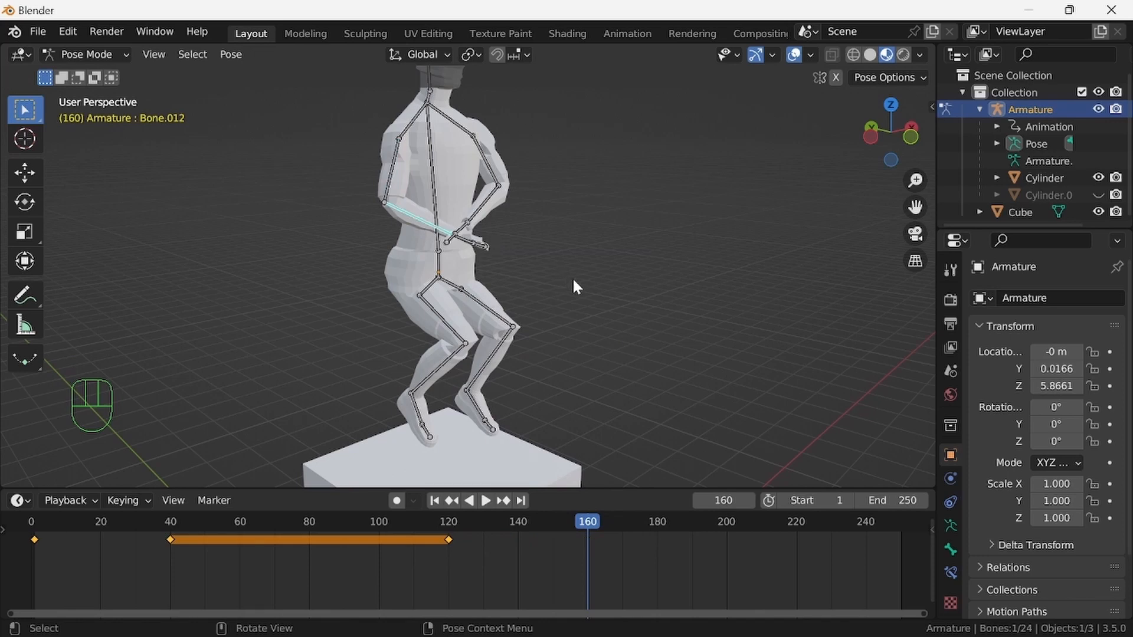
{"action": "key", "text": "r"}
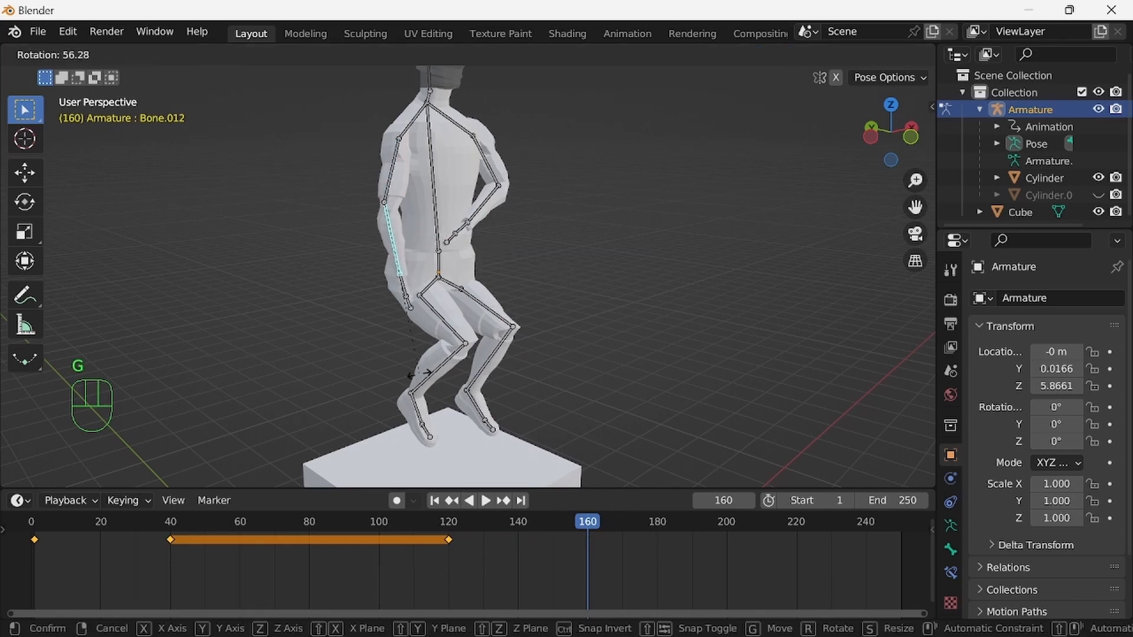
{"action": "left_click", "coordinate": [572, 351]}
{"action": "middle_click_drag", "start_coordinate": [571, 350], "coordinate": [679, 301]}
{"action": "key", "text": "r"}
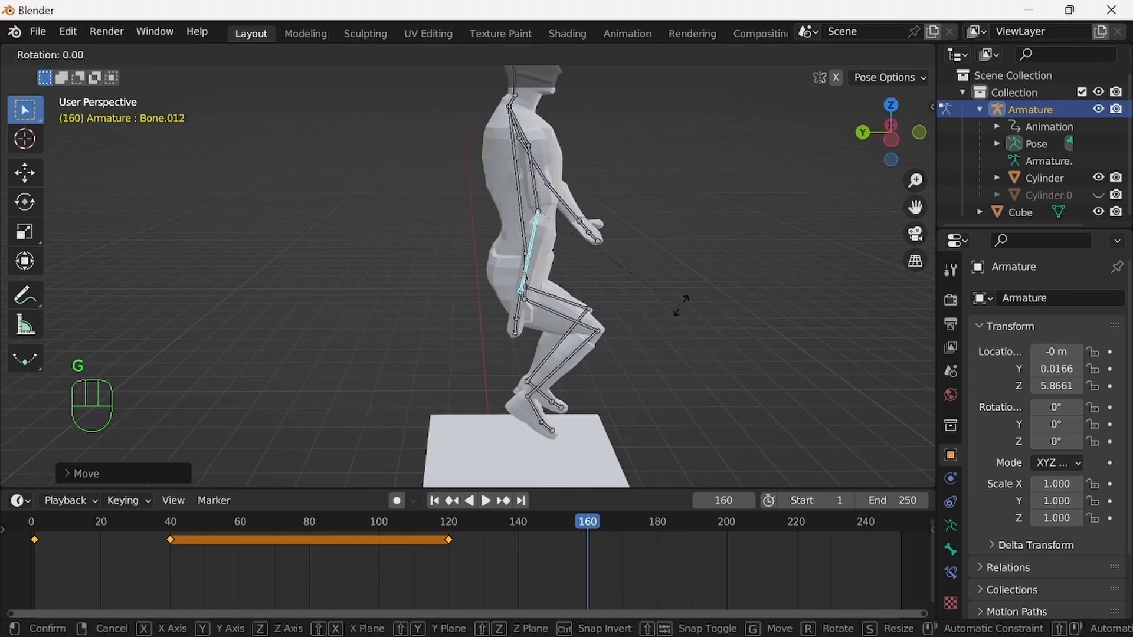
{"action": "left_click", "coordinate": [831, 218]}
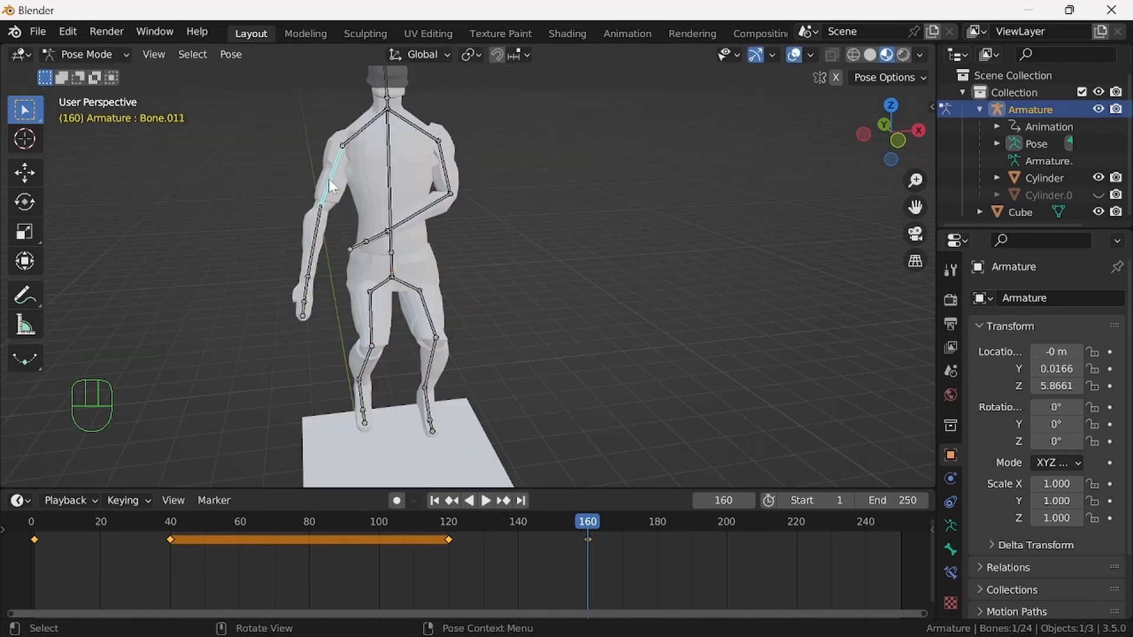
Swing the negative X upper arm, Bone.011, slightly toward the torso and insert a new Location, Rotation & Scale keyframe at frame 160
{"action": "key", "text": "g"}
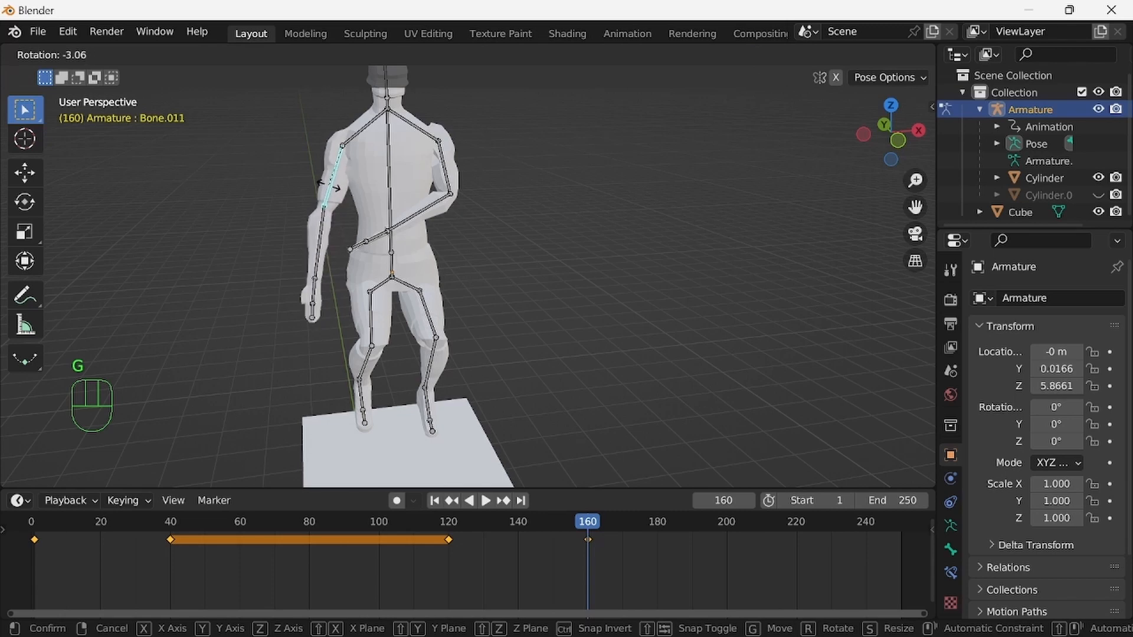
{"action": "left_click", "coordinate": [332, 190]}
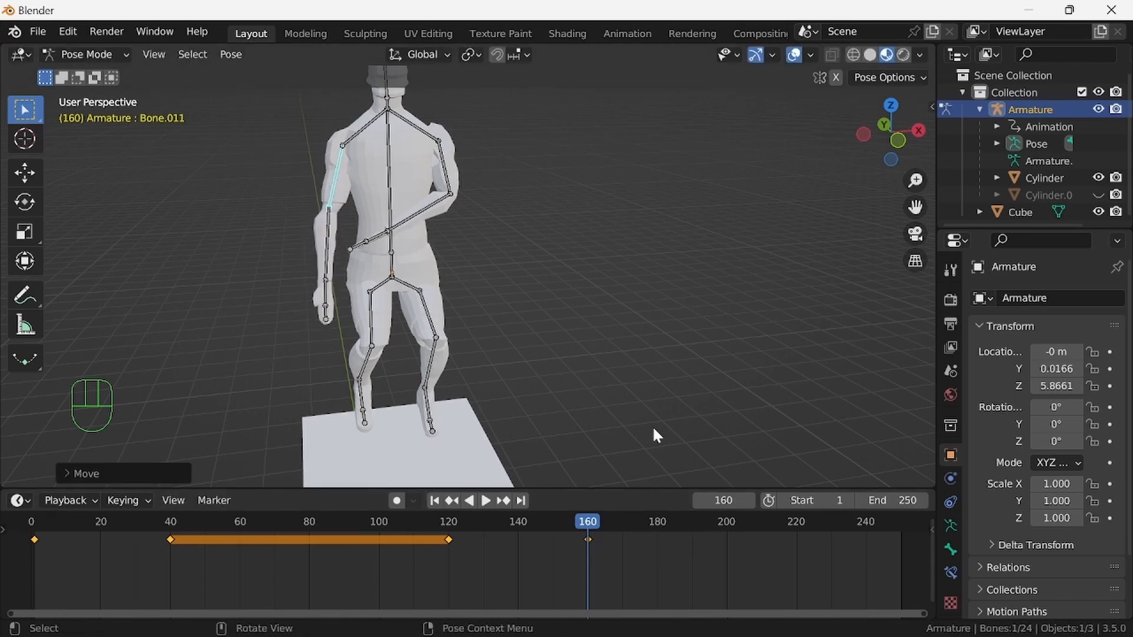
{"action": "key", "text": "i"}
{"action": "left_click", "coordinate": [634, 395]}
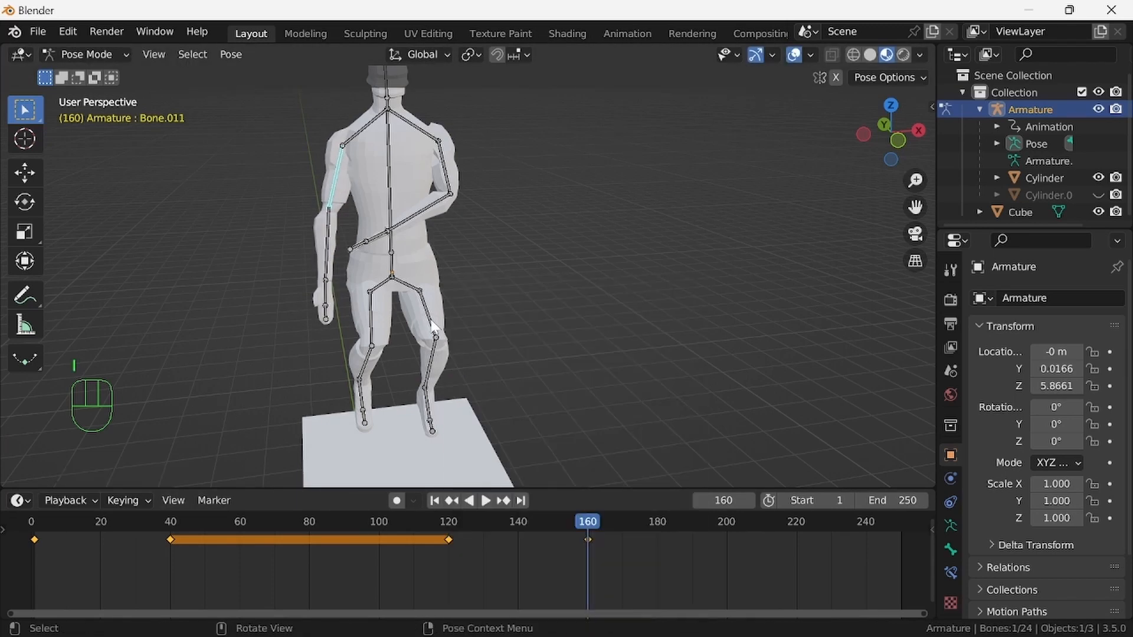
Insert a Location, Rotation & Scale keyframe for the lowered forearm, Bone.012, at frame 160
{"action": "left_click", "coordinate": [328, 239]}
{"action": "key", "text": "i"}
{"action": "left_click", "coordinate": [554, 299]}
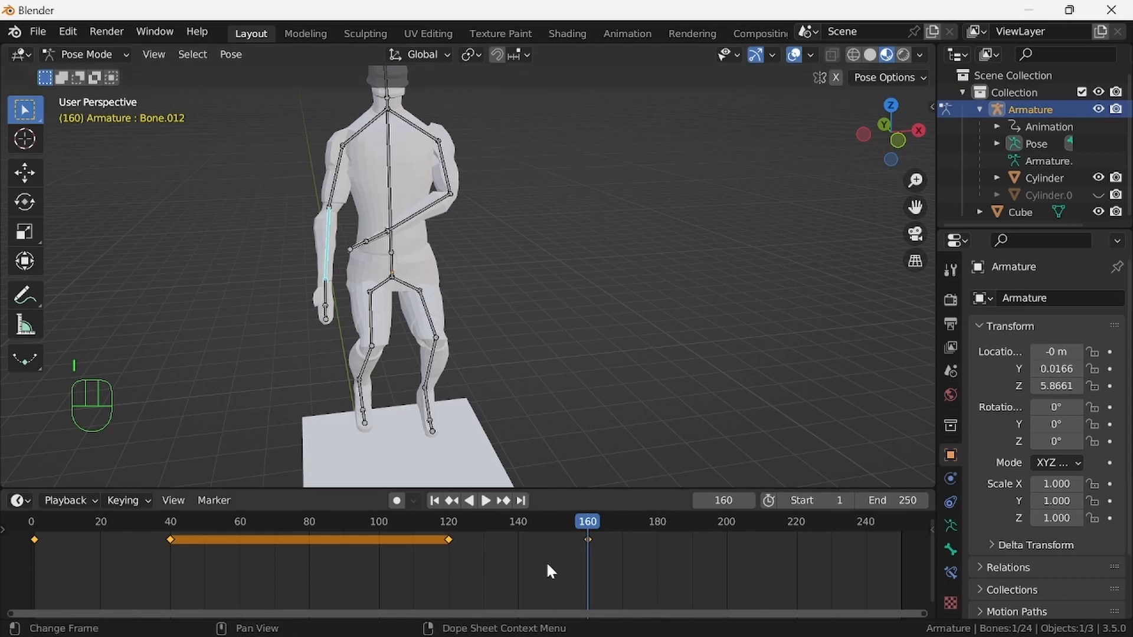
Lower the positive X upper arm, Bone.005, at frame 160 and insert a Location, Rotation & Scale keyframe for it
{"action": "left_click_drag", "start_coordinate": [584, 524], "coordinate": [588, 554]}
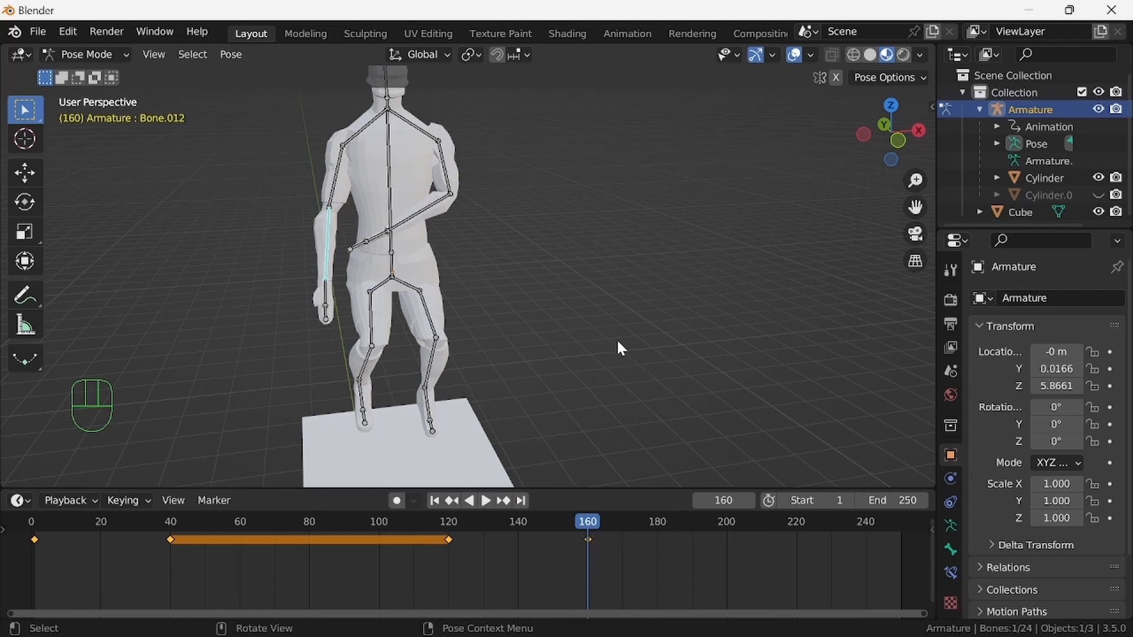
{"action": "middle_click_drag", "start_coordinate": [617, 347], "coordinate": [565, 332]}
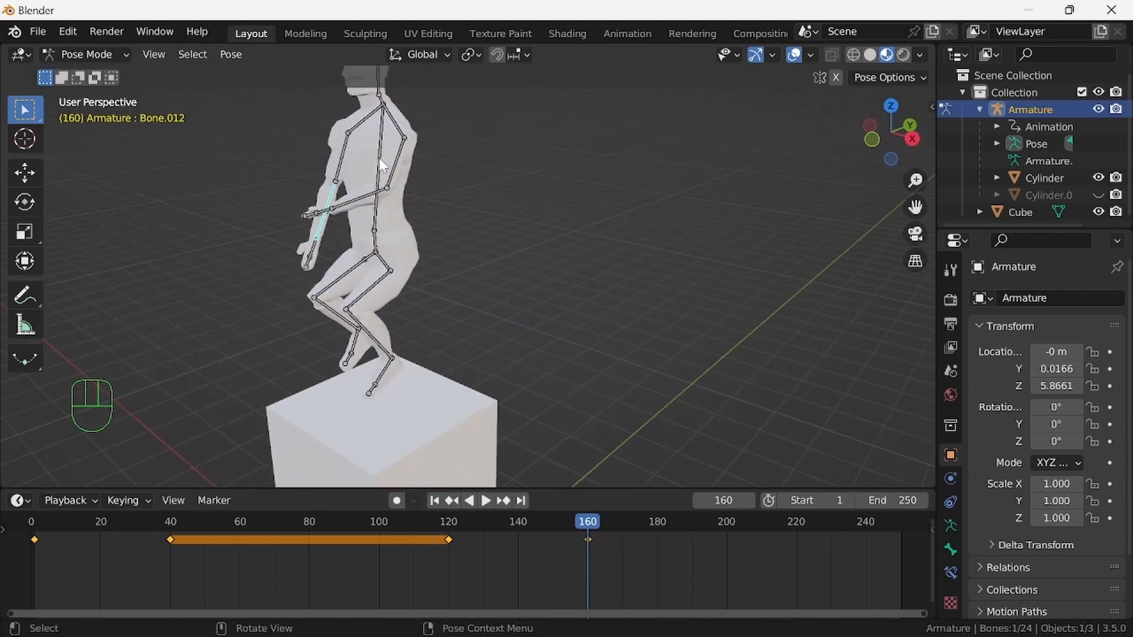
{"action": "left_click", "coordinate": [395, 170]}
{"action": "key", "text": "g"}
{"action": "left_click", "coordinate": [511, 302]}
{"action": "right_click", "coordinate": [510, 301]}
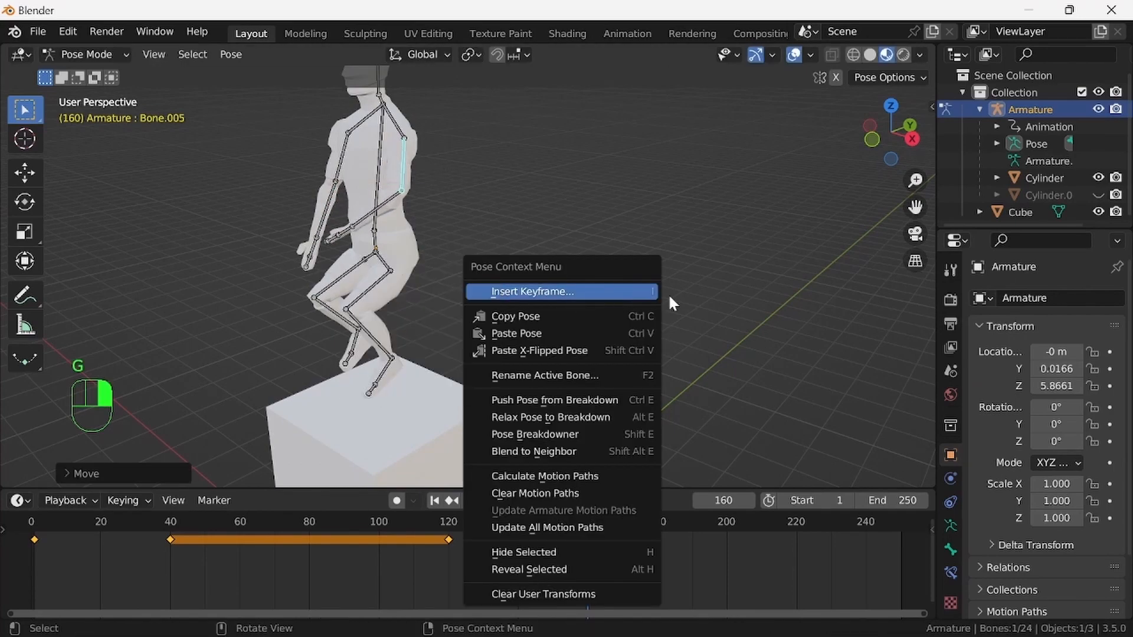
{"action": "middle_click_drag", "start_coordinate": [669, 302], "coordinate": [749, 299]}
{"action": "key", "text": "g"}
{"action": "left_click", "coordinate": [637, 277]}
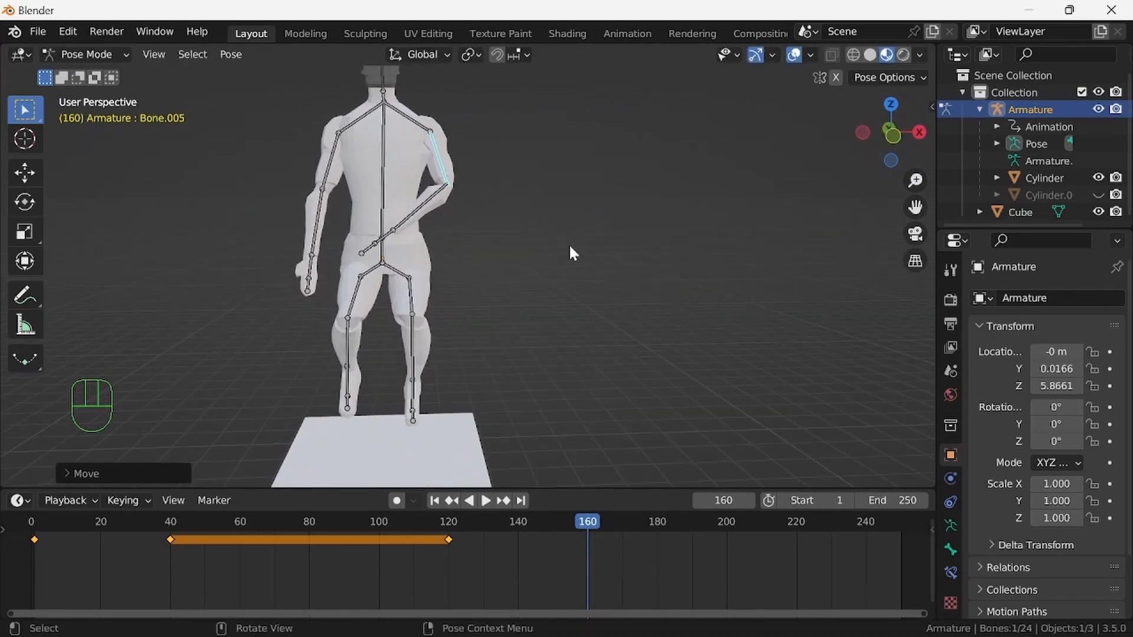
{"action": "key", "text": "i"}
{"action": "left_click", "coordinate": [551, 244]}
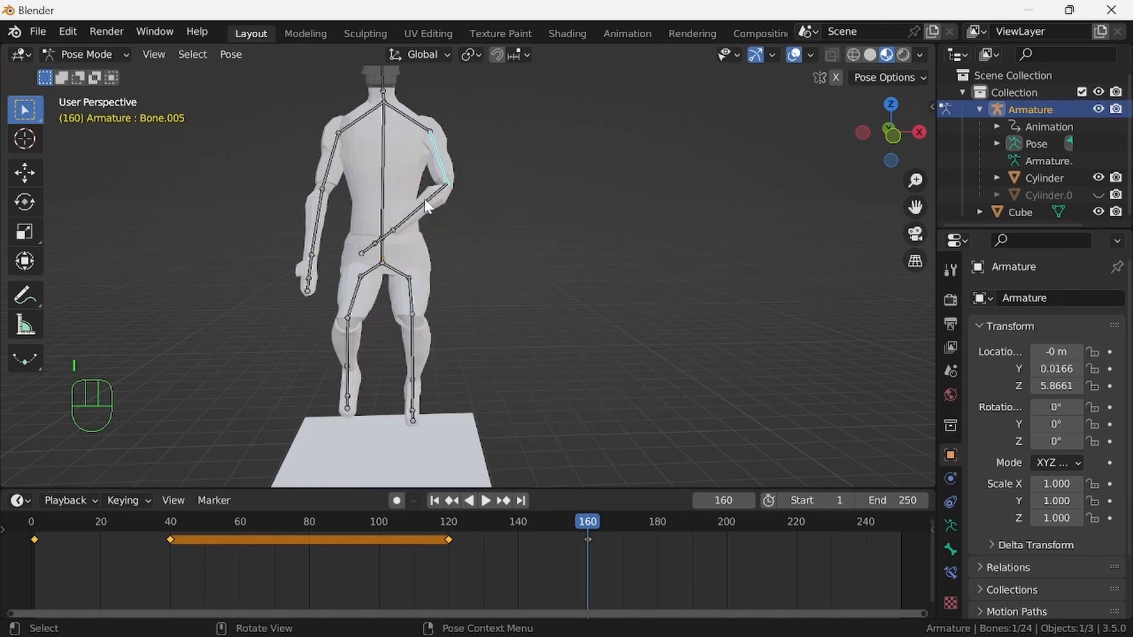
Unfold the positive X forearm, Bone.006, down beside the body and insert a Location, Rotation & Scale keyframe at frame 160
{"action": "left_click", "coordinate": [428, 201]}
{"action": "key", "text": "g"}
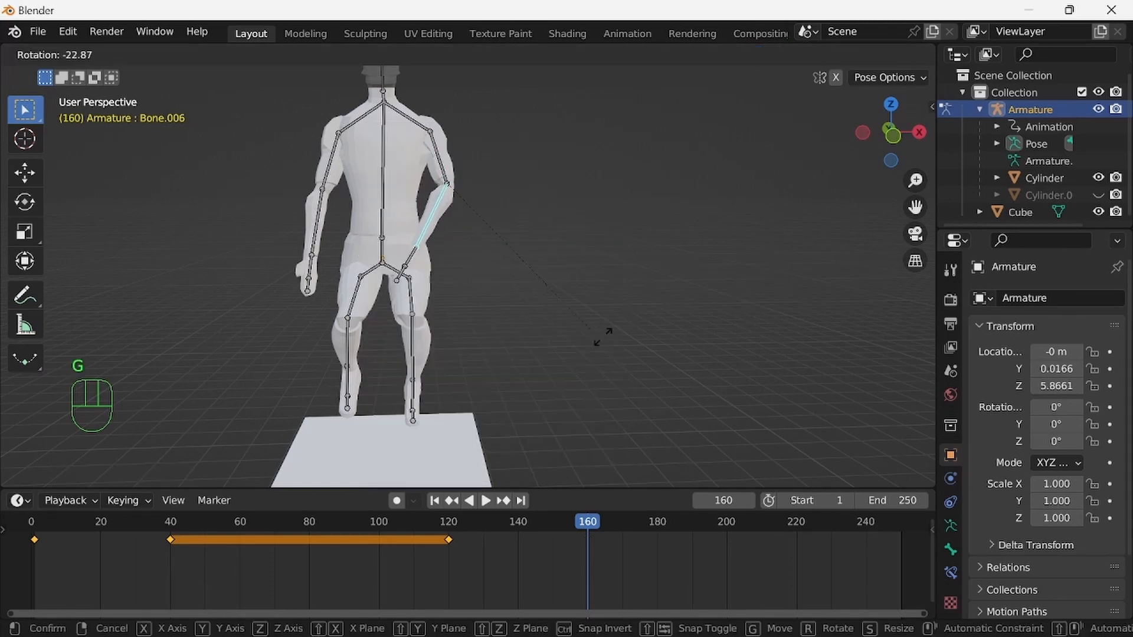
{"action": "left_click", "coordinate": [918, 208]}
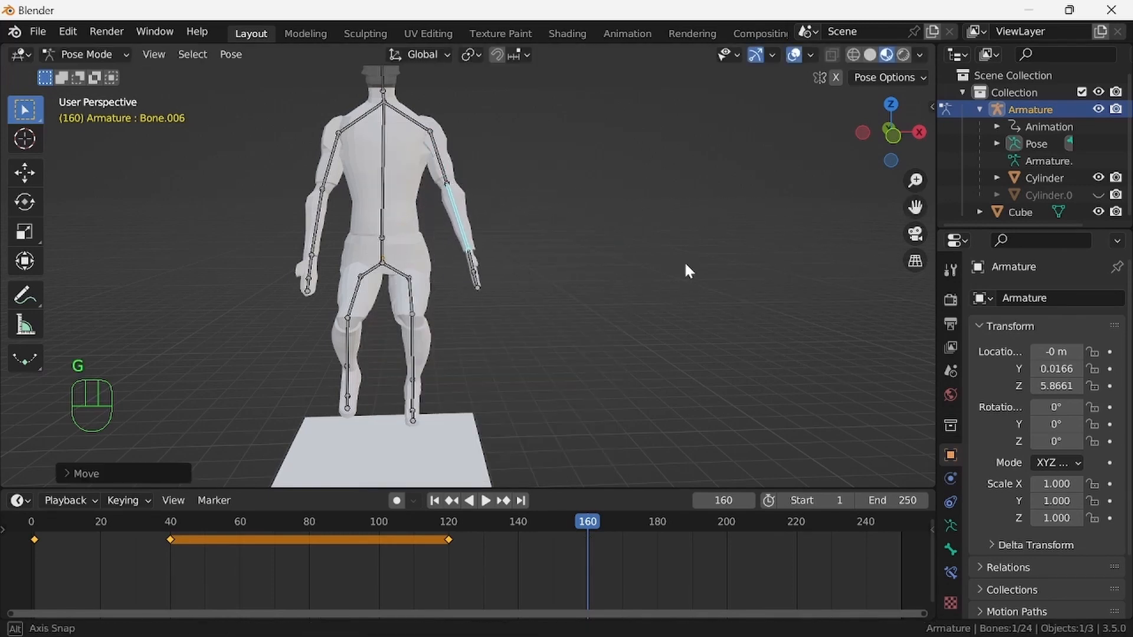
{"action": "middle_click_drag", "start_coordinate": [685, 261], "coordinate": [491, 293]}
{"action": "key", "text": "g"}
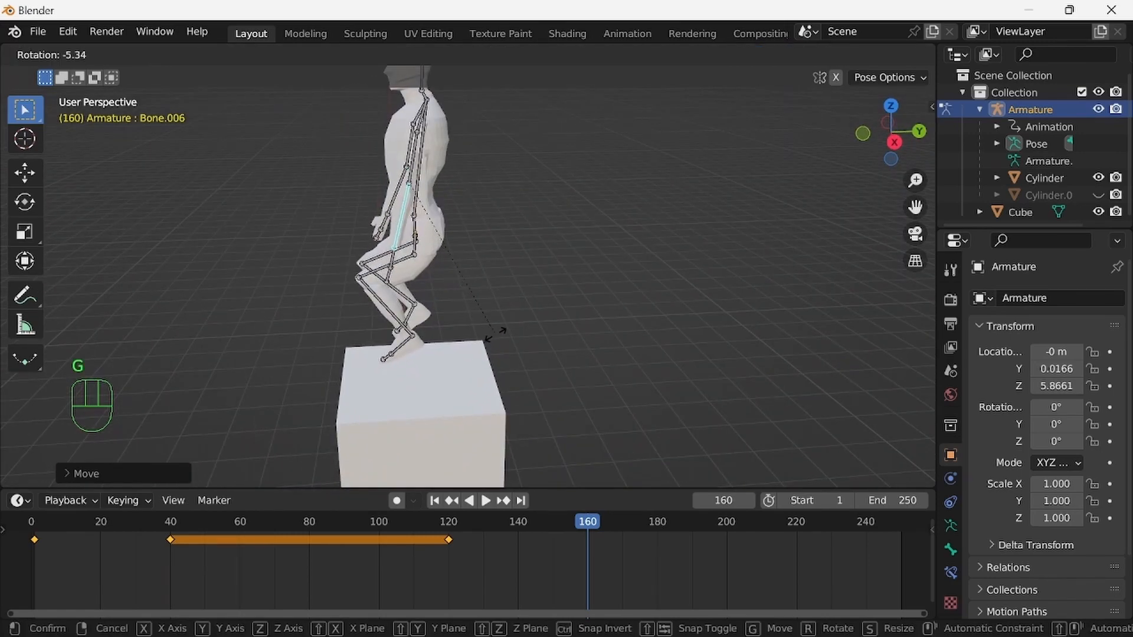
{"action": "left_click", "coordinate": [497, 333]}
{"action": "middle_click_drag", "start_coordinate": [495, 305], "coordinate": [570, 338]}
{"action": "scroll", "coordinate": [570, 342], "scroll_direction": "up", "scroll_amount": 2}
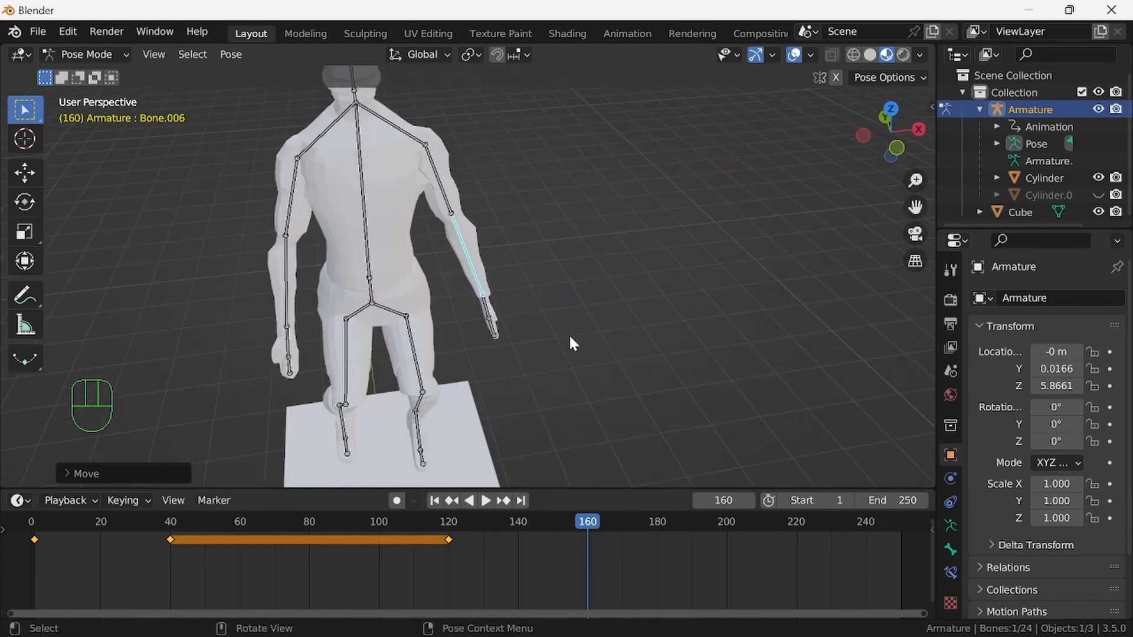
{"action": "key", "text": "i"}
{"action": "left_click", "coordinate": [571, 342]}
Swing the positive X upper arm, Bone.005, slightly toward the torso and insert a new Location, Rotation & Scale keyframe at frame 160
{"action": "left_click", "coordinate": [447, 202]}
{"action": "right_click", "coordinate": [543, 264]}
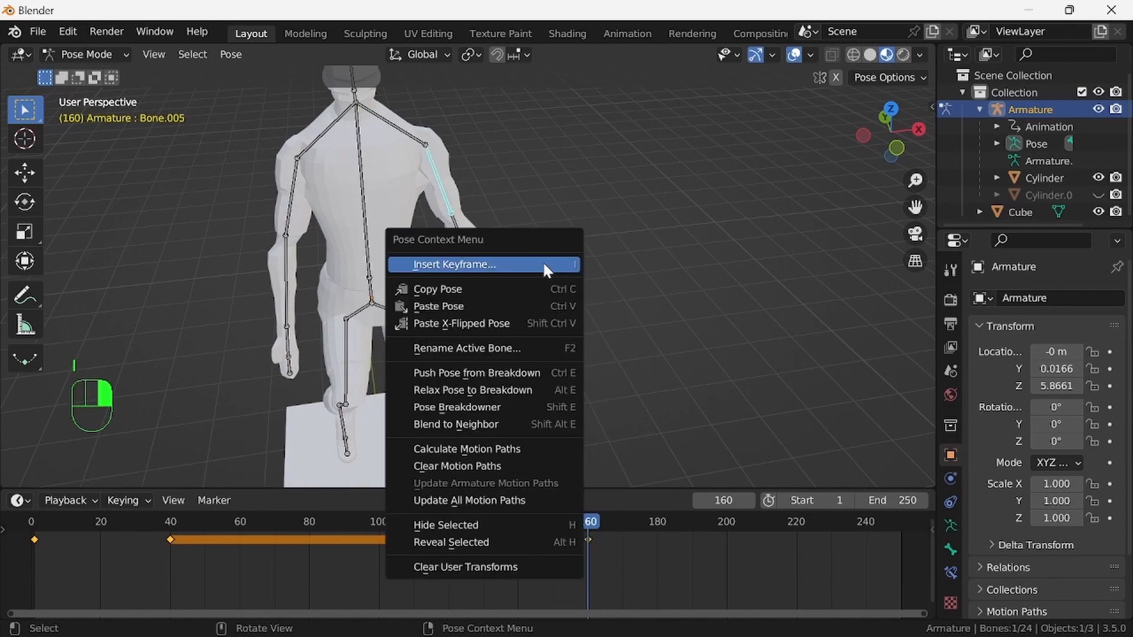
{"action": "middle_click_drag", "start_coordinate": [663, 279], "coordinate": [643, 265]}
{"action": "key", "text": "r"}
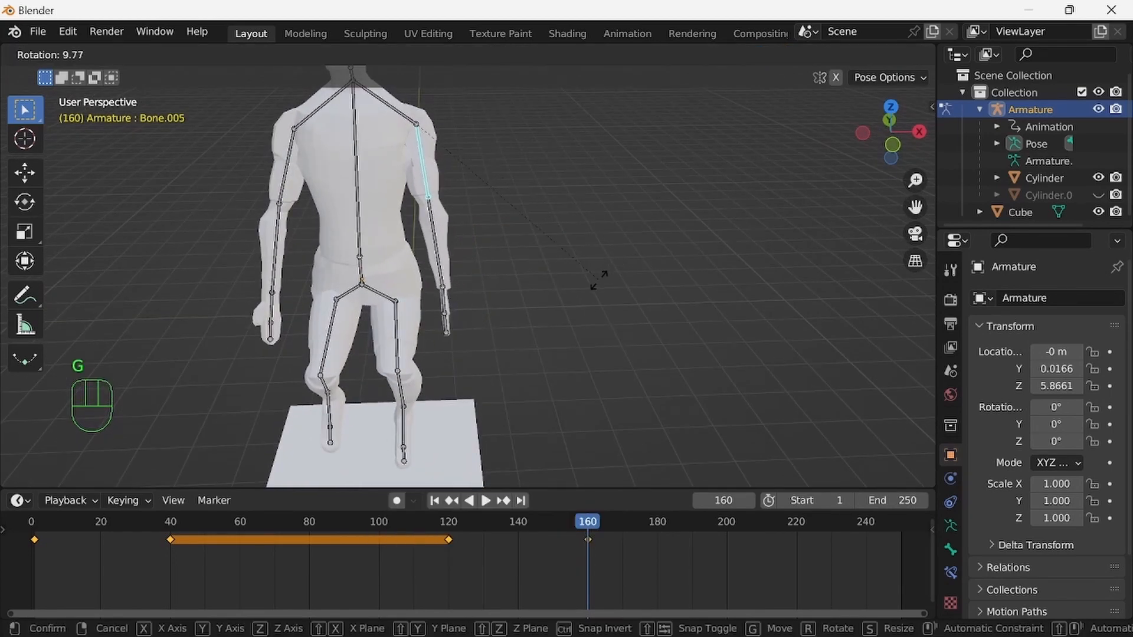
{"action": "left_click", "coordinate": [605, 288]}
{"action": "key", "text": "i"}
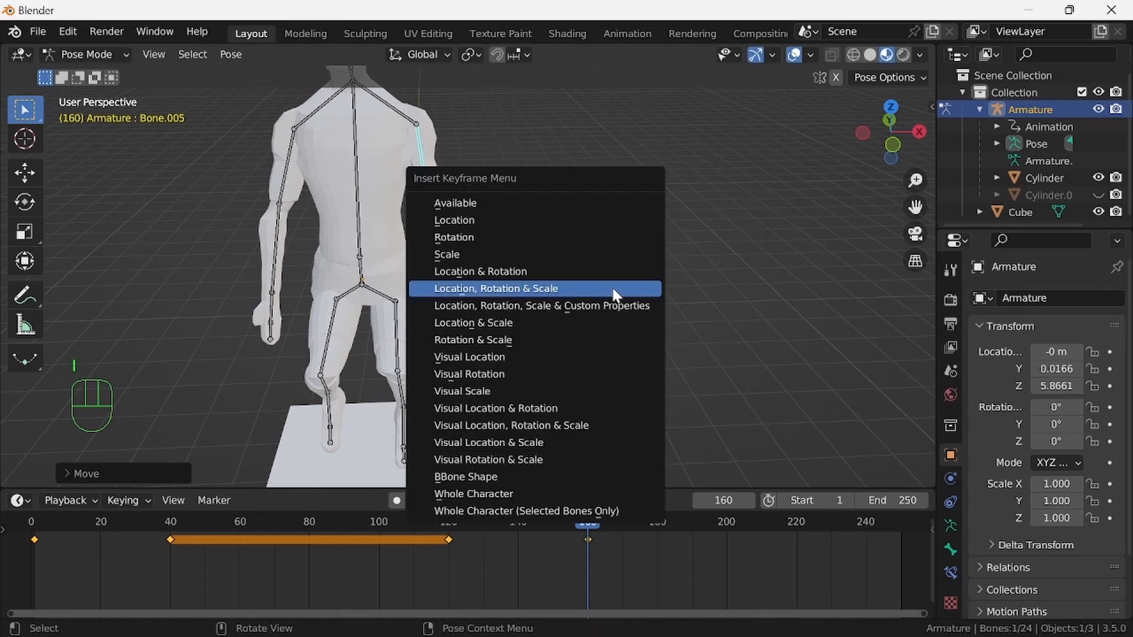
{"action": "left_click", "coordinate": [611, 285]}
{"action": "mouse_move", "coordinate": [577, 523]}
{"action": "left_mouse_down"}
{"action": "mouse_move", "coordinate": [445, 529]}
{"action": "mouse_move", "coordinate": [462, 547]}
{"action": "mouse_move", "coordinate": [596, 526]}
{"action": "mouse_move", "coordinate": [445, 527]}
{"action": "mouse_move", "coordinate": [587, 533]}
{"action": "left_mouse_up"}
Rotate the positive X thigh, Bone.015, downward about global X and insert a Location, Rotation & Scale keyframe at frame 160
{"action": "middle_click_drag", "start_coordinate": [572, 473], "coordinate": [438, 394]}
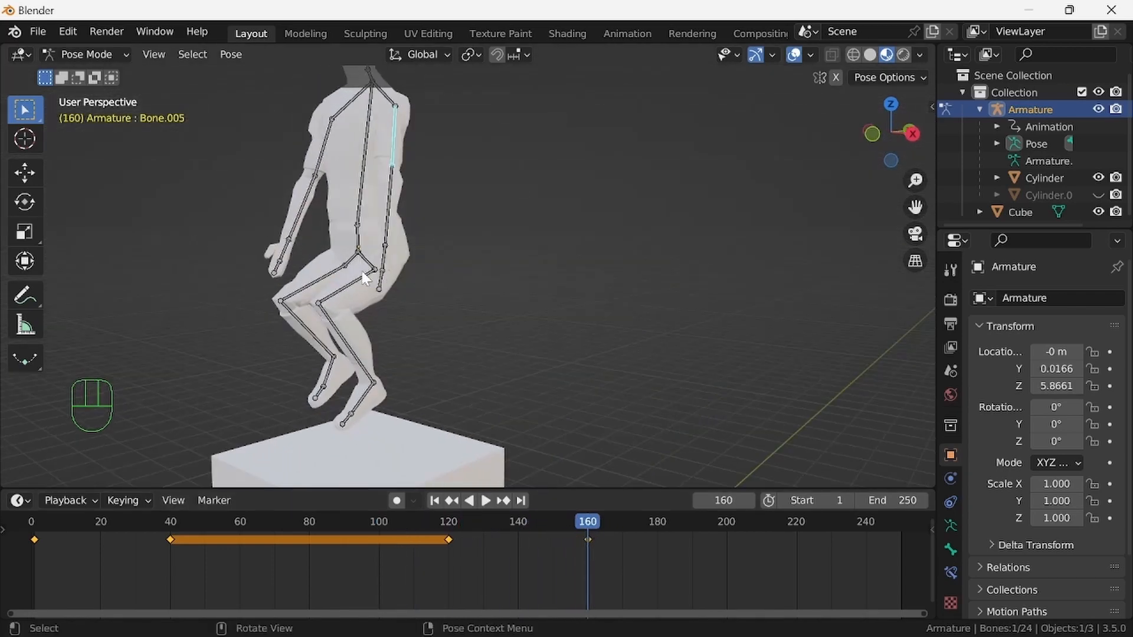
{"action": "left_click", "coordinate": [351, 285]}
{"action": "middle_click_drag", "start_coordinate": [352, 285], "coordinate": [498, 310]}
{"action": "key", "text": "r"}
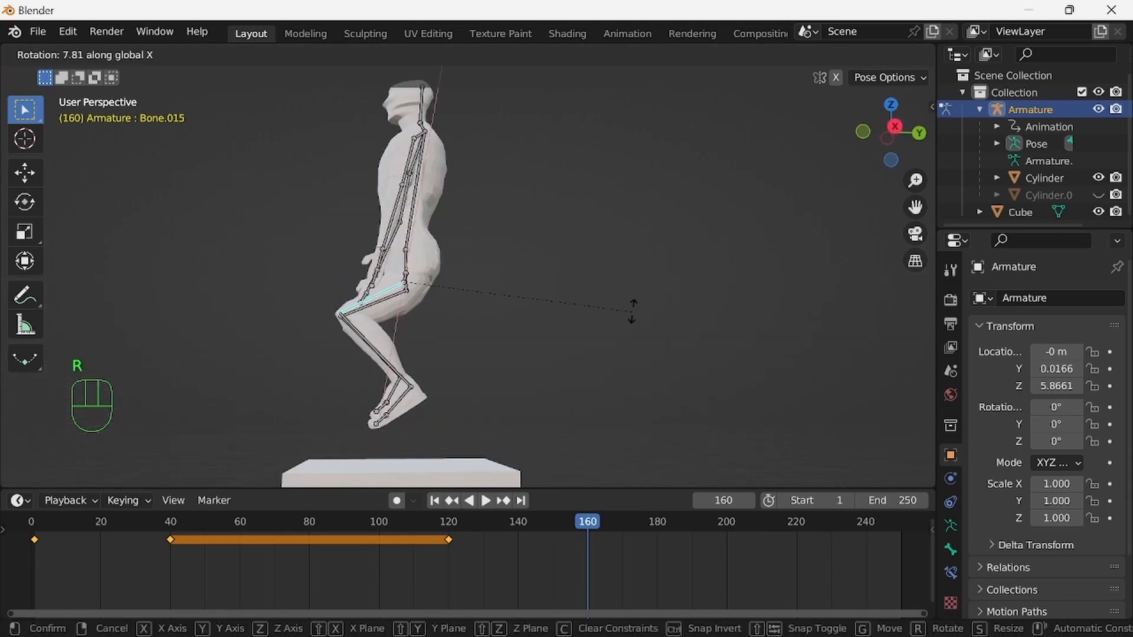
{"action": "left_click", "coordinate": [757, 404]}
{"action": "key", "text": "i"}
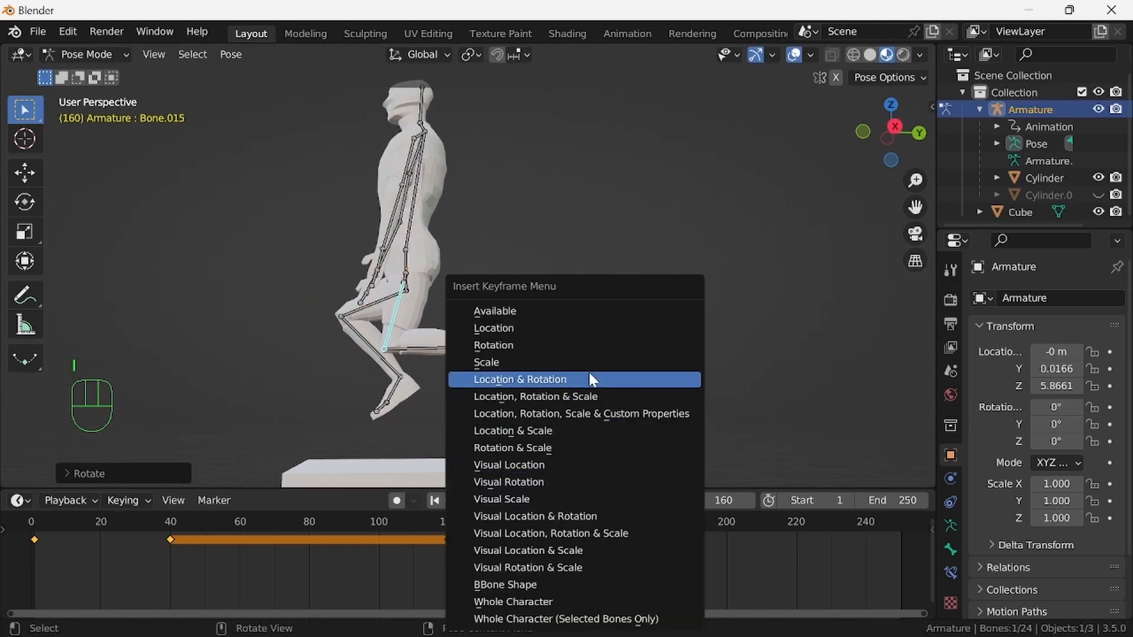
{"action": "left_click", "coordinate": [590, 397]}
Straighten the positive X shin, Bone.016, by rotating it about -81° around global X and keyframe its Location, Rotation & Scale at frame 160
{"action": "left_click", "coordinate": [450, 352]}
{"action": "key", "text": "r"}
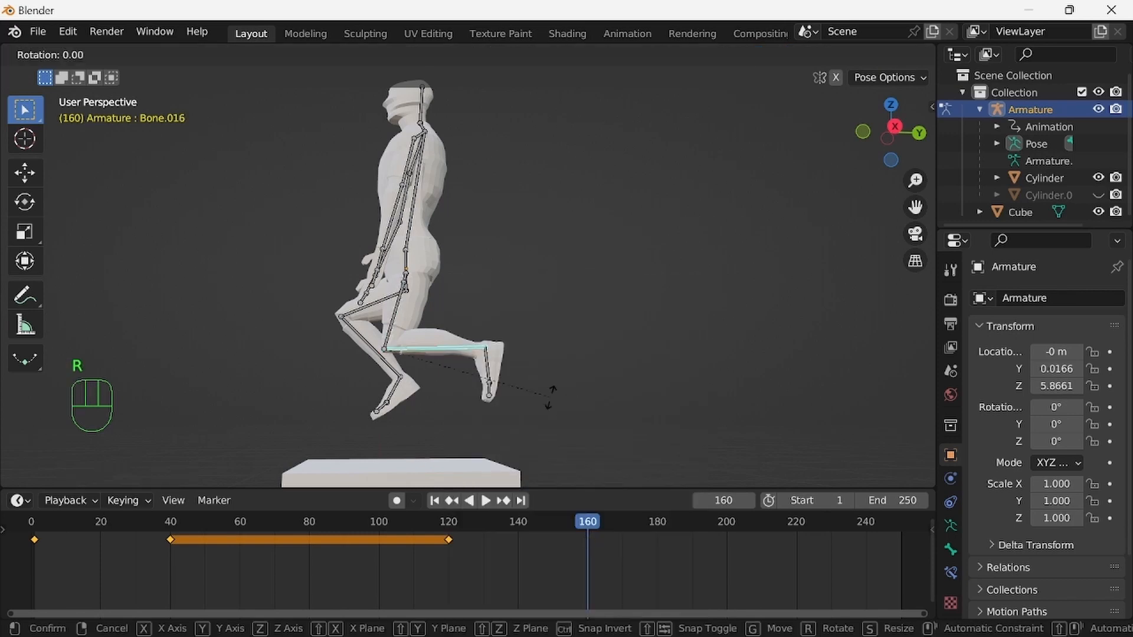
{"action": "key", "text": "x"}
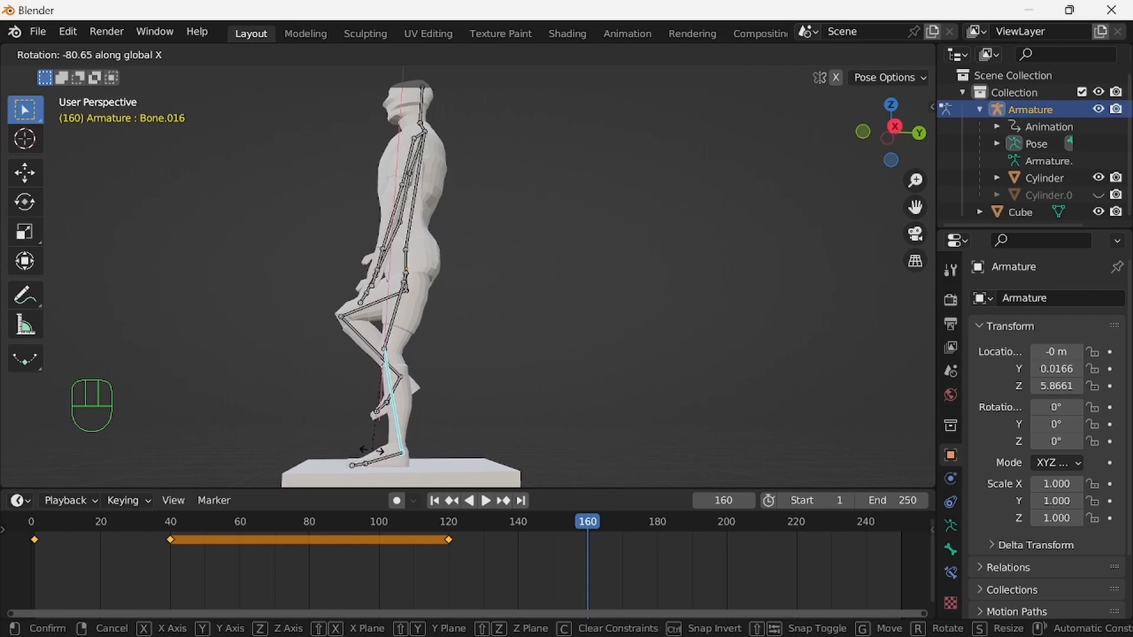
{"action": "left_click", "coordinate": [369, 449]}
{"action": "key", "text": "i"}
{"action": "left_click", "coordinate": [605, 399]}
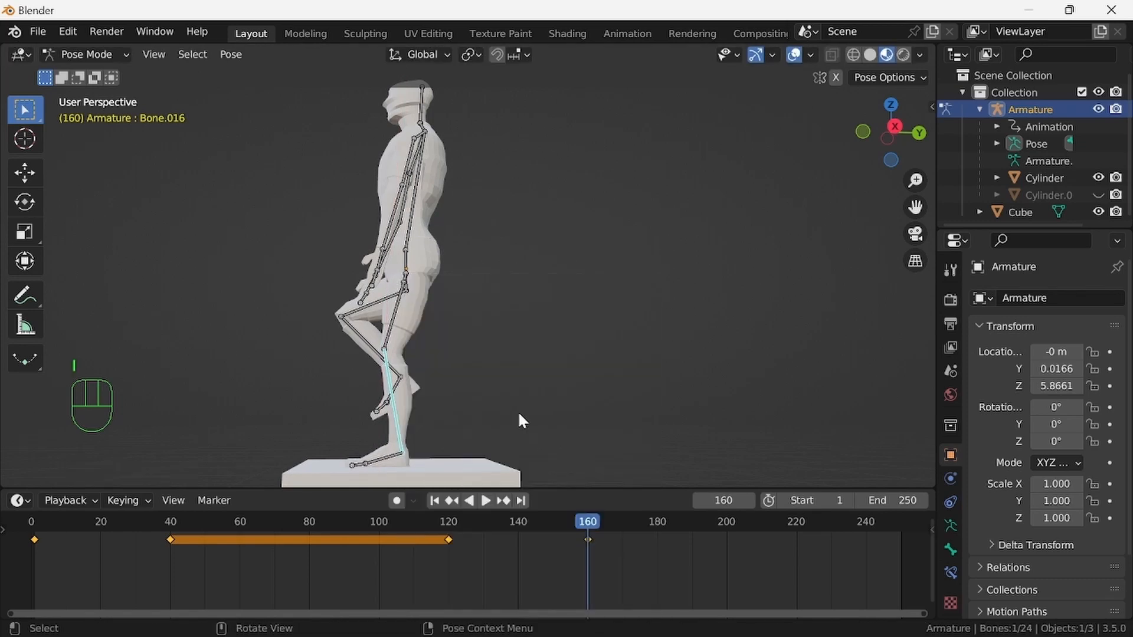
Rotate the negative X thigh, Bone.020, about global X to match the other thigh and keyframe it at frame 160
{"action": "middle_click_drag", "start_coordinate": [518, 412], "coordinate": [629, 407]}
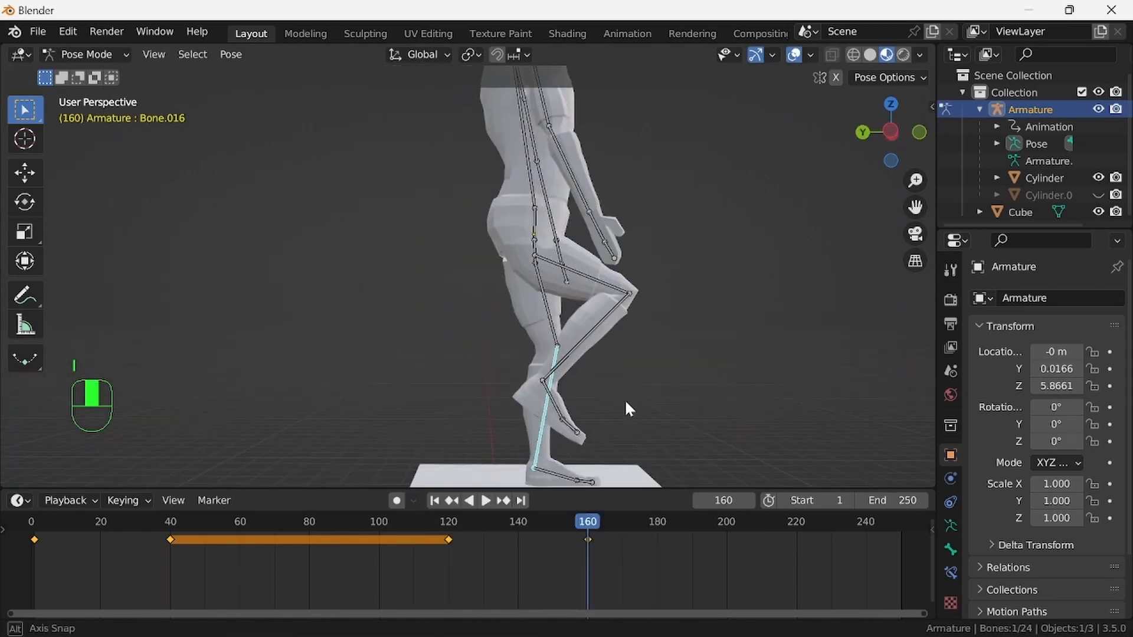
{"action": "left_click", "coordinate": [588, 281]}
{"action": "key", "text": "r"}
{"action": "key", "text": "x"}
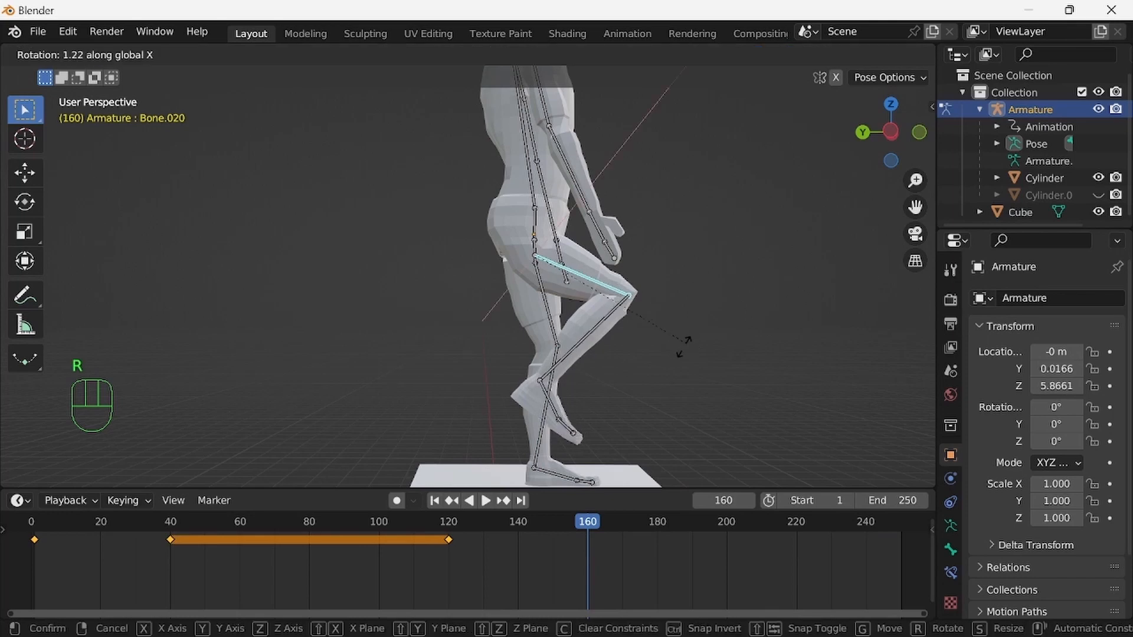
{"action": "left_click", "coordinate": [555, 440]}
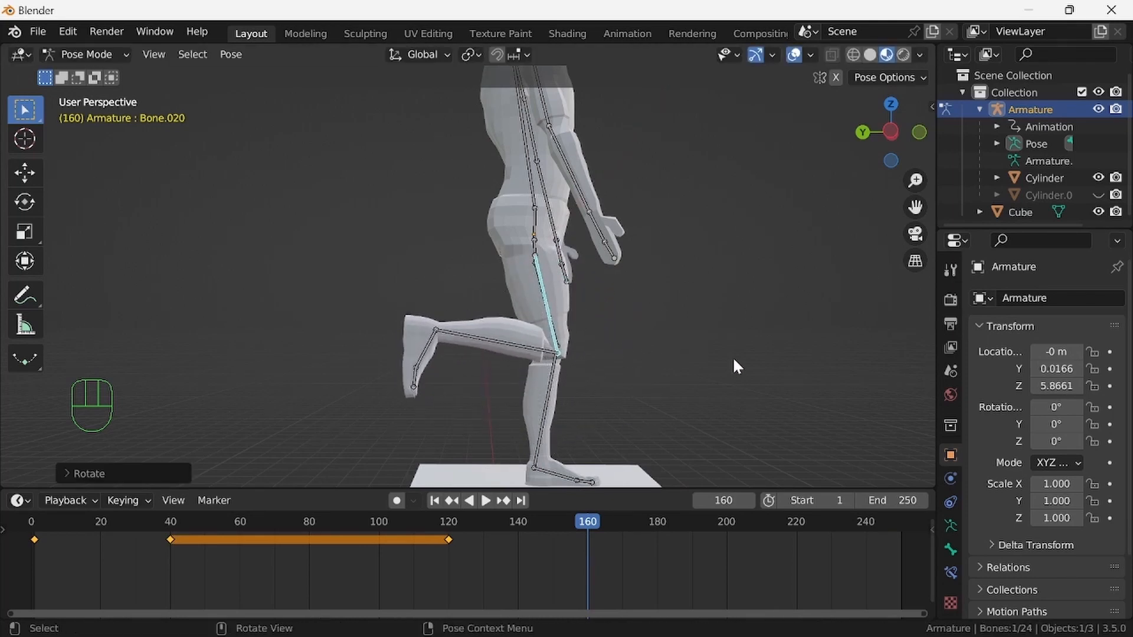
{"action": "key", "text": "i"}
{"action": "left_click", "coordinate": [702, 360]}
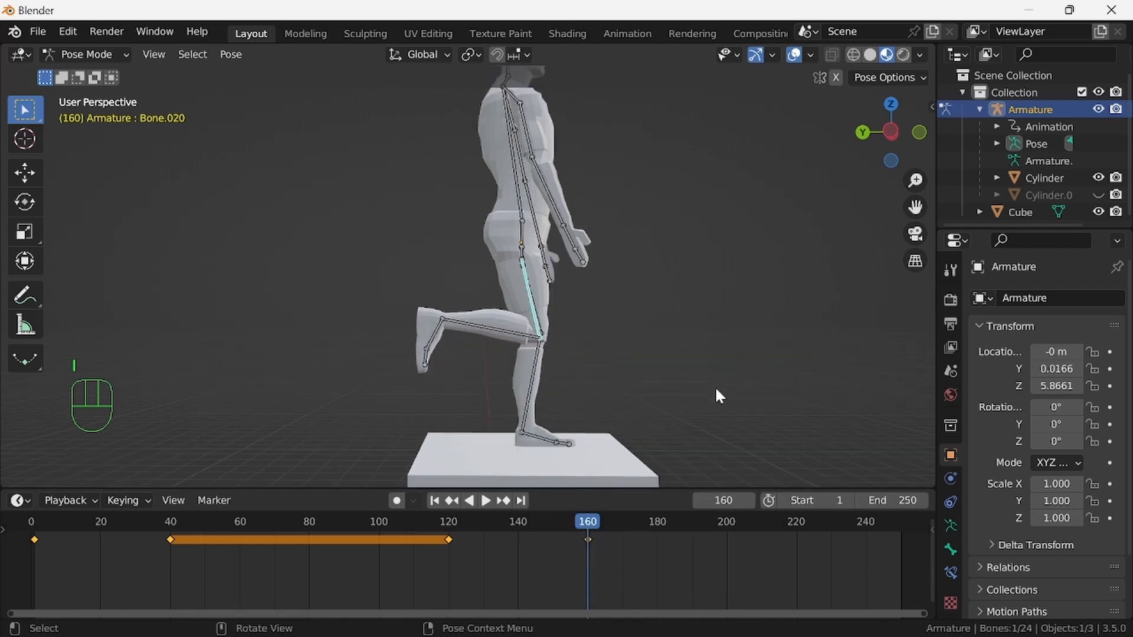
Straighten the negative X shin, Bone.021, onto the block by rotating it about global X and keyframe it at frame 160
{"action": "left_click", "coordinate": [466, 328]}
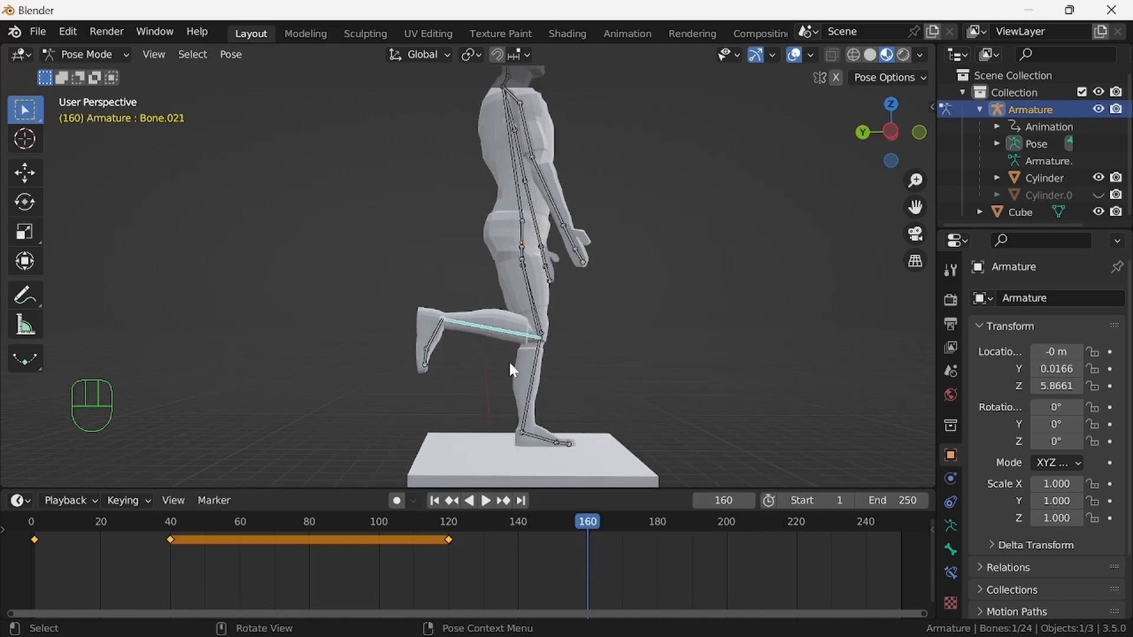
{"action": "key", "text": "r"}
{"action": "key", "text": "x"}
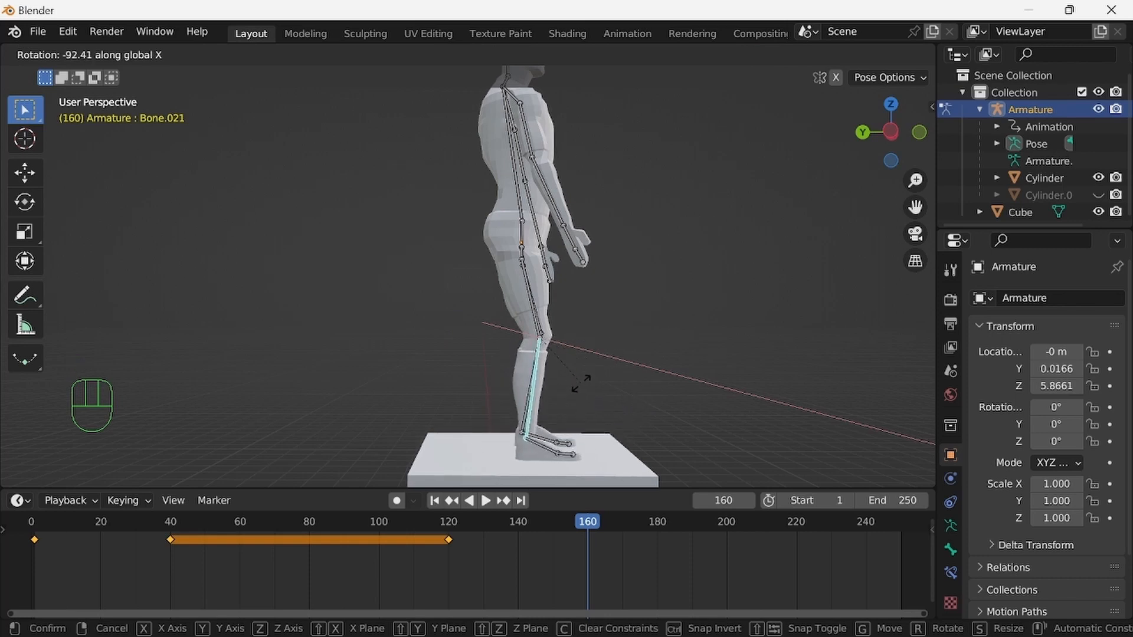
{"action": "left_click", "coordinate": [571, 382]}
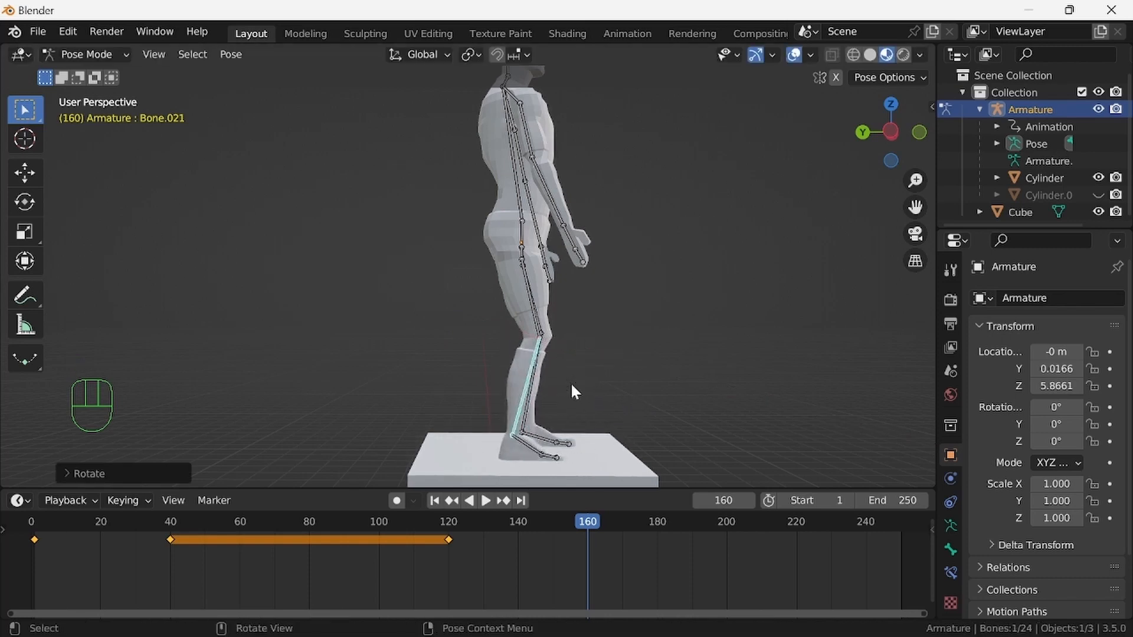
{"action": "key", "text": "i"}
{"action": "left_click", "coordinate": [624, 356]}
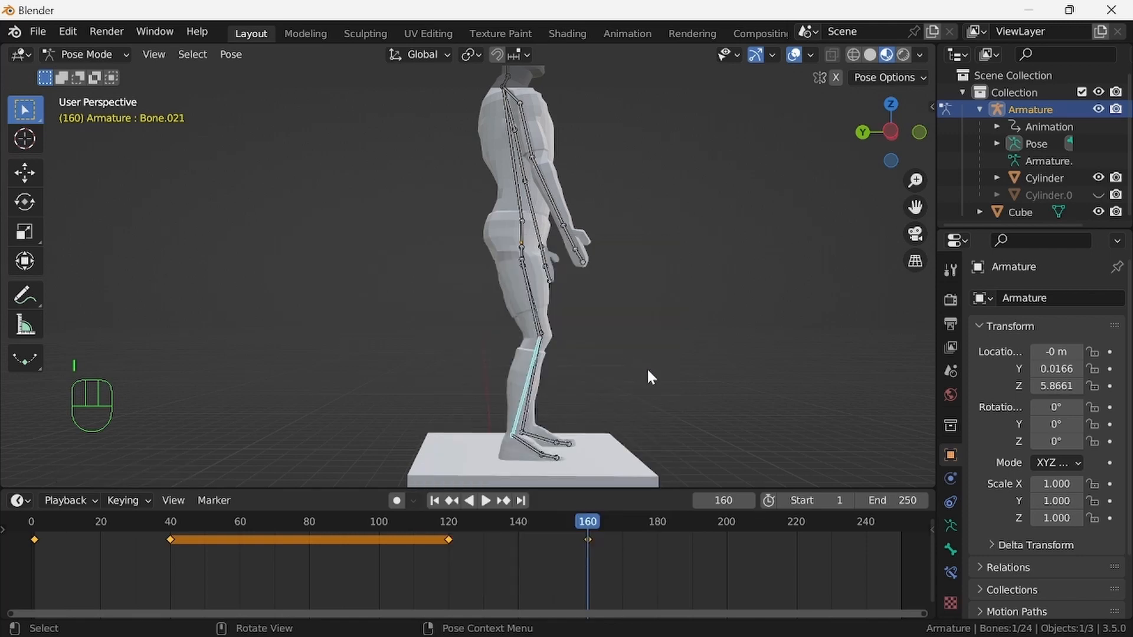
Review the unfolding motion by scrubbing from frame 160 back to 120 and forward to 160
{"action": "middle_click_drag", "start_coordinate": [651, 475], "coordinate": [565, 371]}
{"action": "middle_click_drag", "start_coordinate": [590, 425], "coordinate": [595, 466]}
{"action": "left_click_drag", "start_coordinate": [587, 527], "coordinate": [448, 531]}
{"action": "middle_click_drag", "start_coordinate": [668, 325], "coordinate": [458, 511]}
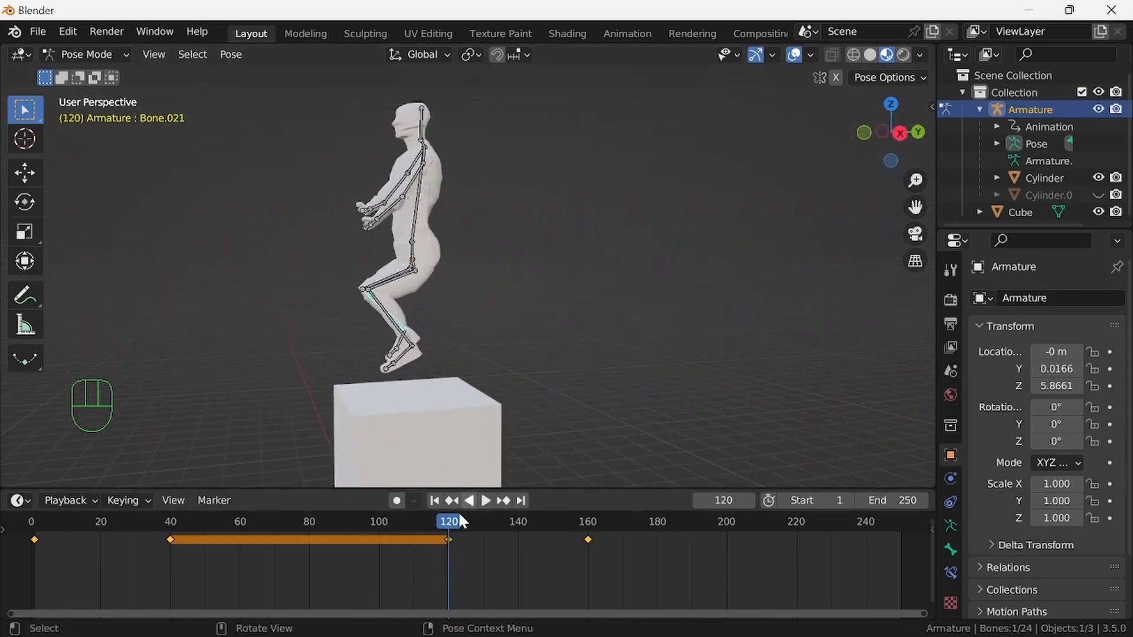
{"action": "left_click_drag", "start_coordinate": [454, 526], "coordinate": [586, 535]}
{"action": "middle_click_drag", "start_coordinate": [590, 366], "coordinate": [629, 322]}
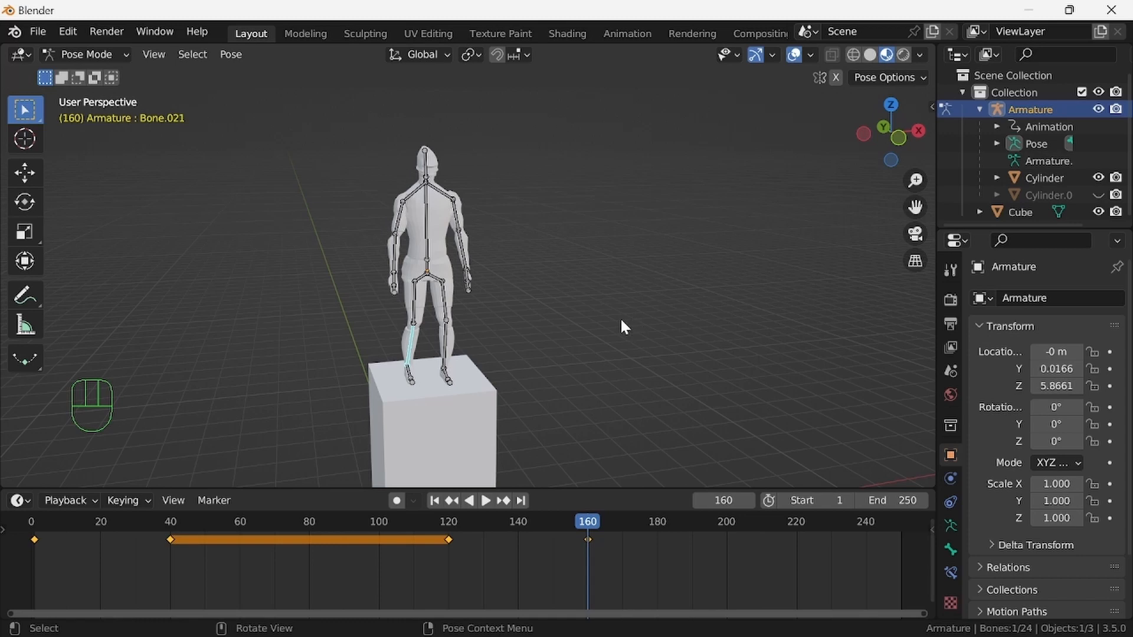
Switch the armature to Object Mode and add a sphere empty to the scene
{"action": "left_click", "coordinate": [107, 57]}
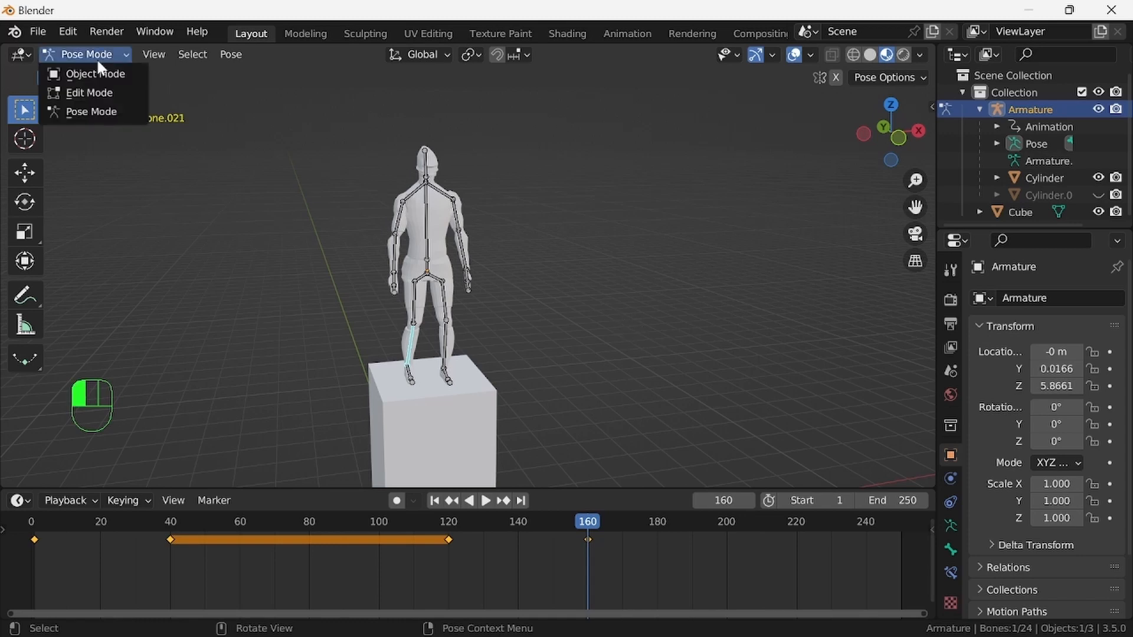
{"action": "left_click", "coordinate": [94, 70]}
{"action": "left_click", "coordinate": [226, 57]}
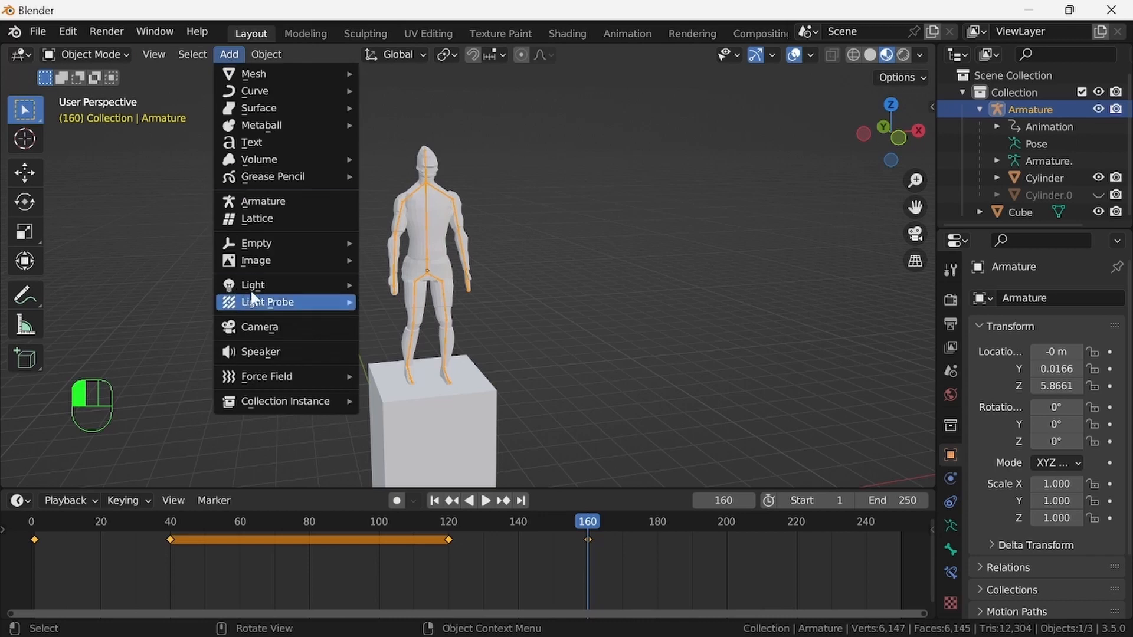
{"action": "mouse_move", "coordinate": [281, 239]}
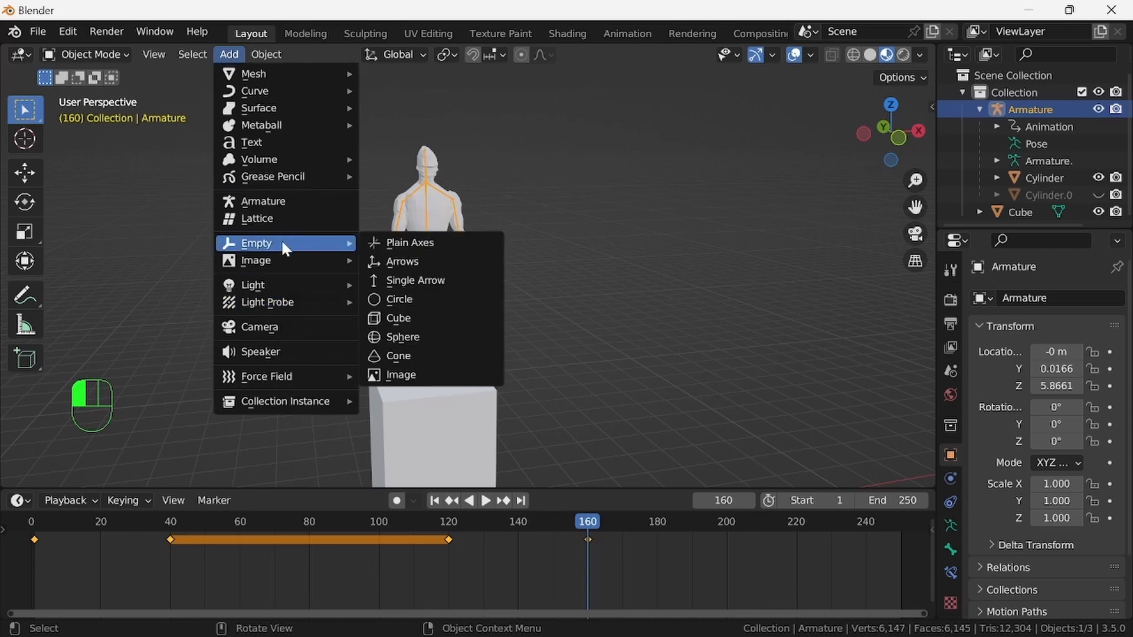
{"action": "left_click", "coordinate": [407, 337]}
Raise the sphere empty about 6.14 m along global Z to the character's waist
{"action": "scroll", "coordinate": [540, 328], "scroll_direction": "down", "scroll_amount": 5}
{"action": "key", "text": "g"}
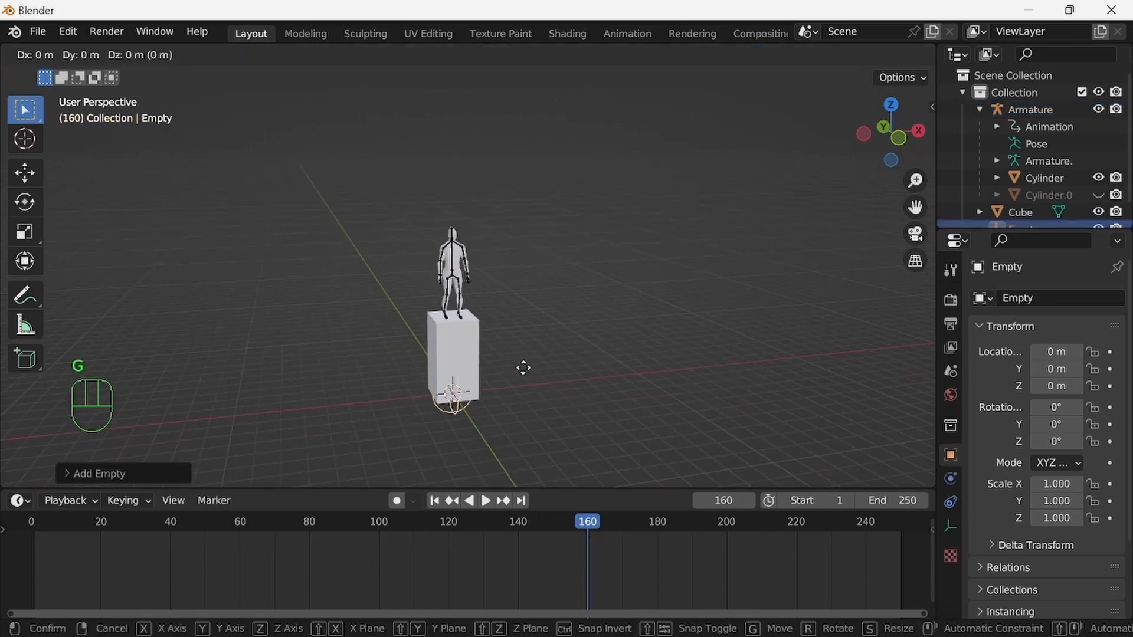
{"action": "key", "text": "z"}
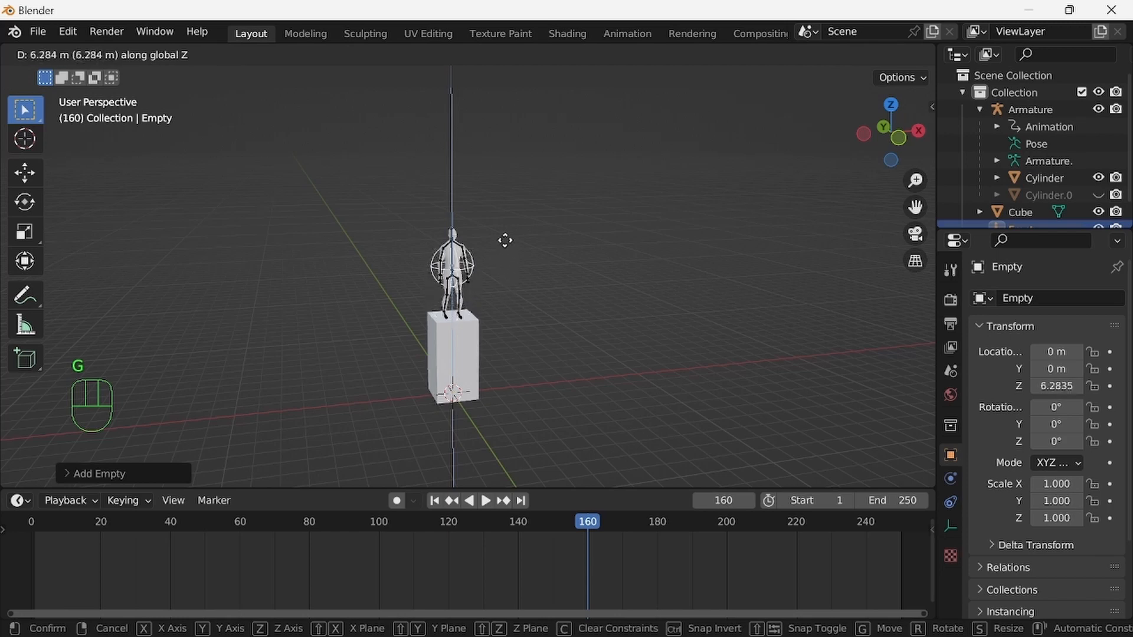
{"action": "left_click", "coordinate": [505, 244]}
{"action": "scroll", "coordinate": [544, 281], "scroll_direction": "up", "scroll_amount": 8}
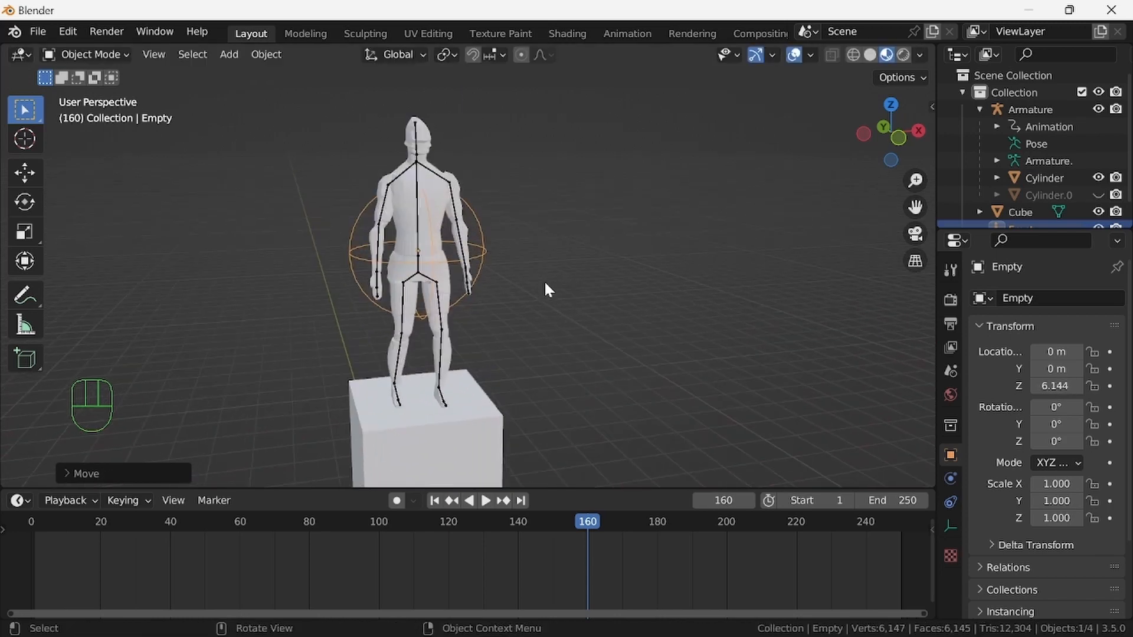
{"action": "scroll", "coordinate": [543, 280], "scroll_direction": "down", "scroll_amount": 3}
{"action": "middle_click_drag", "start_coordinate": [542, 279], "coordinate": [531, 259]}
{"action": "middle_click_drag", "start_coordinate": [704, 307], "coordinate": [515, 303]}
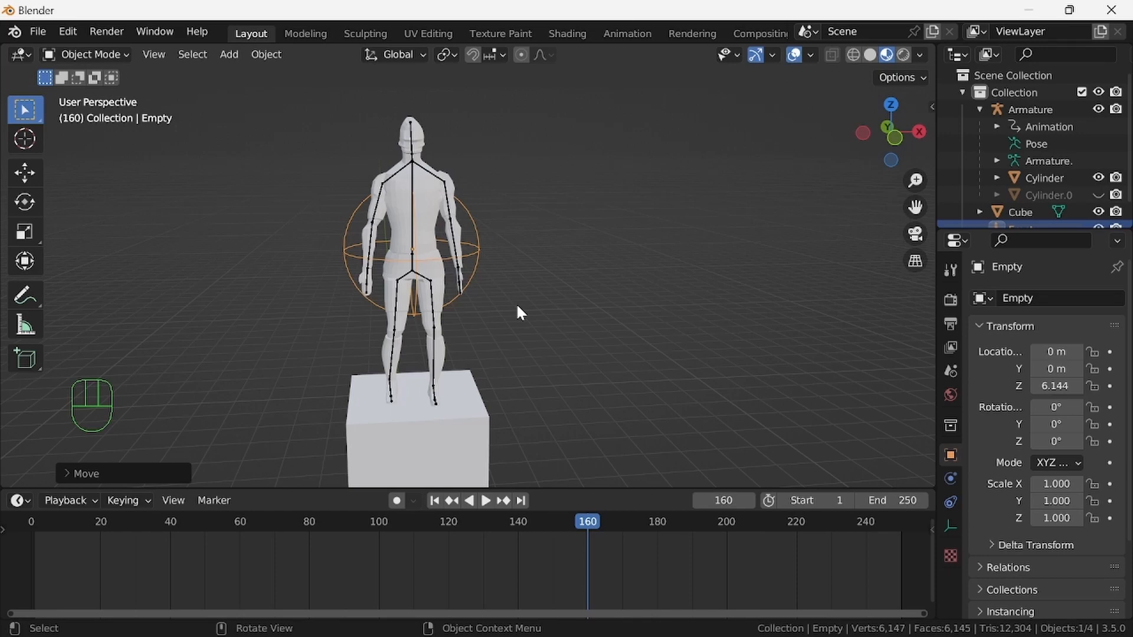
Parent the armature to the sphere empty using the Object parenting option
{"action": "left_click", "coordinate": [430, 176]}
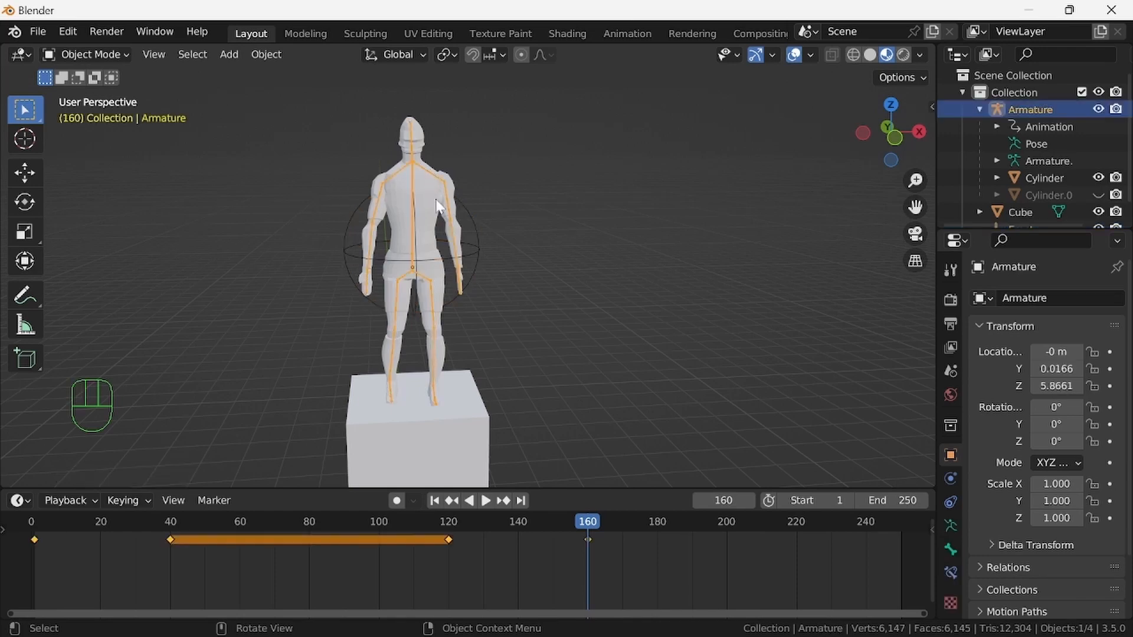
{"action": "left_click", "coordinate": [475, 258], "text": "shift"}
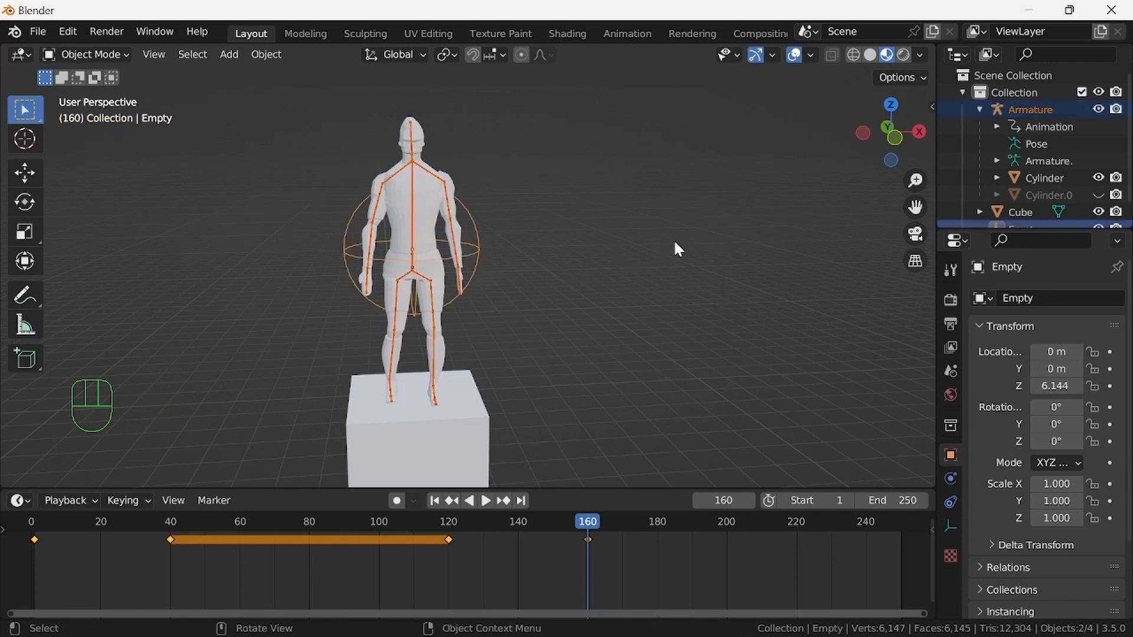
{"action": "key", "text": "ctrl+p"}
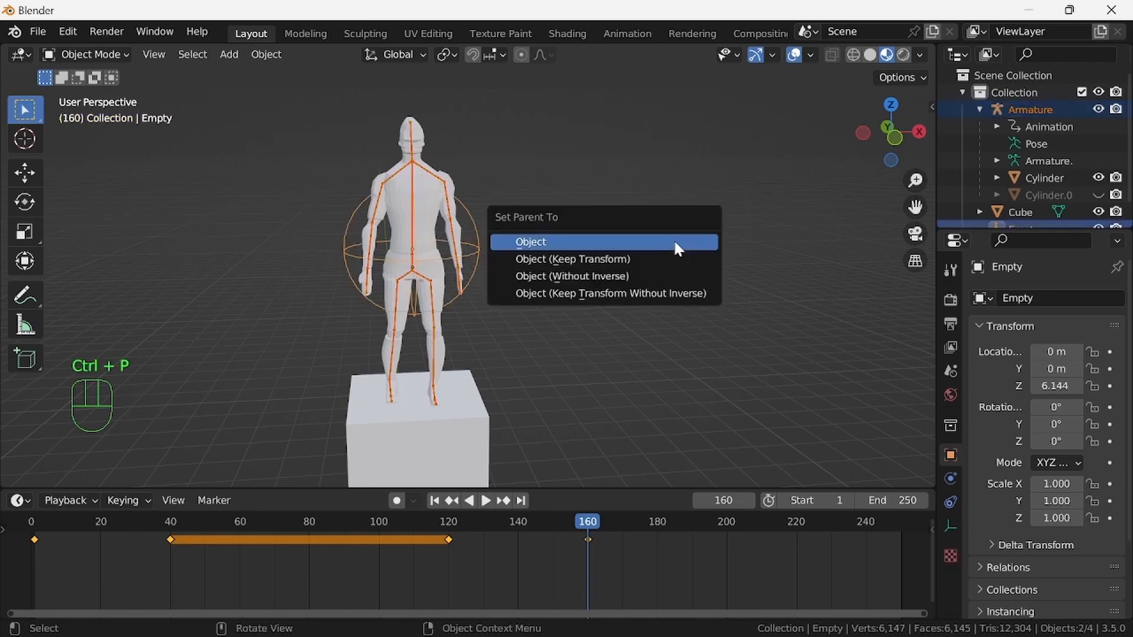
{"action": "left_click", "coordinate": [673, 239]}
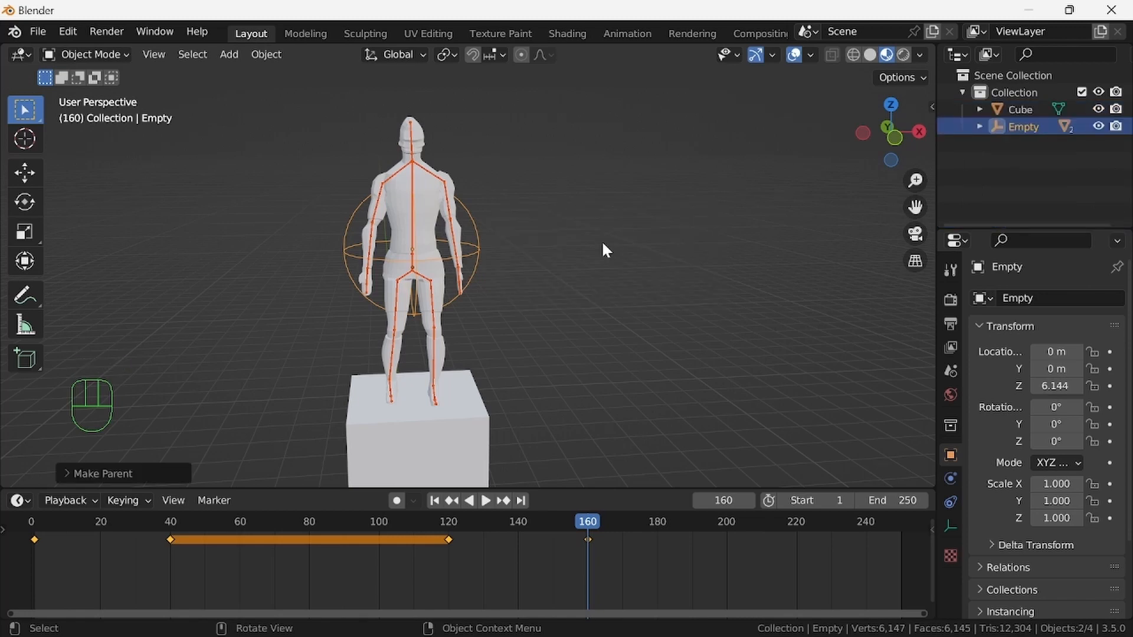
Select only the sphere empty and check the parenting with a trial move, cancelling the move
{"action": "left_click", "coordinate": [584, 265]}
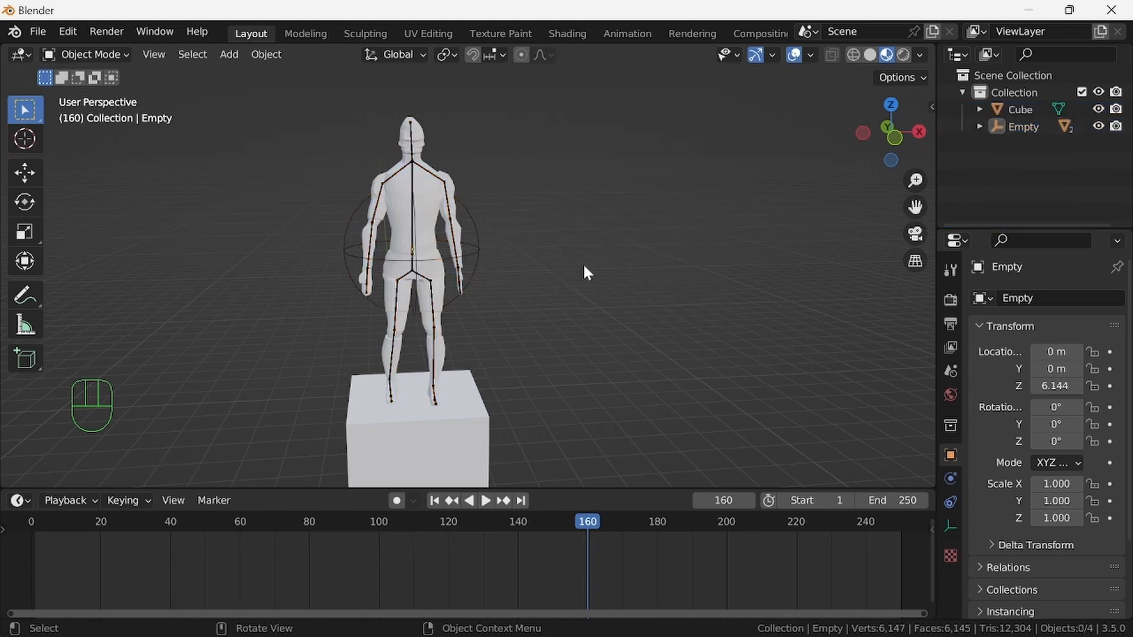
{"action": "left_click", "coordinate": [473, 253]}
{"action": "key", "text": "g"}
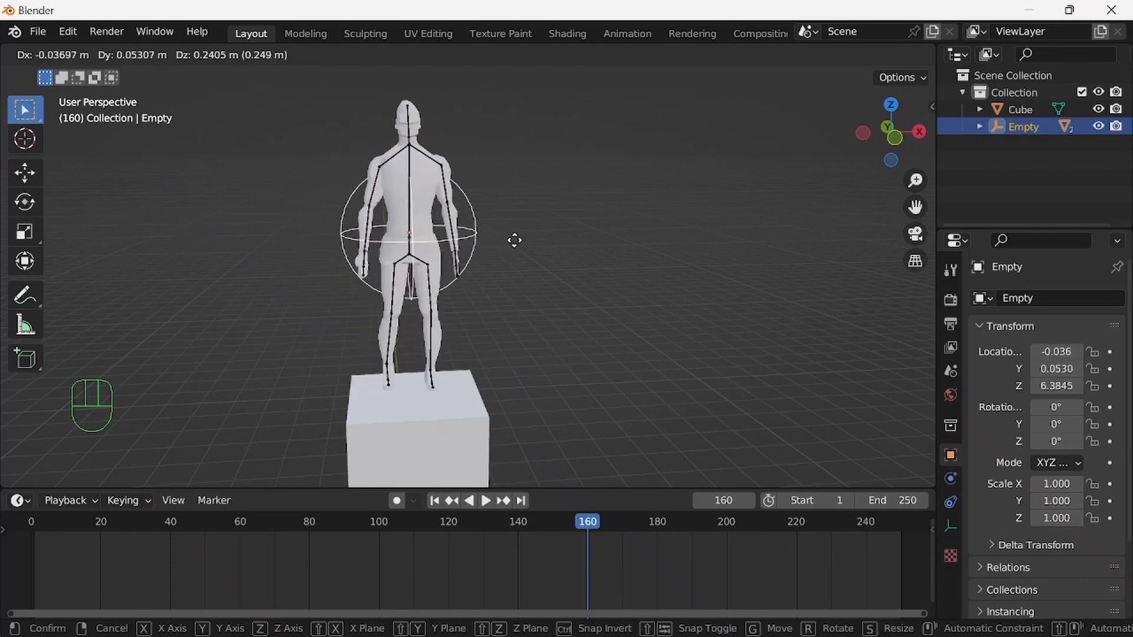
{"action": "right_click", "coordinate": [559, 277]}
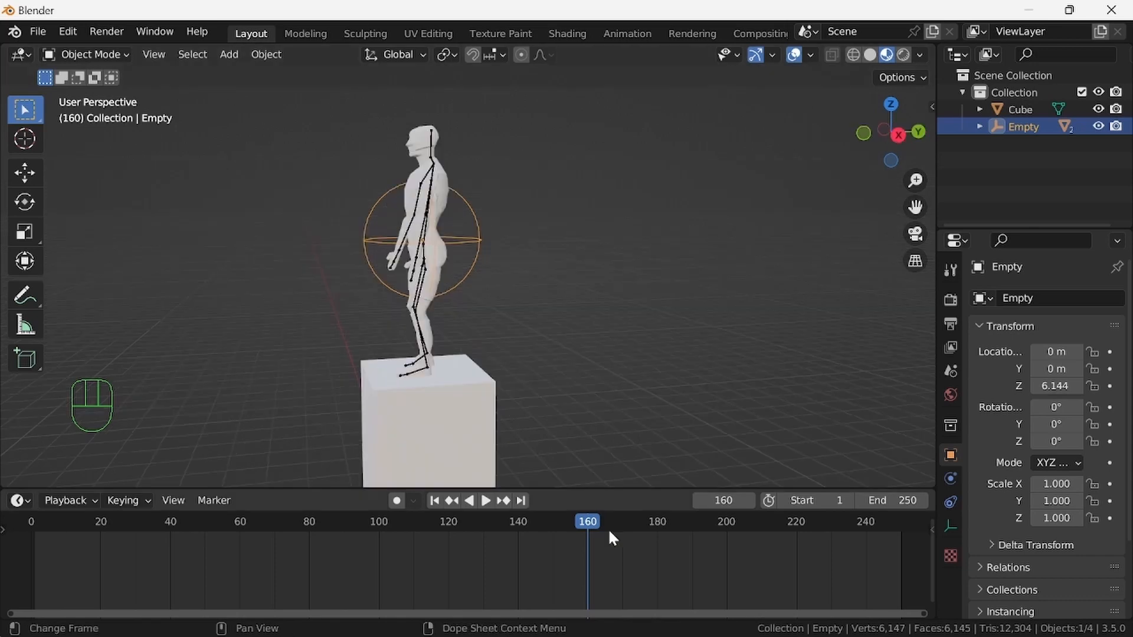
Keyframe the sphere empty's location, rotation and scale at frame 1
{"action": "left_click_drag", "start_coordinate": [587, 524], "coordinate": [36, 571]}
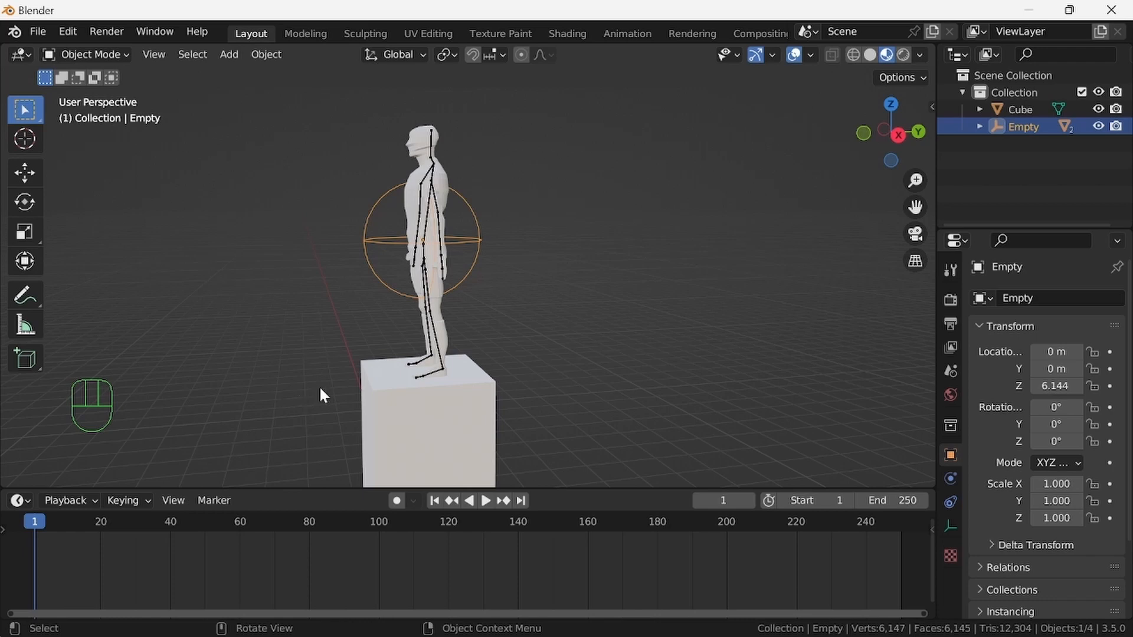
{"action": "key", "text": "i"}
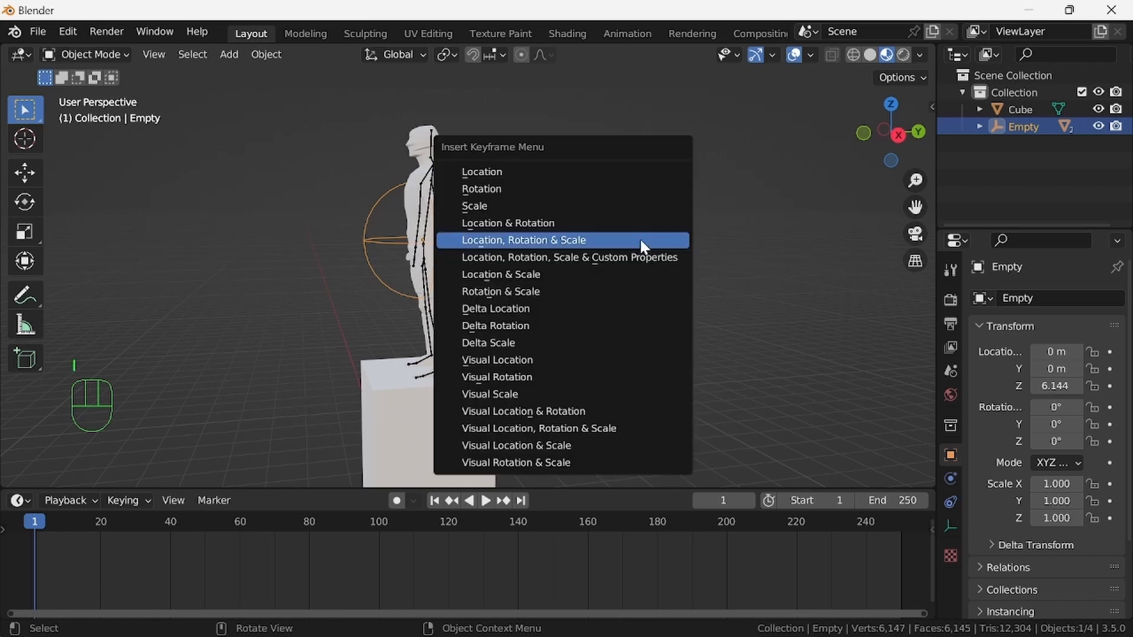
{"action": "left_click", "coordinate": [642, 243]}
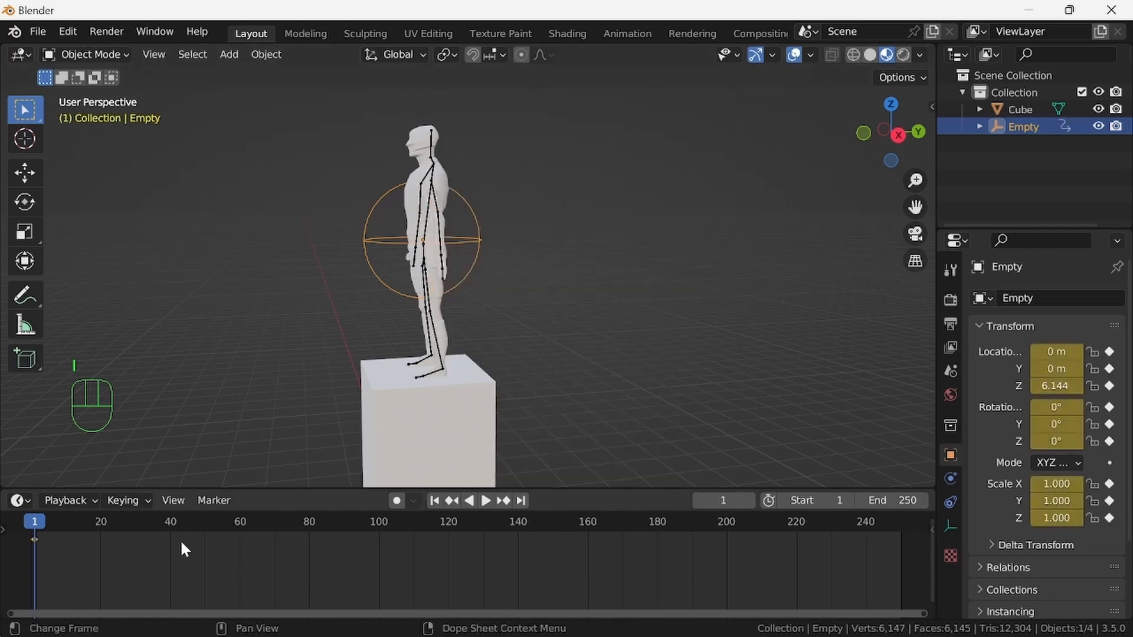
Keyframe the empty at -90° X rotation on frame 40, and rotated a further -180° about global X on frame 120
{"action": "left_click", "coordinate": [166, 525]}
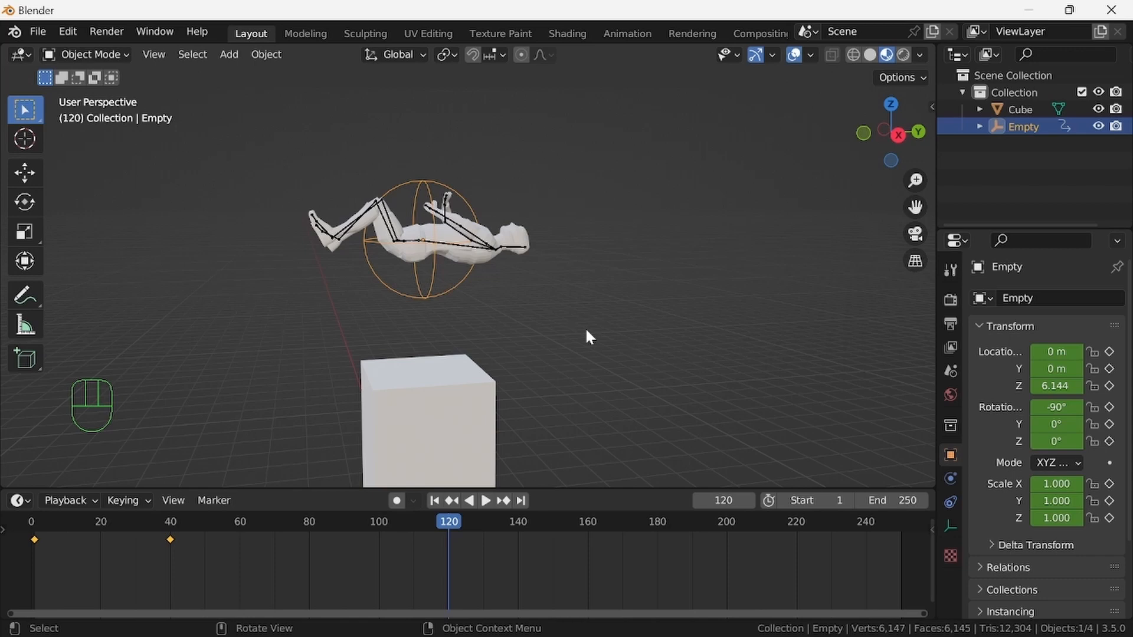
{"action": "type", "text": "rx-180"}
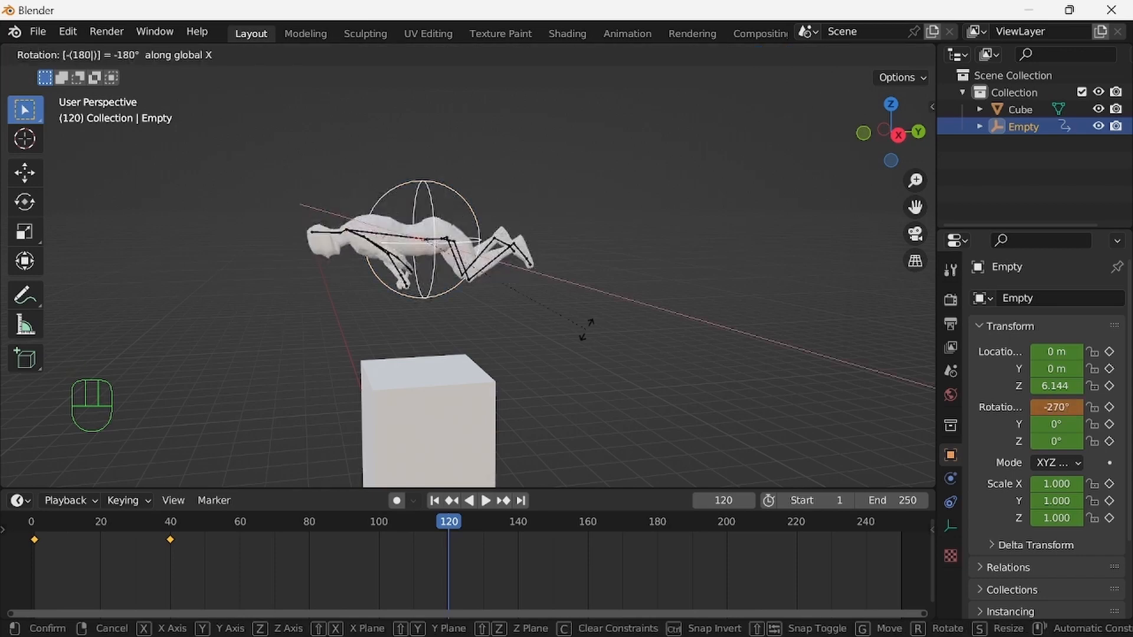
{"action": "key", "text": "Return"}
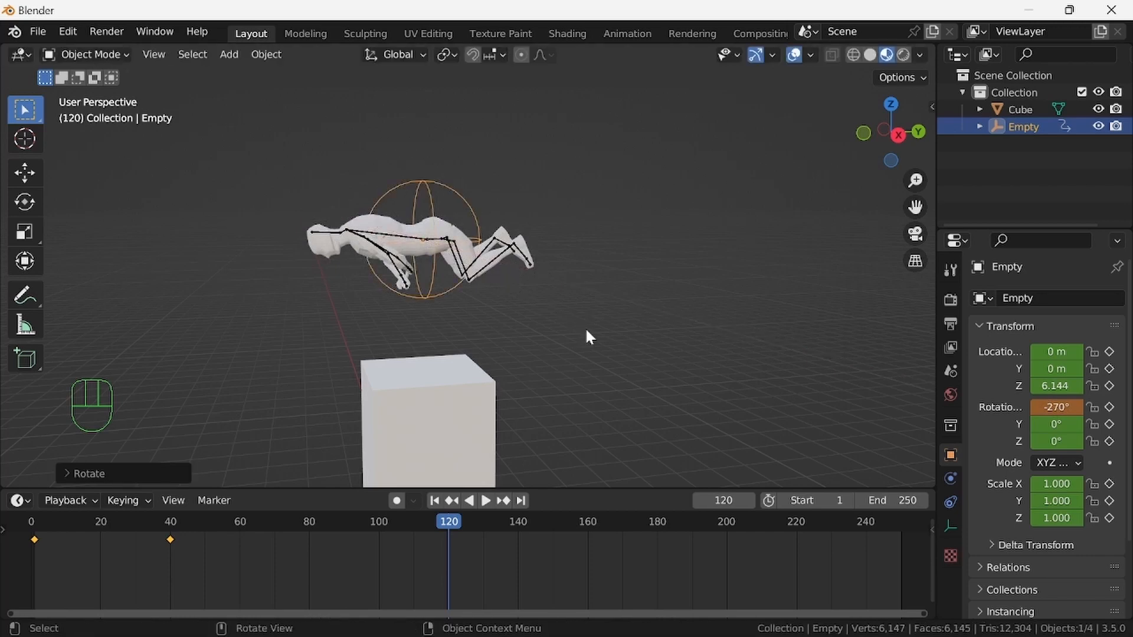
{"action": "key", "text": "i"}
{"action": "left_click", "coordinate": [587, 331]}
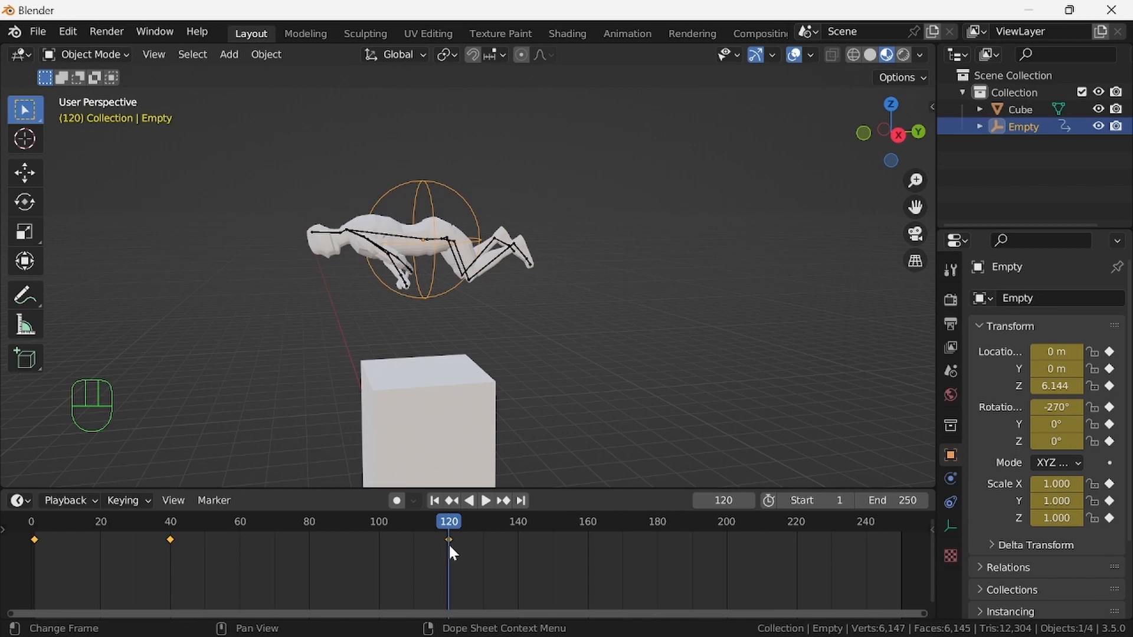
Rotate the empty another -90° about global X at frame 160 and keyframe its location, rotation and scale
{"action": "left_click_drag", "start_coordinate": [449, 546], "coordinate": [587, 533]}
{"action": "key", "text": "r"}
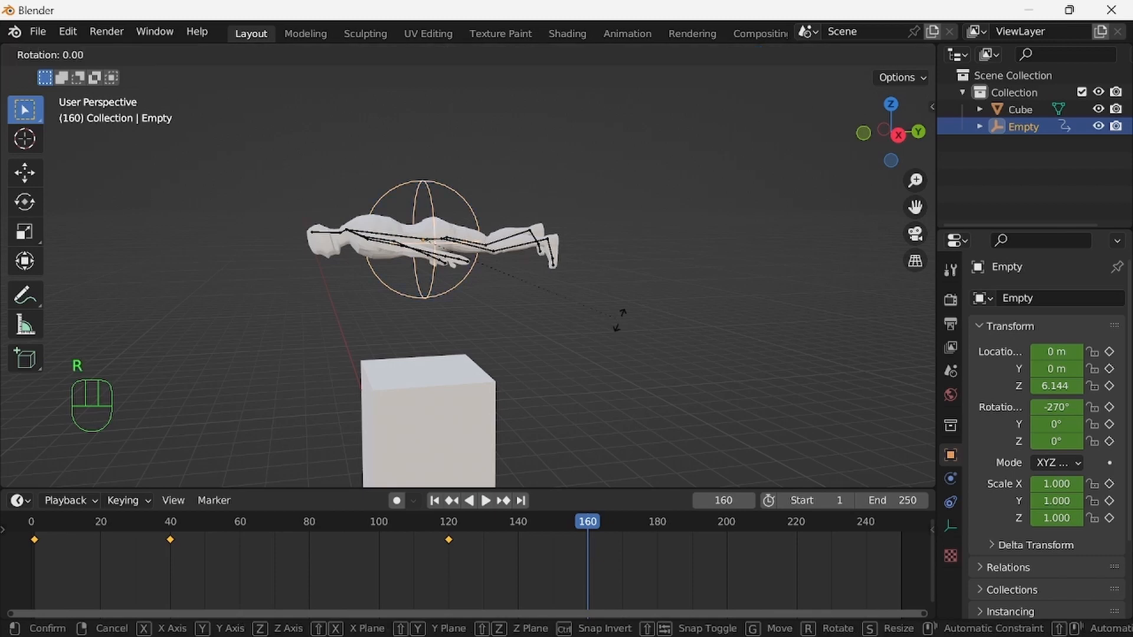
{"action": "type", "text": "x"}
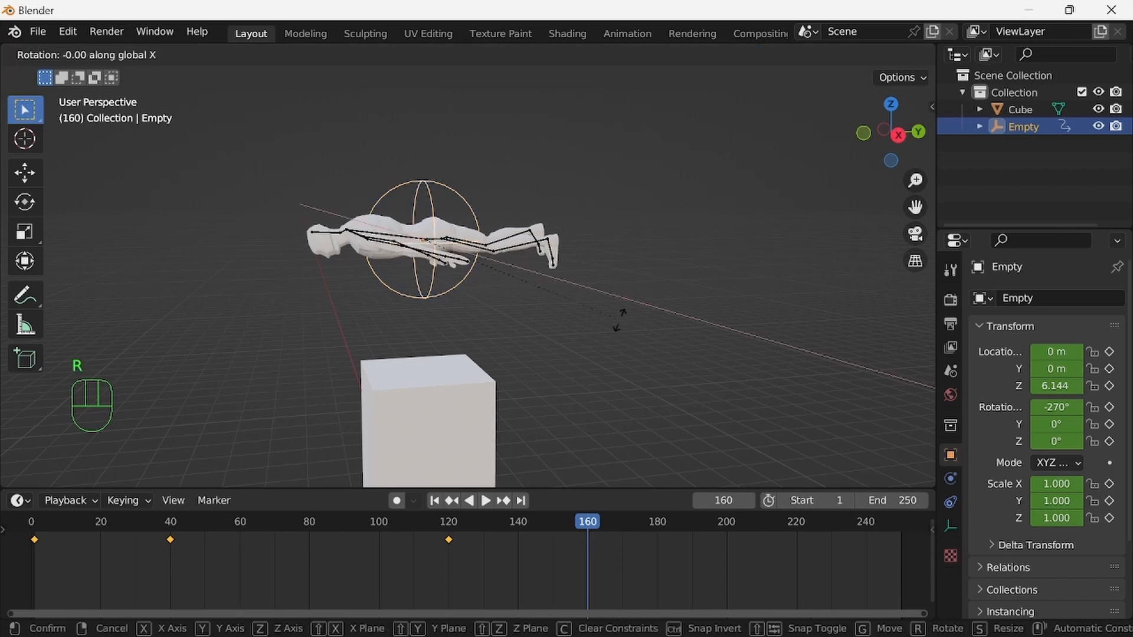
{"action": "type", "text": "-90"}
{"action": "key", "text": "Return"}
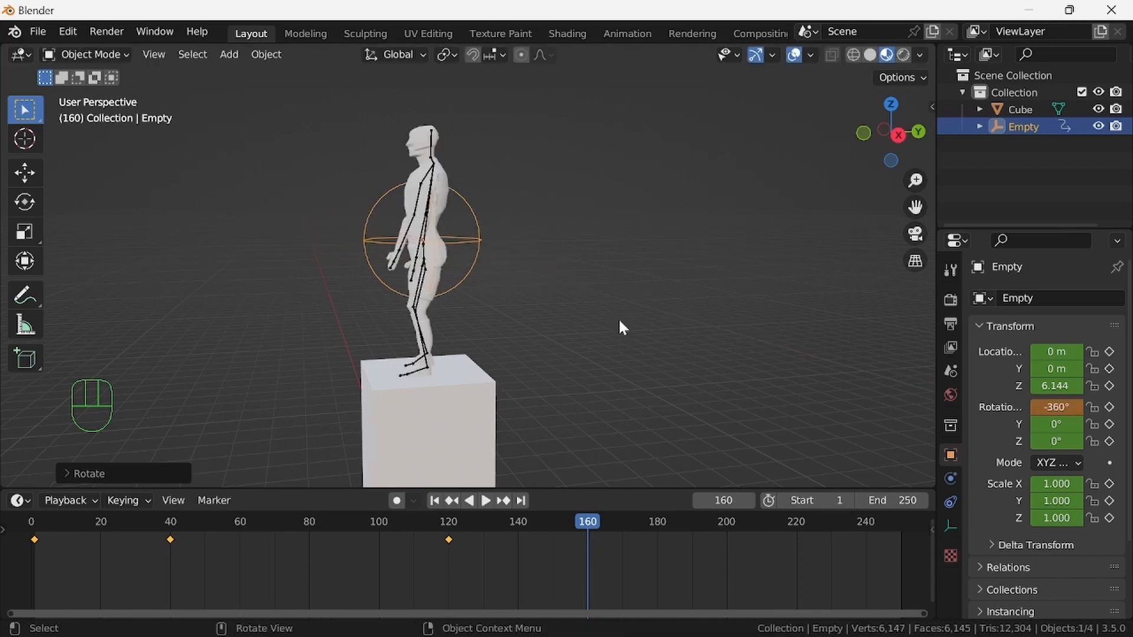
{"action": "key", "text": "i"}
{"action": "left_click", "coordinate": [621, 321]}
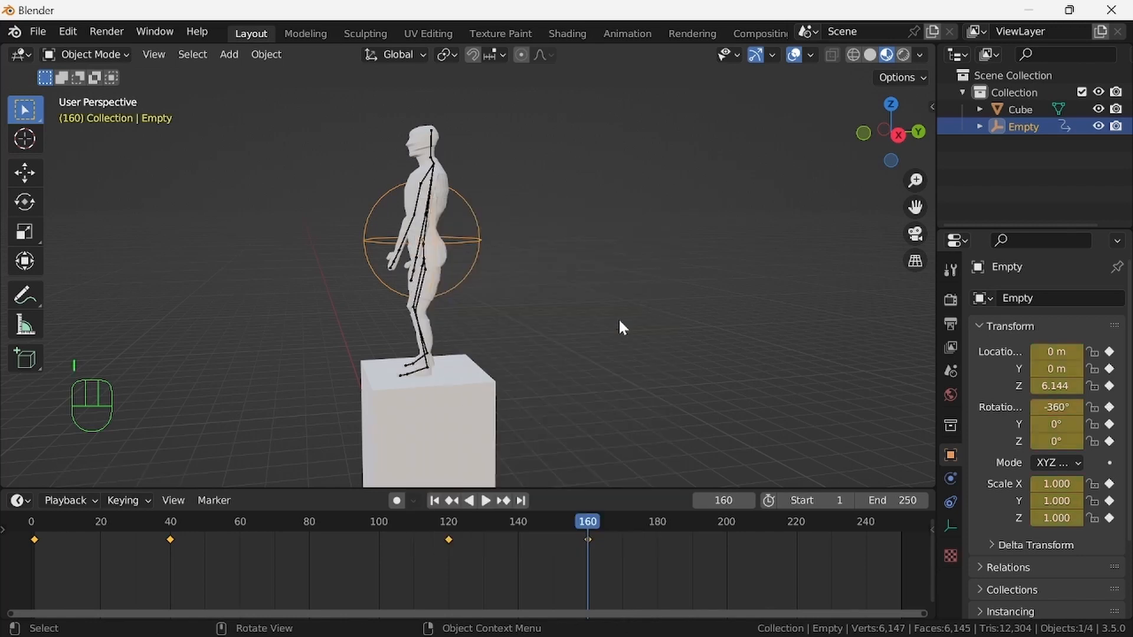
Scrub the early frames of the flip back to frame 1 and set the transform orientation to Local
{"action": "left_click_drag", "start_coordinate": [34, 558], "coordinate": [34, 593]}
{"action": "left_click_drag", "start_coordinate": [183, 589], "coordinate": [34, 584]}
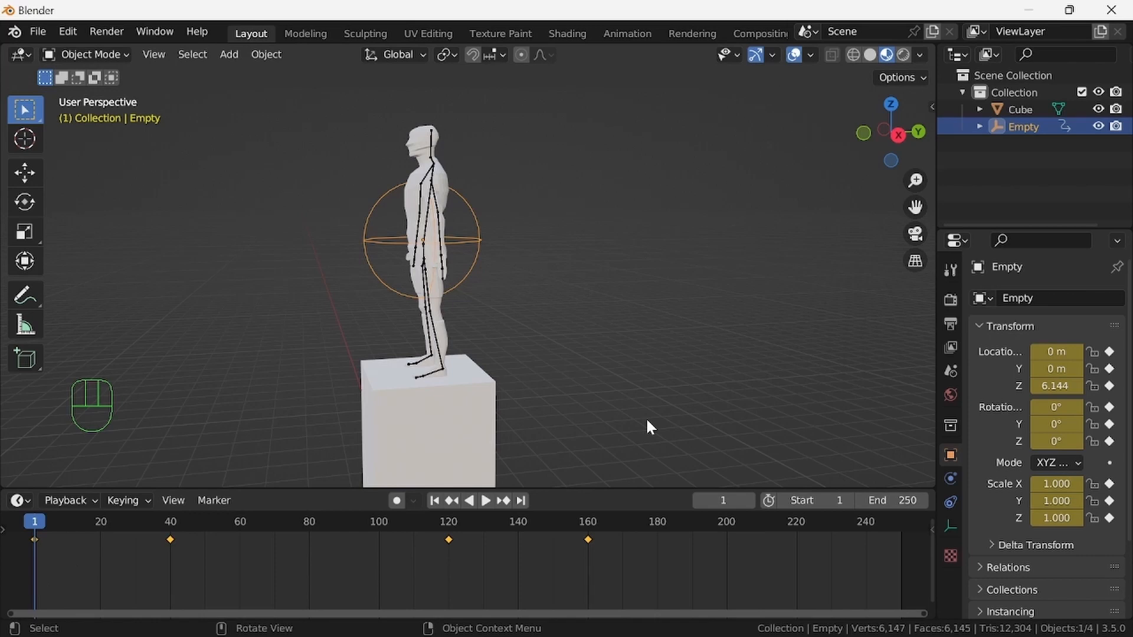
{"action": "left_click", "coordinate": [406, 51]}
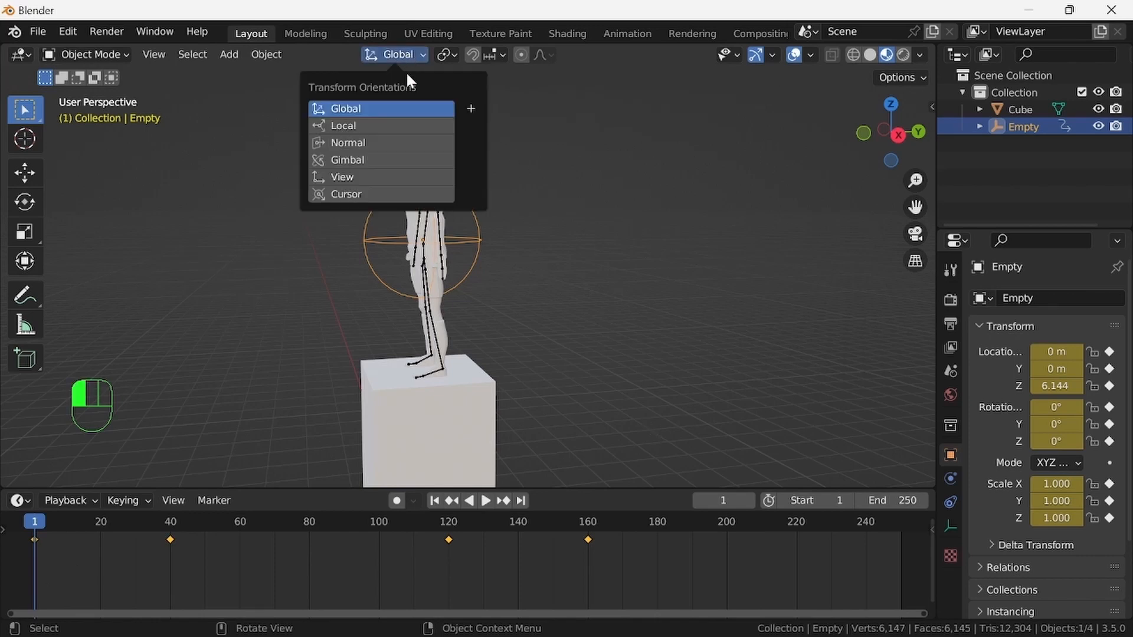
{"action": "left_click", "coordinate": [400, 123]}
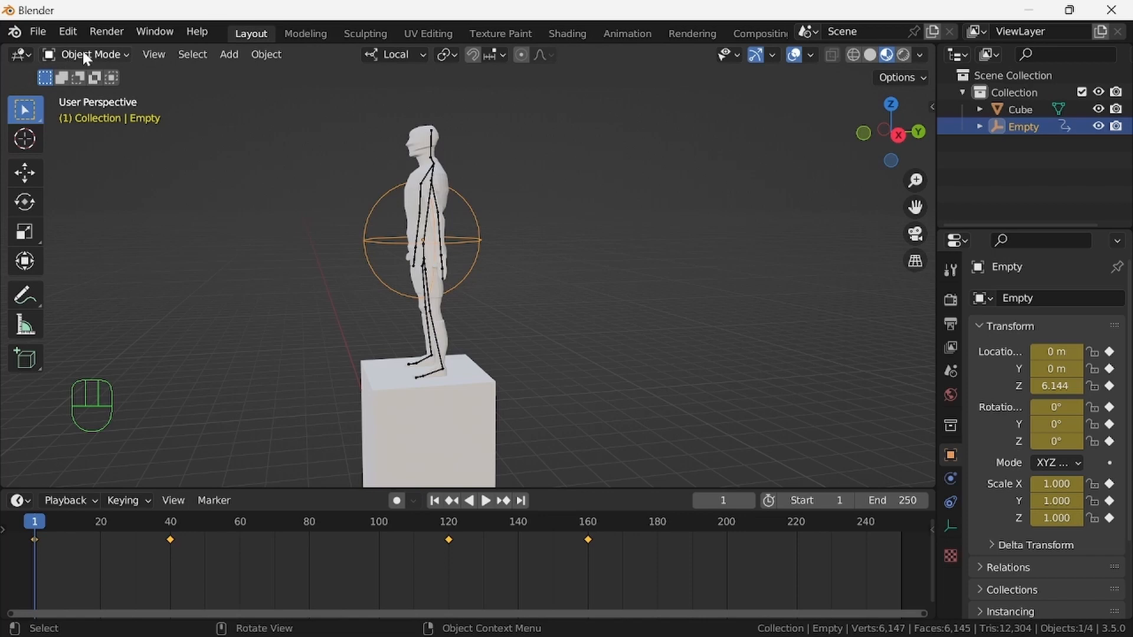
Select the armature and keyframe its location, rotation and scale at frame 1
{"action": "left_click", "coordinate": [452, 180]}
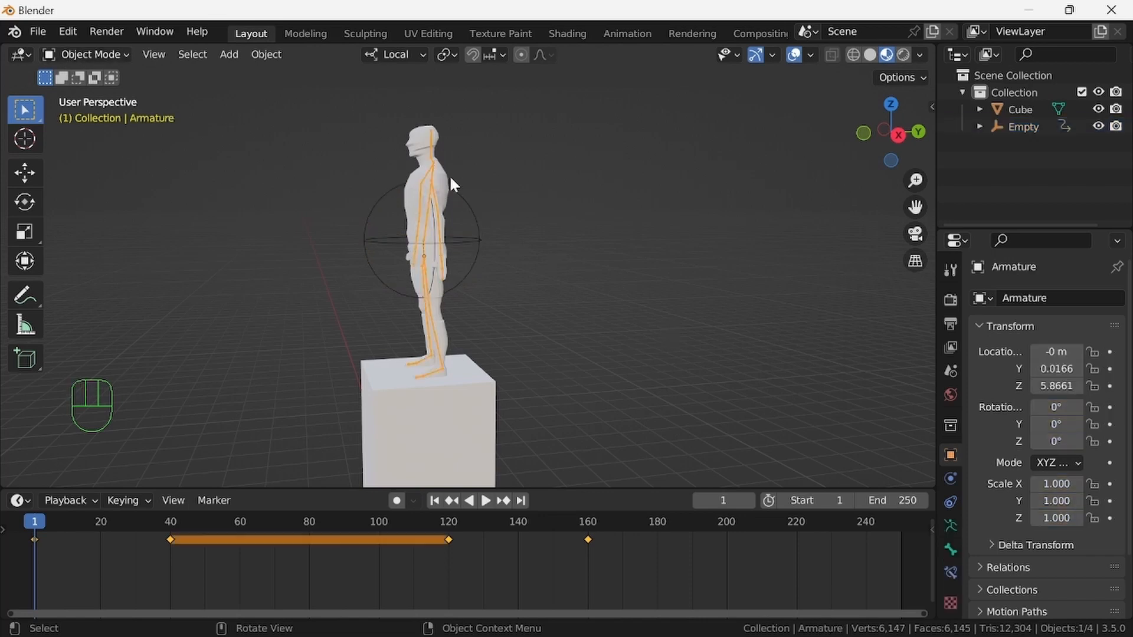
{"action": "key", "text": "i"}
{"action": "left_click", "coordinate": [697, 273]}
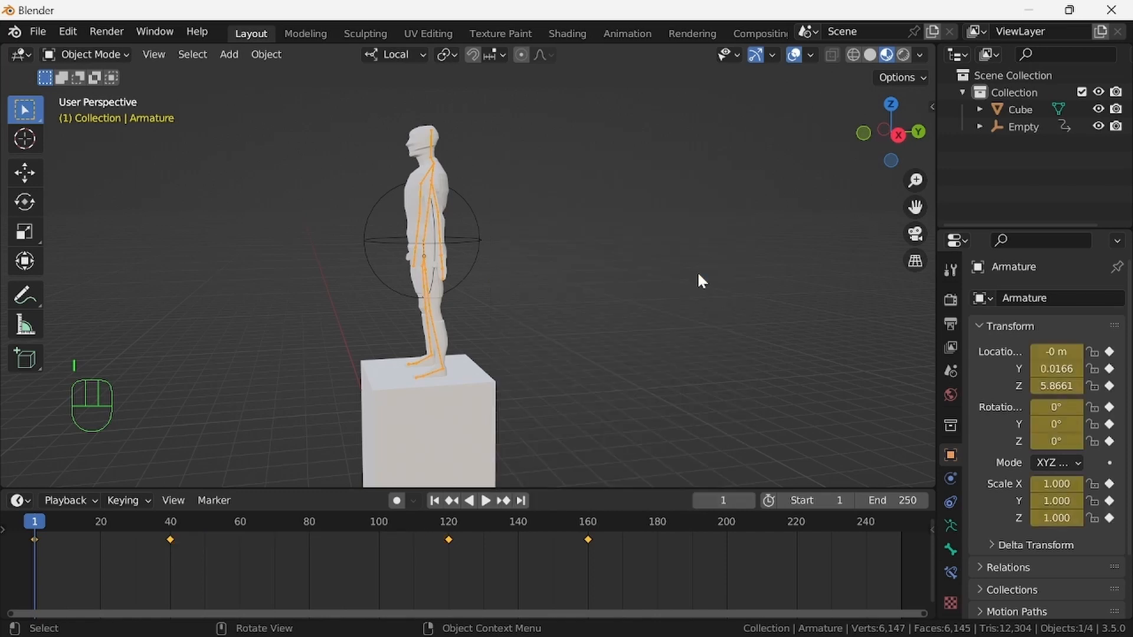
Rotate the armature 90° about its local Z axis at frame 40 and keyframe its location, rotation and scale
{"action": "left_click_drag", "start_coordinate": [39, 527], "coordinate": [171, 552]}
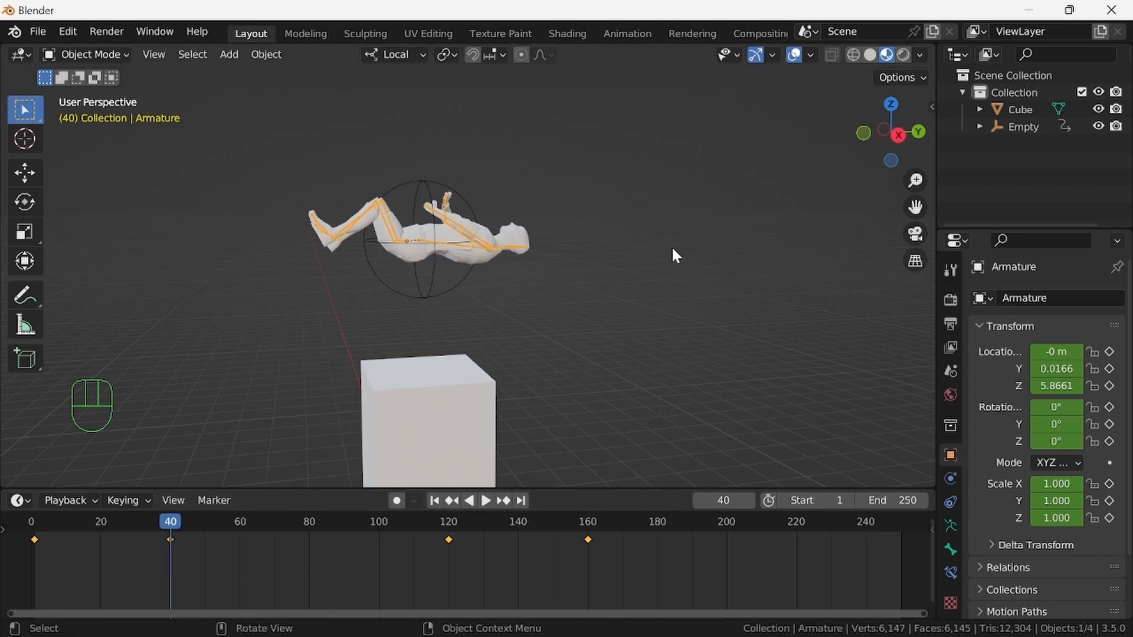
{"action": "key", "text": "r"}
{"action": "type", "text": "z"}
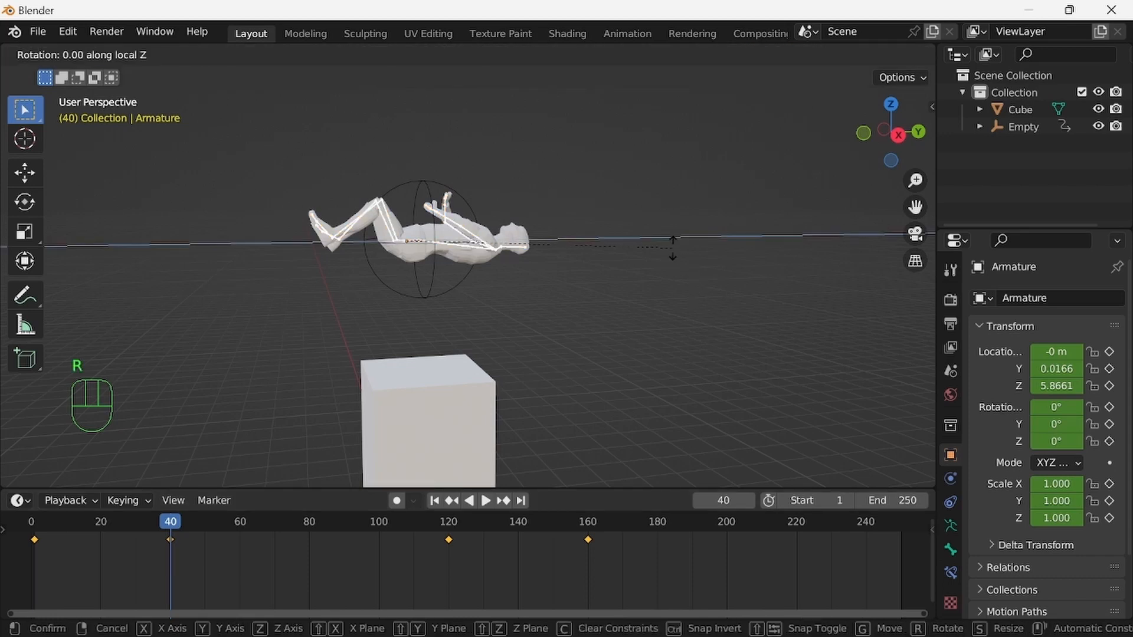
{"action": "type", "text": "90"}
{"action": "key", "text": "Return"}
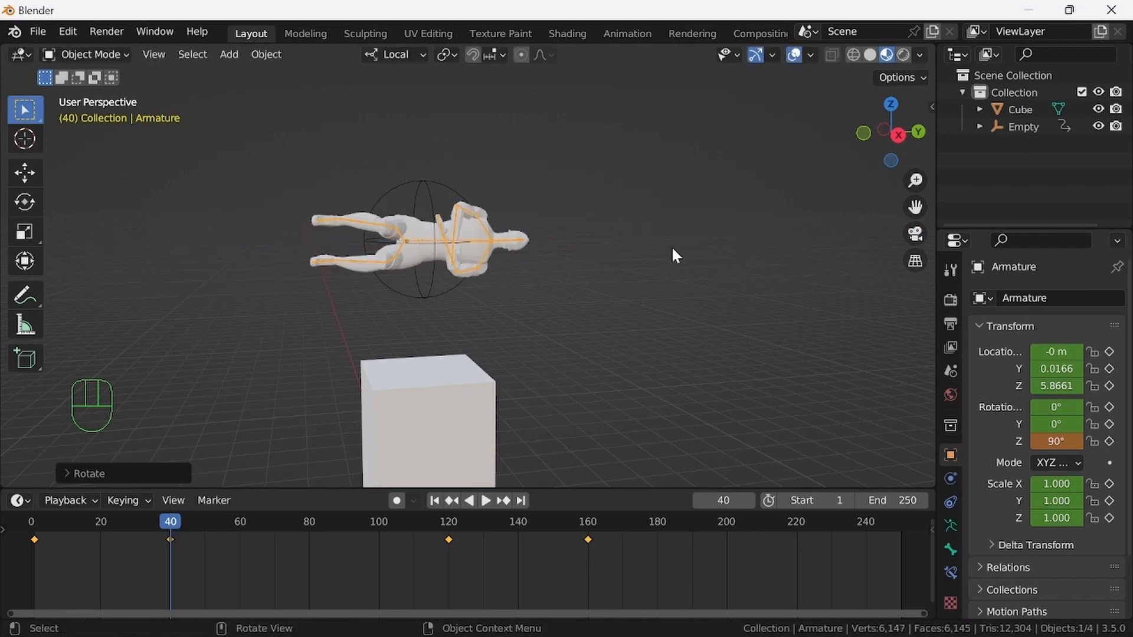
{"action": "key", "text": "i"}
{"action": "left_click", "coordinate": [676, 255]}
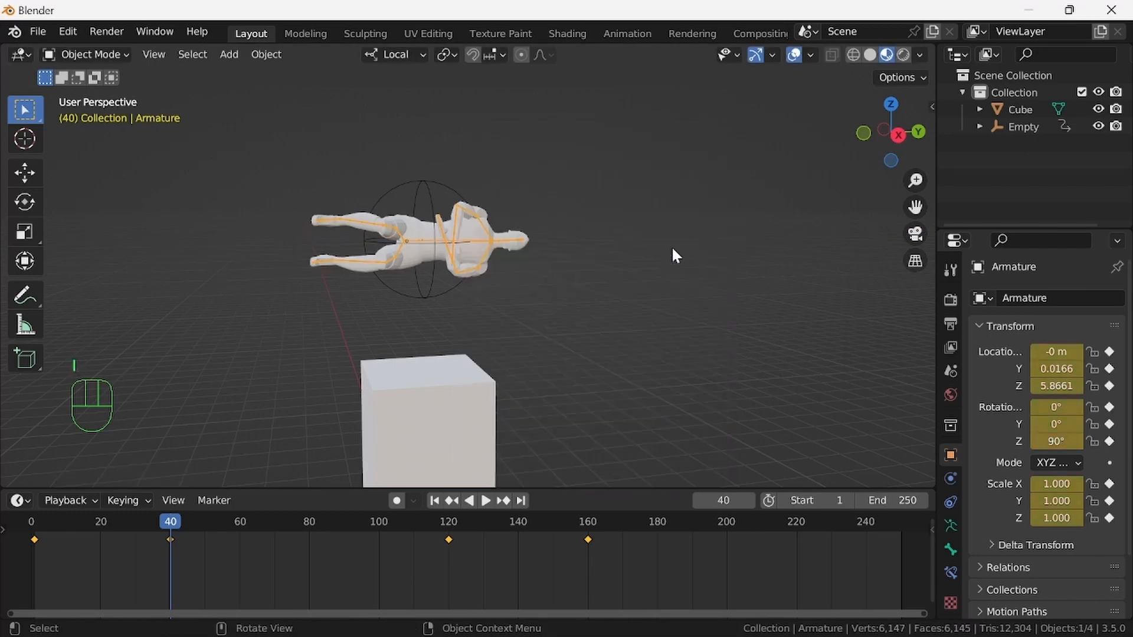
Rotate the armature a further 180° about its local Z axis at frame 120 and keyframe its location, rotation and scale
{"action": "left_click_drag", "start_coordinate": [169, 521], "coordinate": [33, 525]}
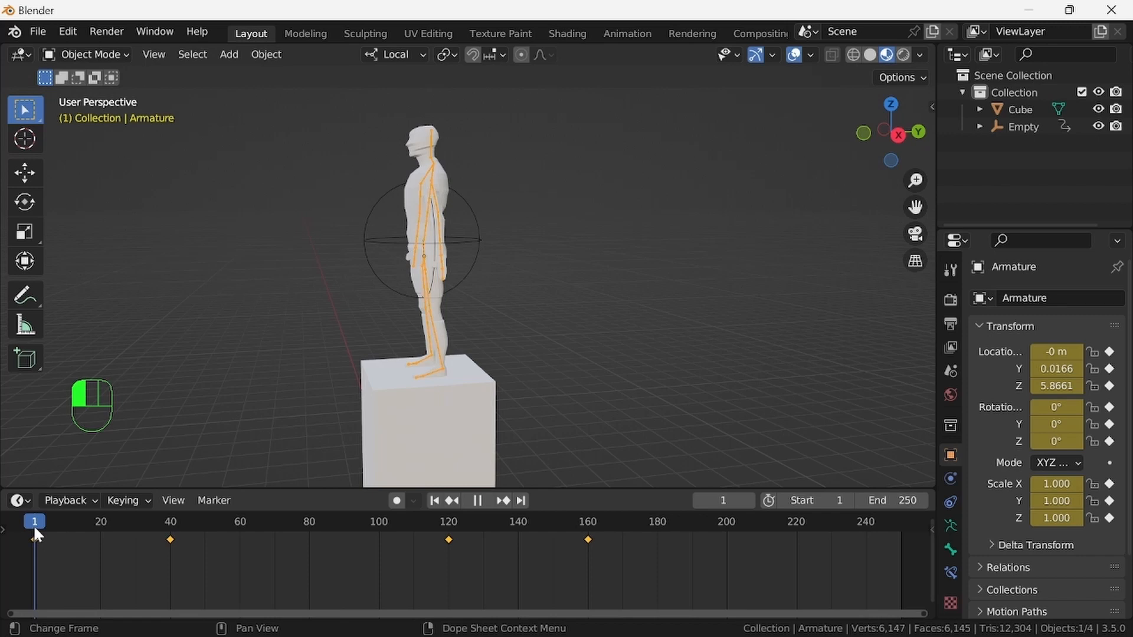
{"action": "left_click_drag", "start_coordinate": [33, 525], "coordinate": [449, 537]}
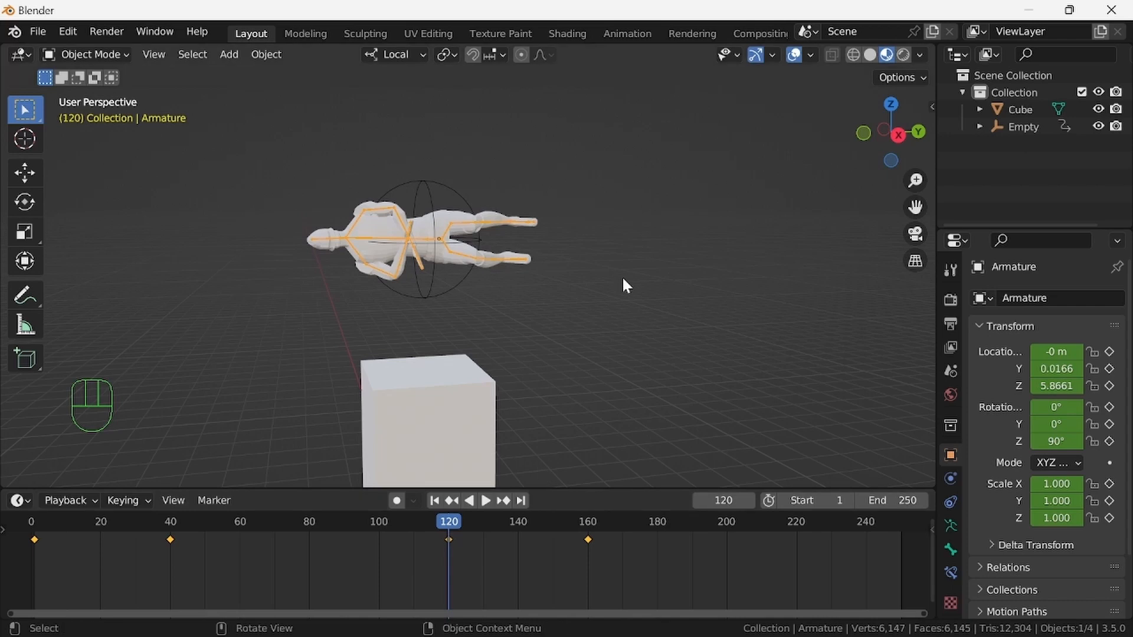
{"action": "key", "text": "r"}
{"action": "key", "text": "z"}
{"action": "key", "text": "z"}
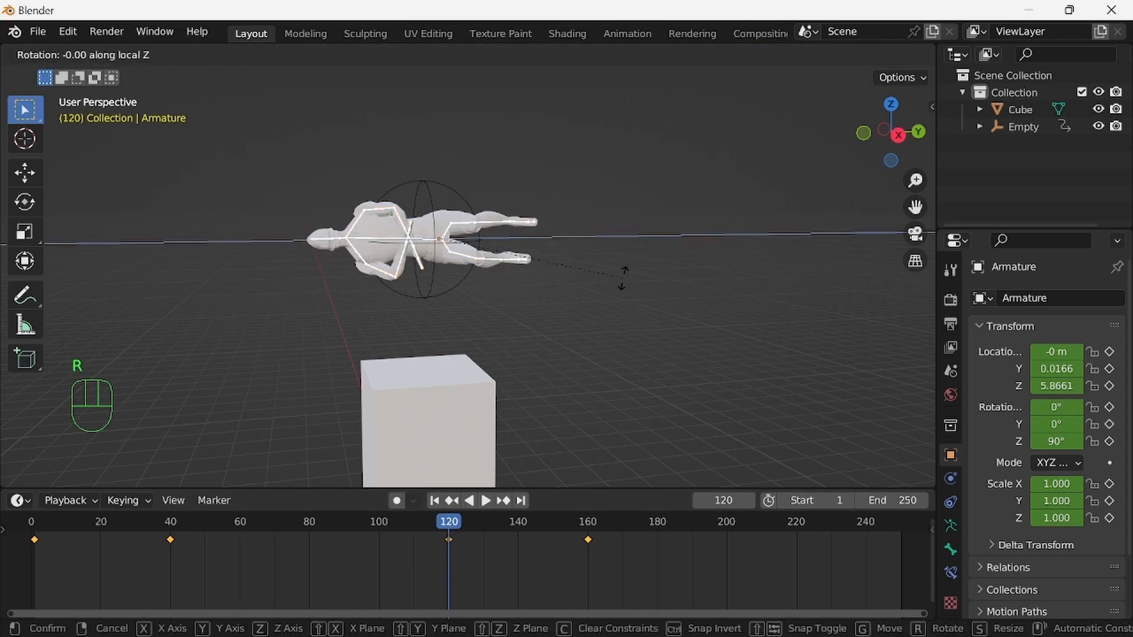
{"action": "type", "text": "1"}
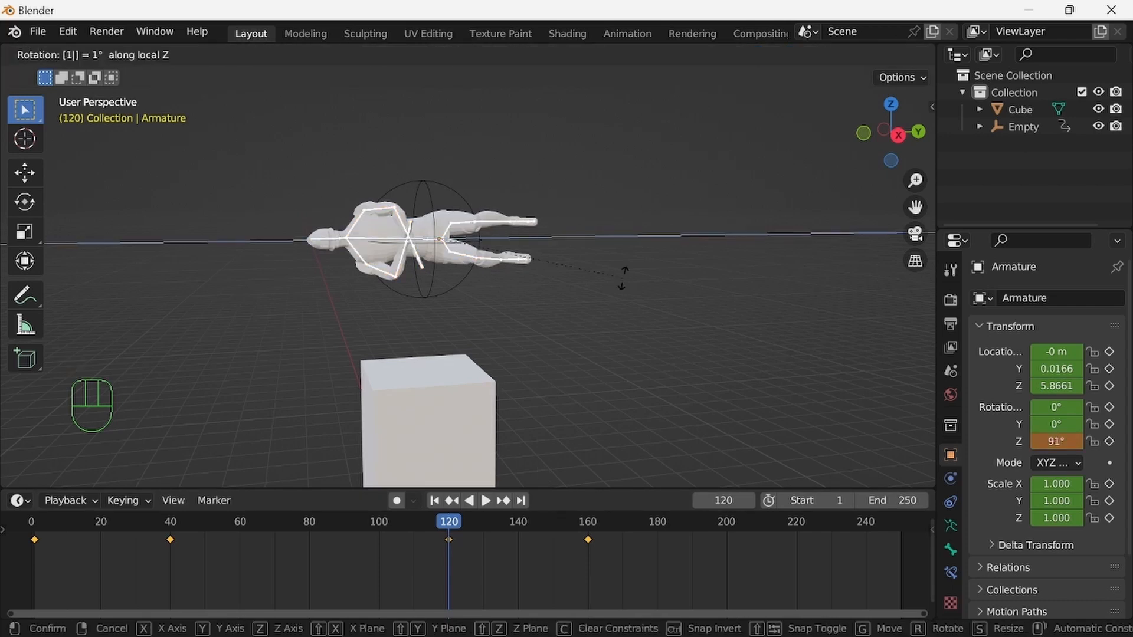
{"action": "type", "text": "80"}
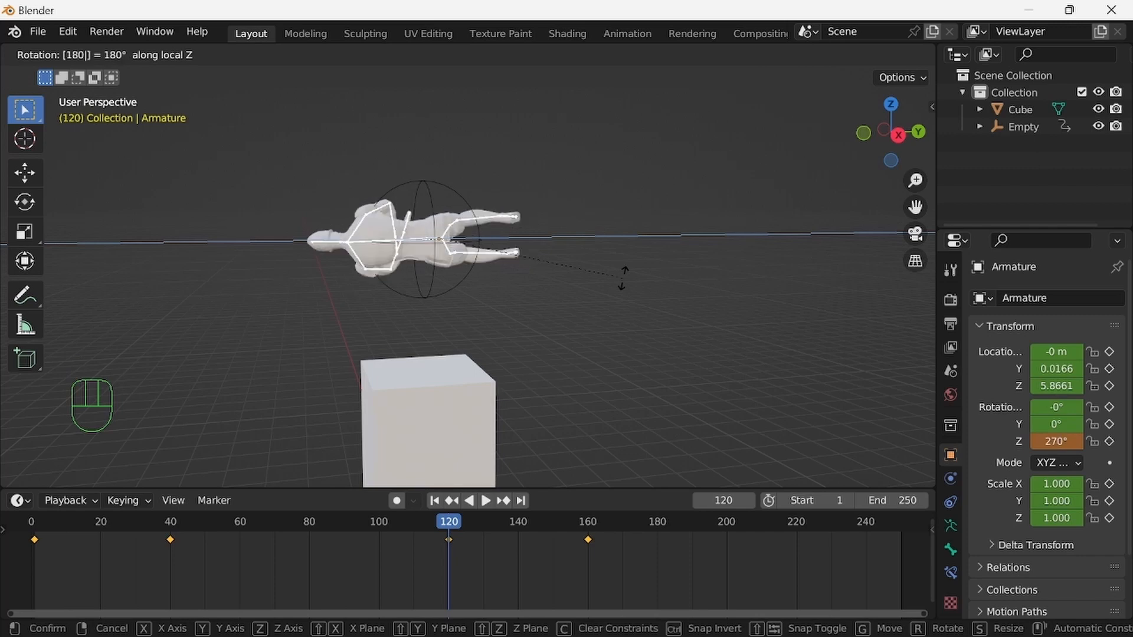
{"action": "key", "text": "Return"}
{"action": "key", "text": "i"}
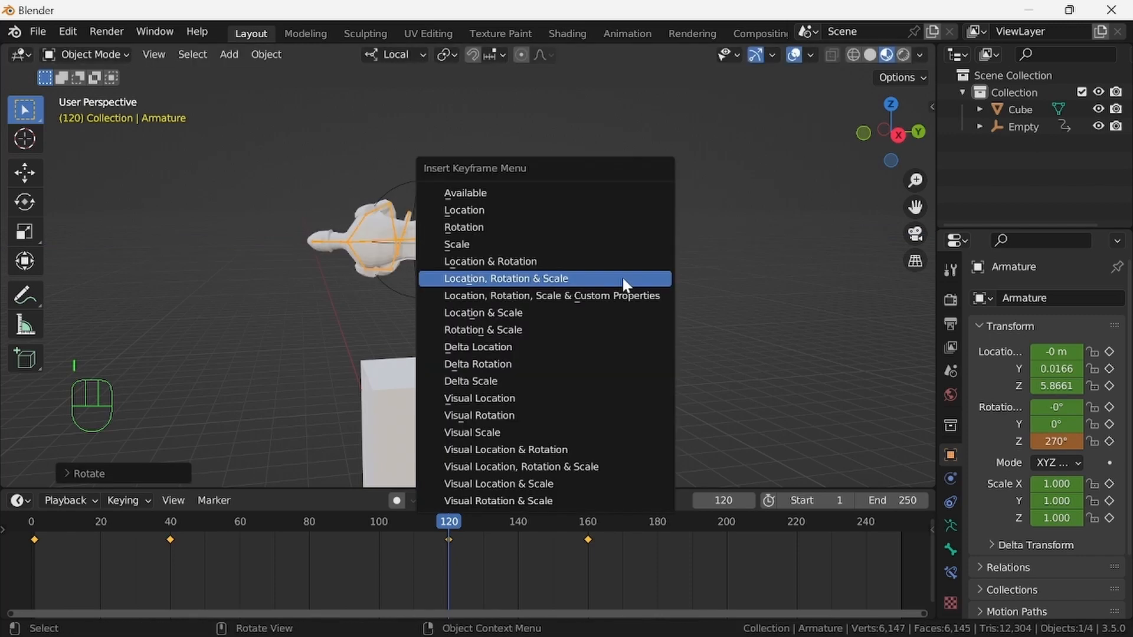
{"action": "left_click", "coordinate": [624, 281]}
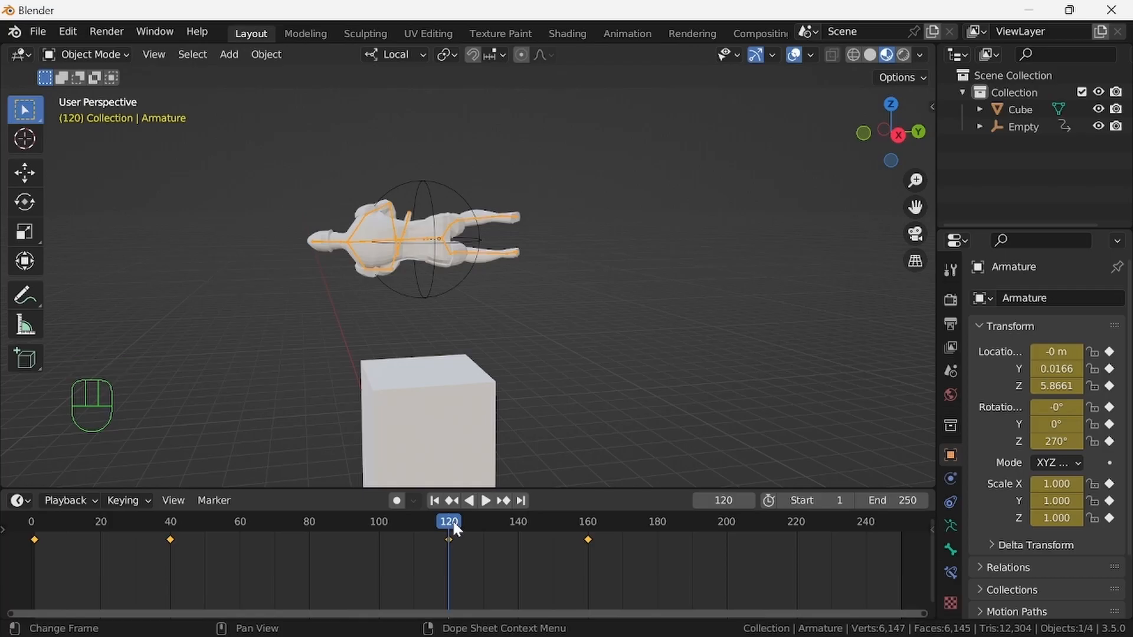
Rotate the armature a further 90° about its local Z axis at frame 160 and keyframe its location, rotation and scale
{"action": "left_click_drag", "start_coordinate": [452, 519], "coordinate": [587, 542]}
{"action": "key", "text": "r"}
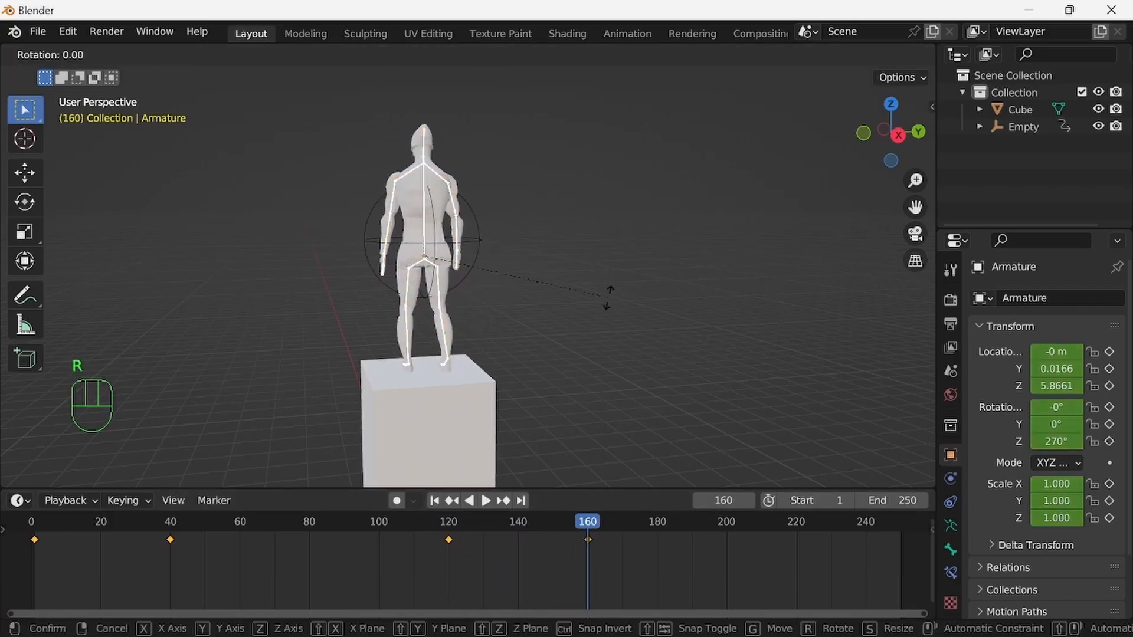
{"action": "type", "text": "z"}
{"action": "type", "text": "9"}
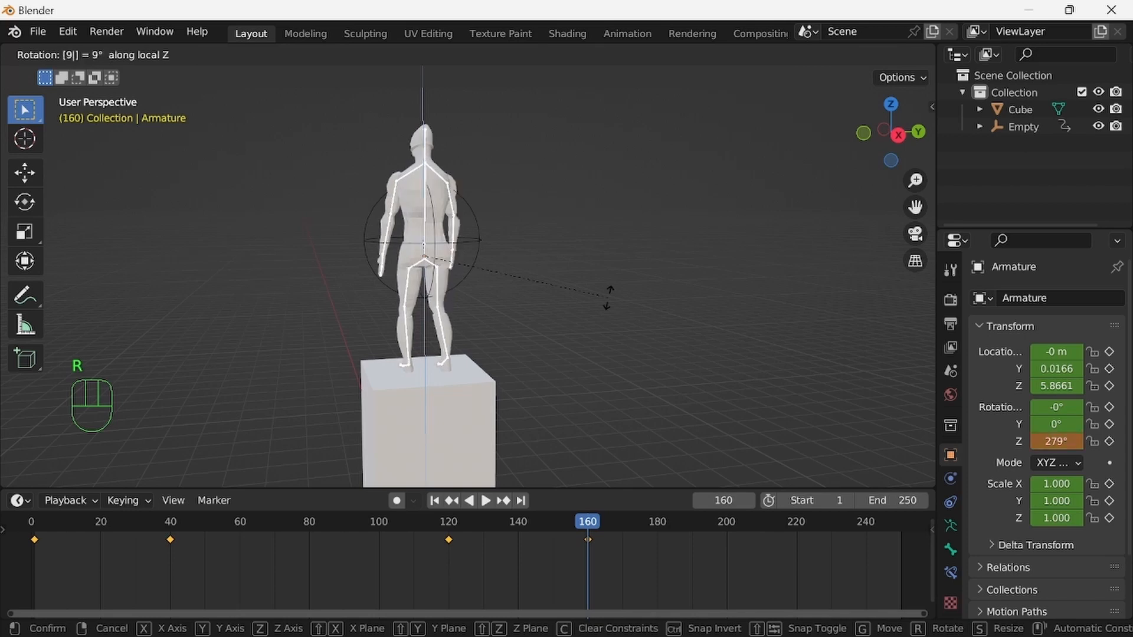
{"action": "type", "text": "0"}
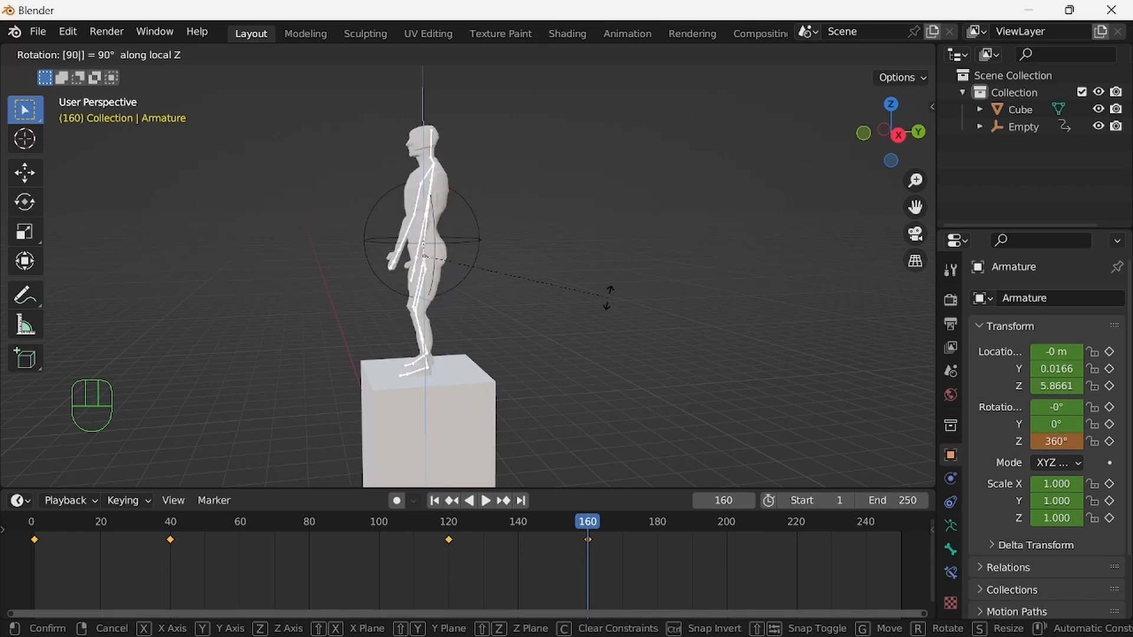
{"action": "key", "text": "Return"}
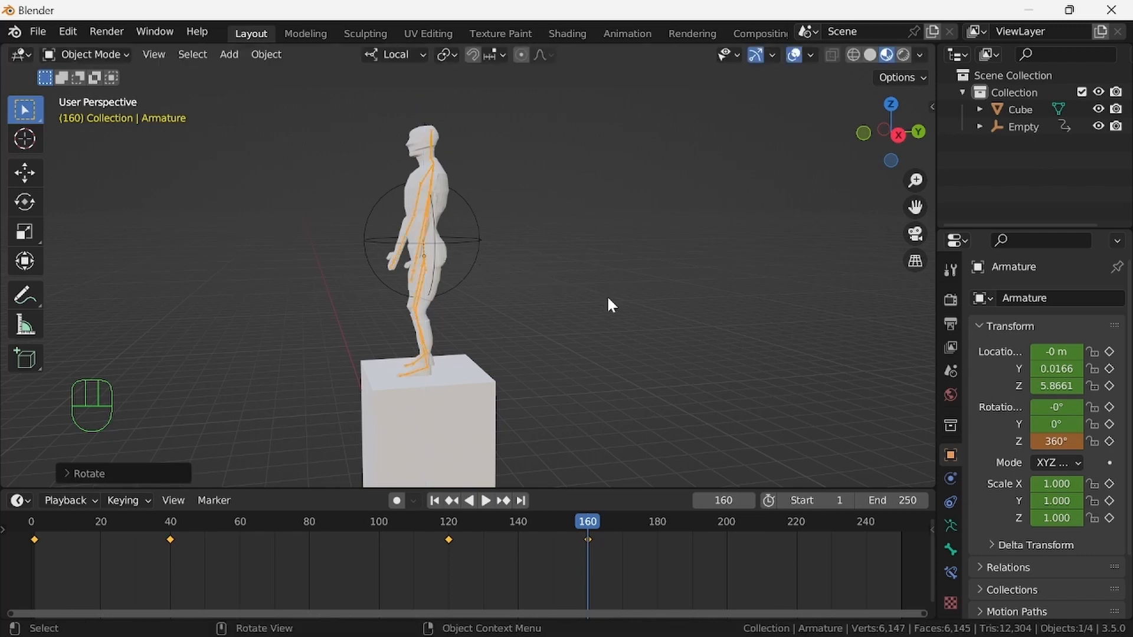
{"action": "key", "text": "i"}
{"action": "left_click", "coordinate": [607, 298]}
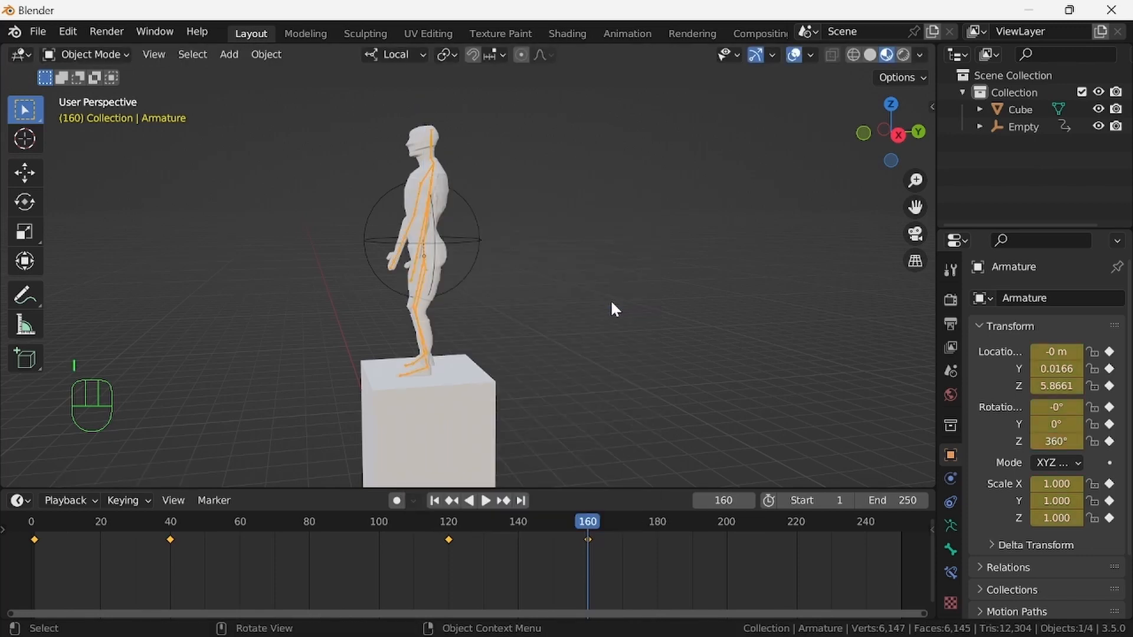
Go to frame 40, select the empty and remove its Z location keyframe
{"action": "left_click_drag", "start_coordinate": [589, 522], "coordinate": [587, 555]}
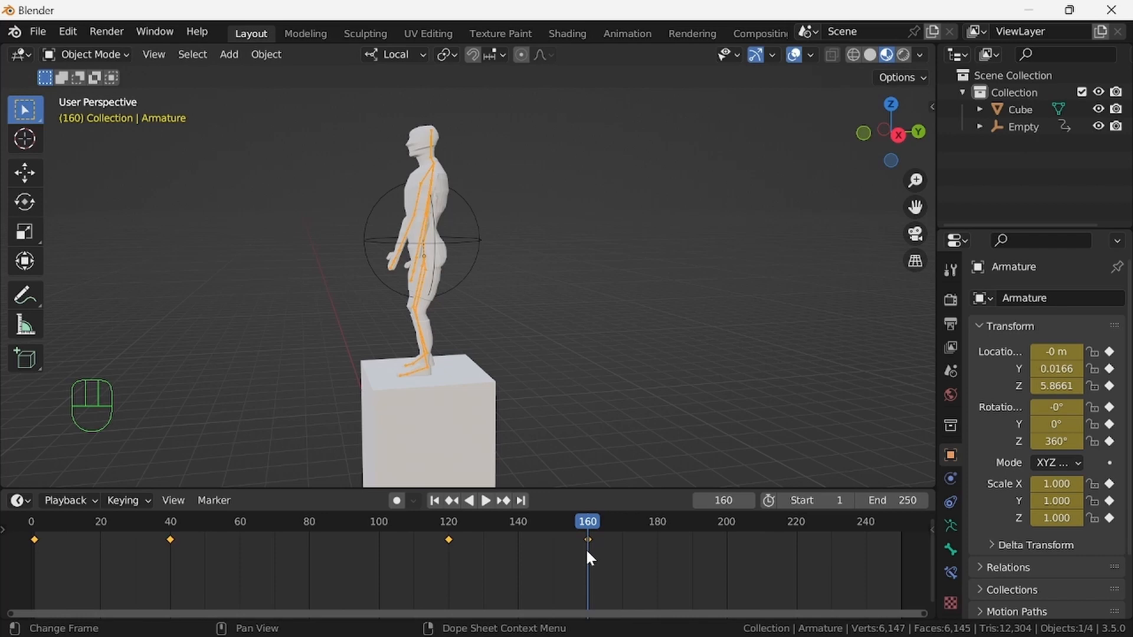
{"action": "left_click_drag", "start_coordinate": [33, 537], "coordinate": [167, 550]}
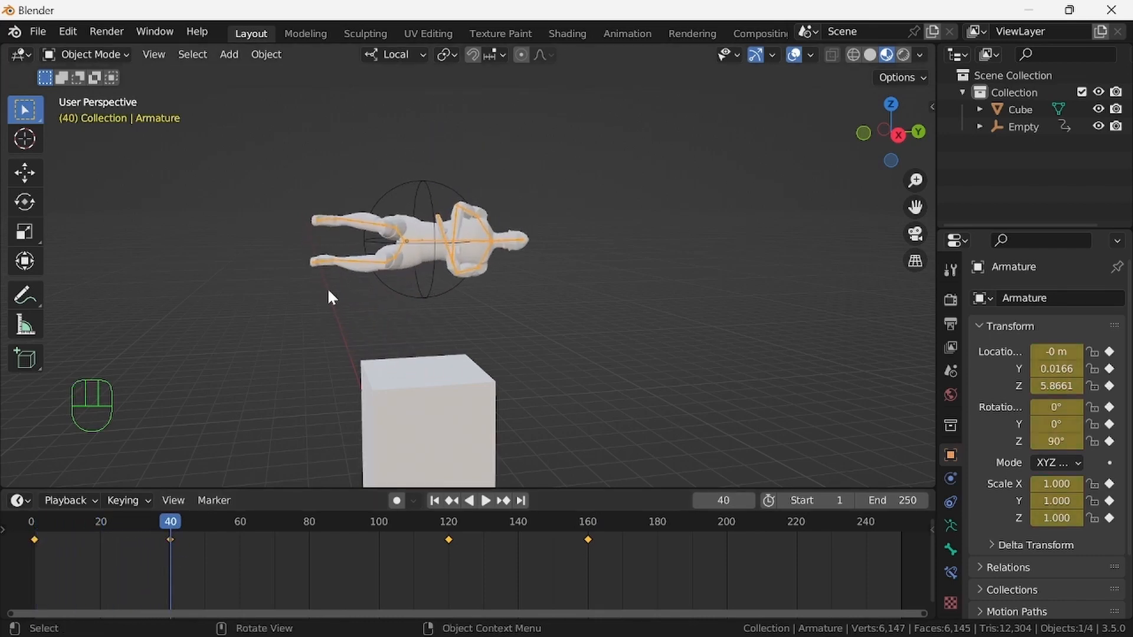
{"action": "left_click", "coordinate": [380, 281]}
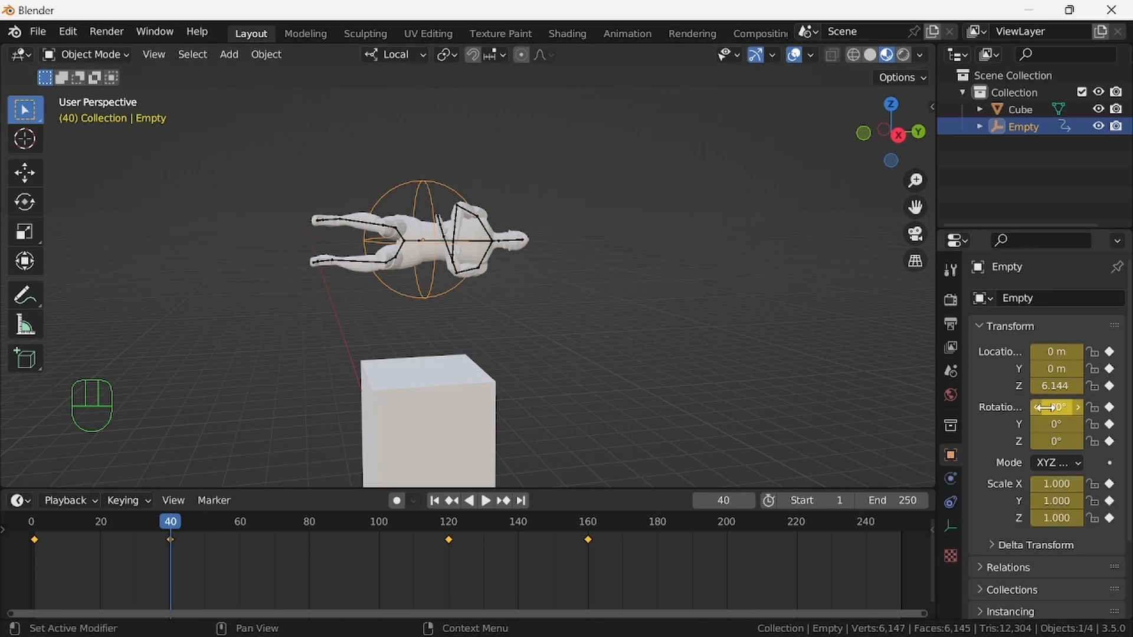
{"action": "left_click", "coordinate": [1110, 387]}
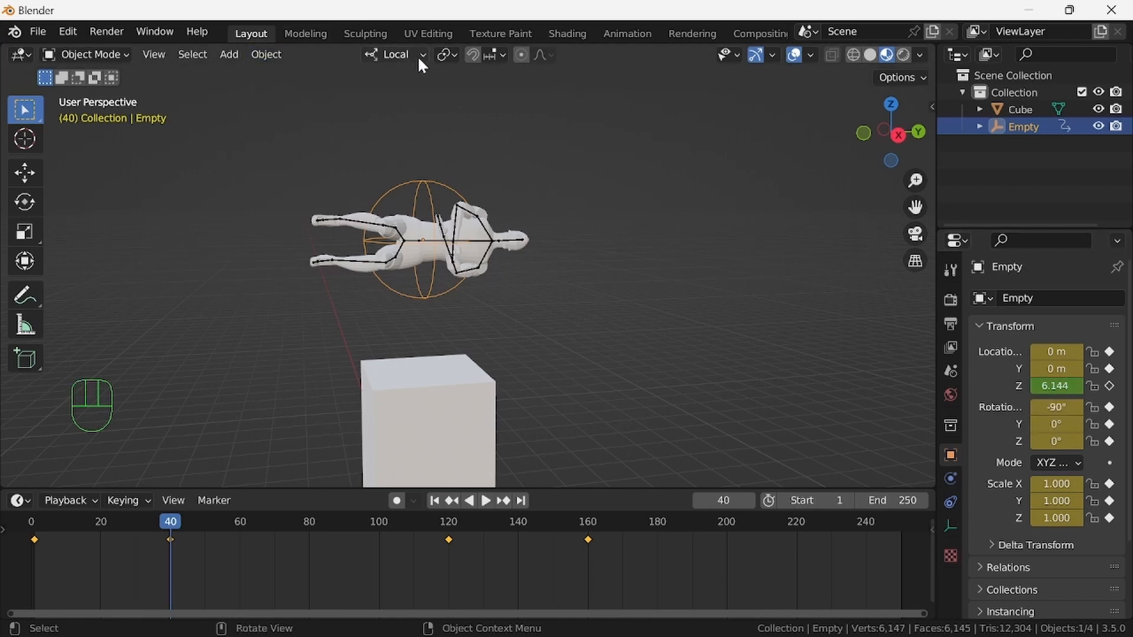
With Global transform orientation, raise the empty 2 m along Z at frame 40 and keyframe its Z location
{"action": "left_click", "coordinate": [399, 53]}
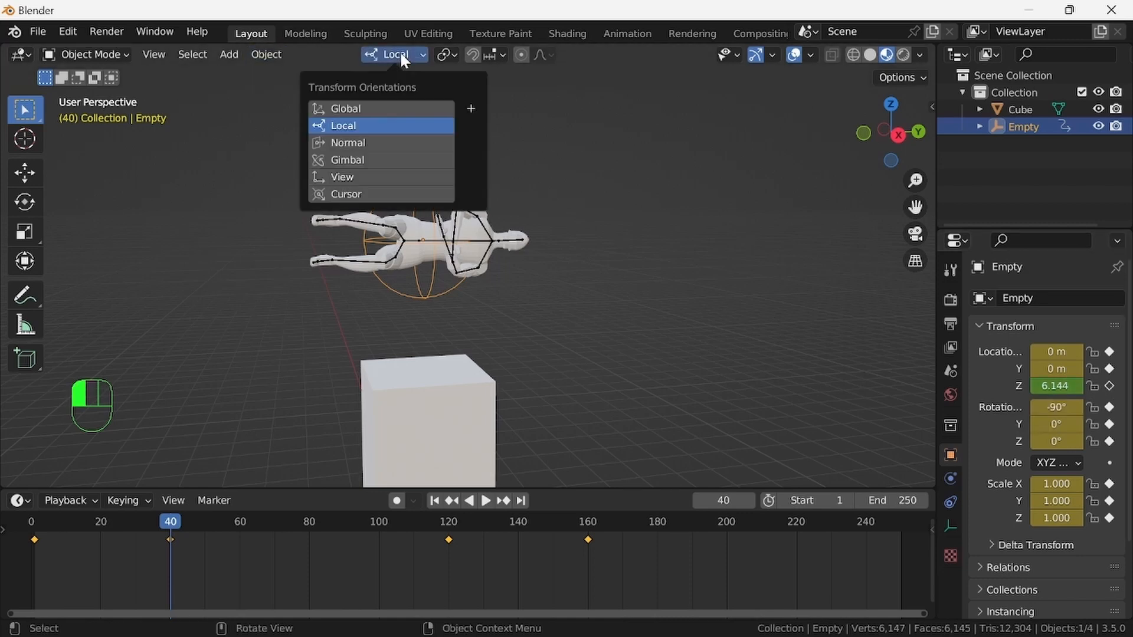
{"action": "left_click", "coordinate": [400, 109]}
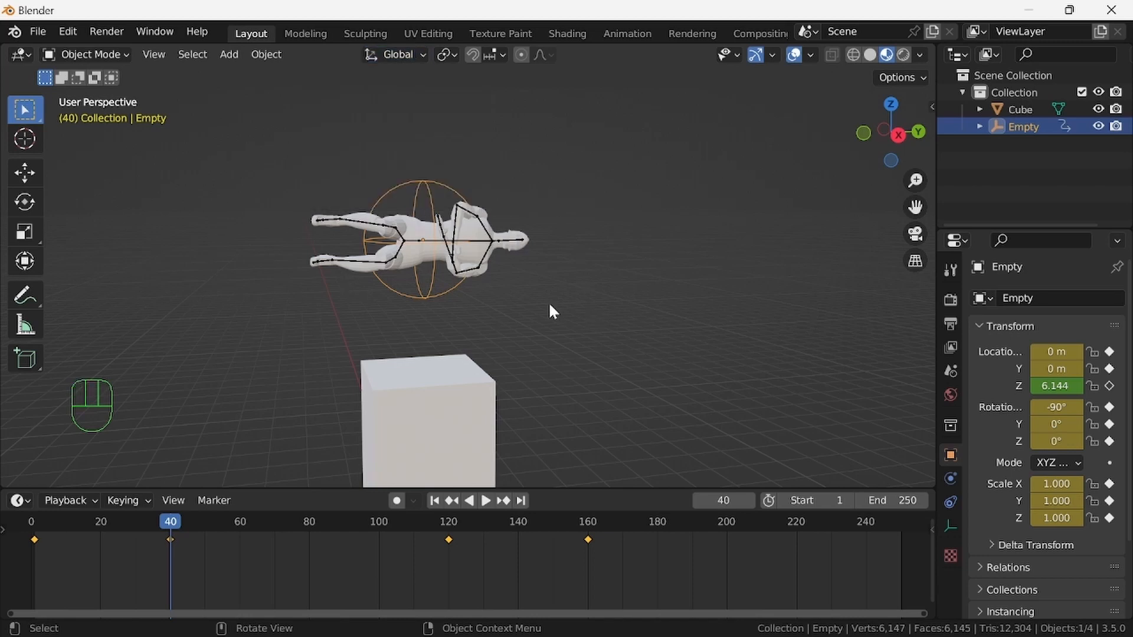
{"action": "key", "text": "g"}
{"action": "type", "text": "z"}
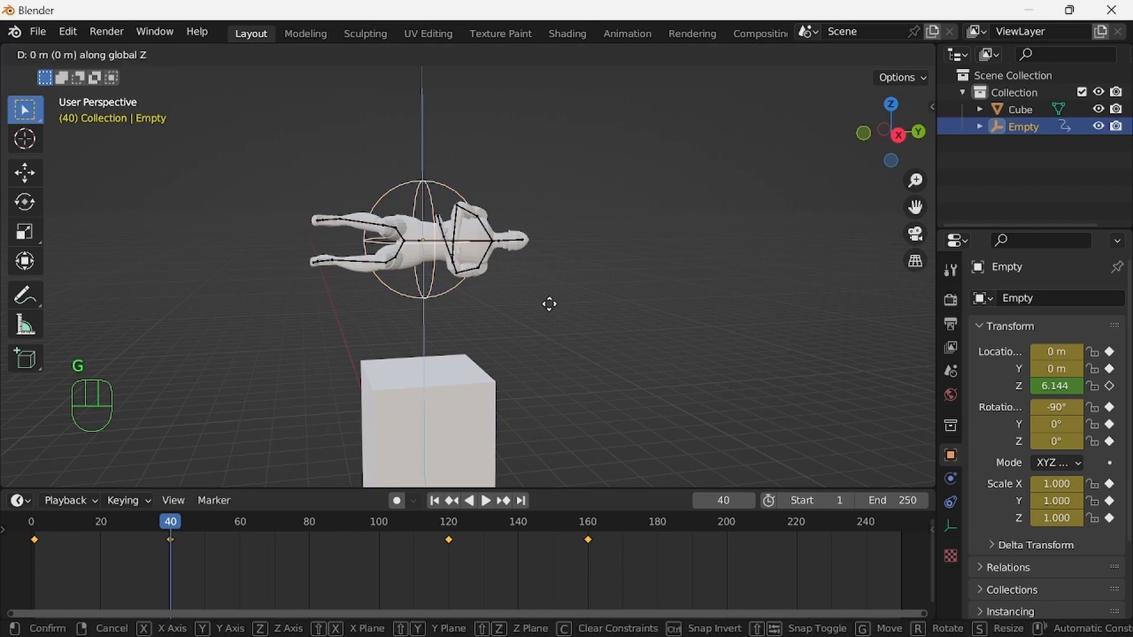
{"action": "type", "text": "2"}
{"action": "key", "text": "Return"}
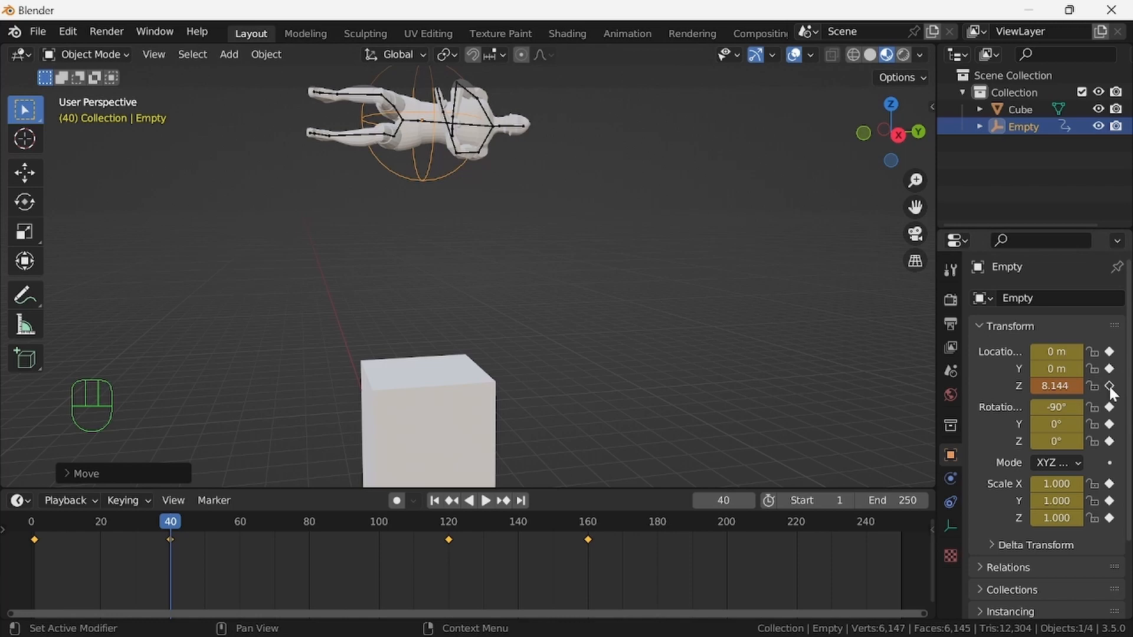
{"action": "left_click", "coordinate": [1109, 387]}
{"action": "left_click", "coordinate": [174, 553]}
{"action": "mouse_move", "coordinate": [169, 544]}
{"action": "left_mouse_down"}
{"action": "mouse_move", "coordinate": [34, 555]}
{"action": "mouse_move", "coordinate": [169, 543]}
{"action": "left_mouse_up"}
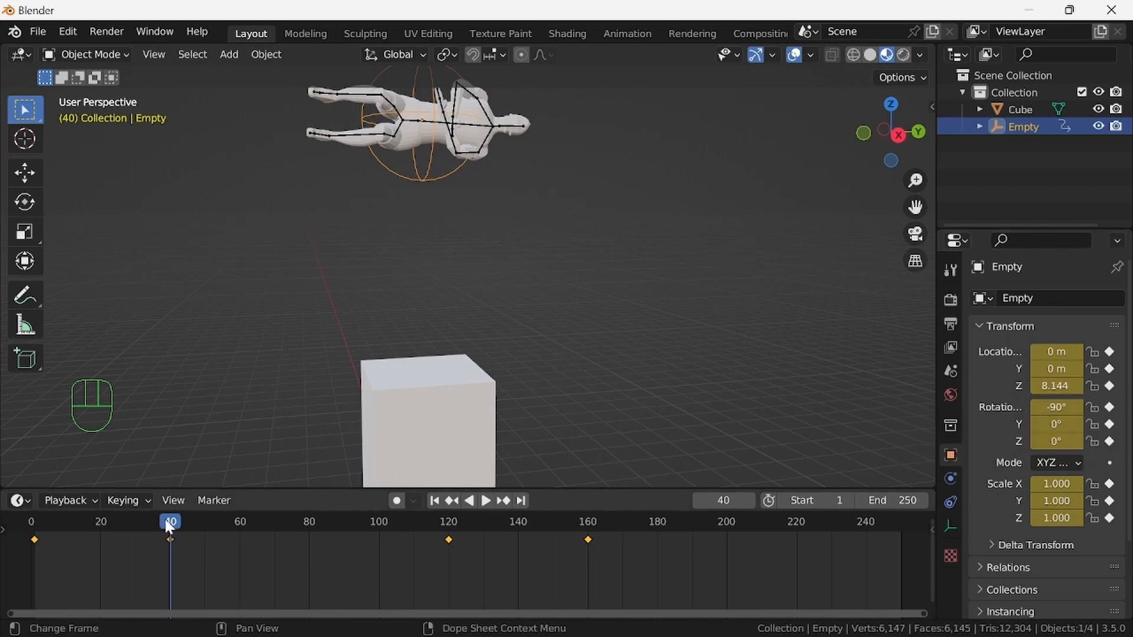
Set the empty's Z location to 8.144 m at frame 120 and keyframe it
{"action": "left_click_drag", "start_coordinate": [203, 525], "coordinate": [450, 549]}
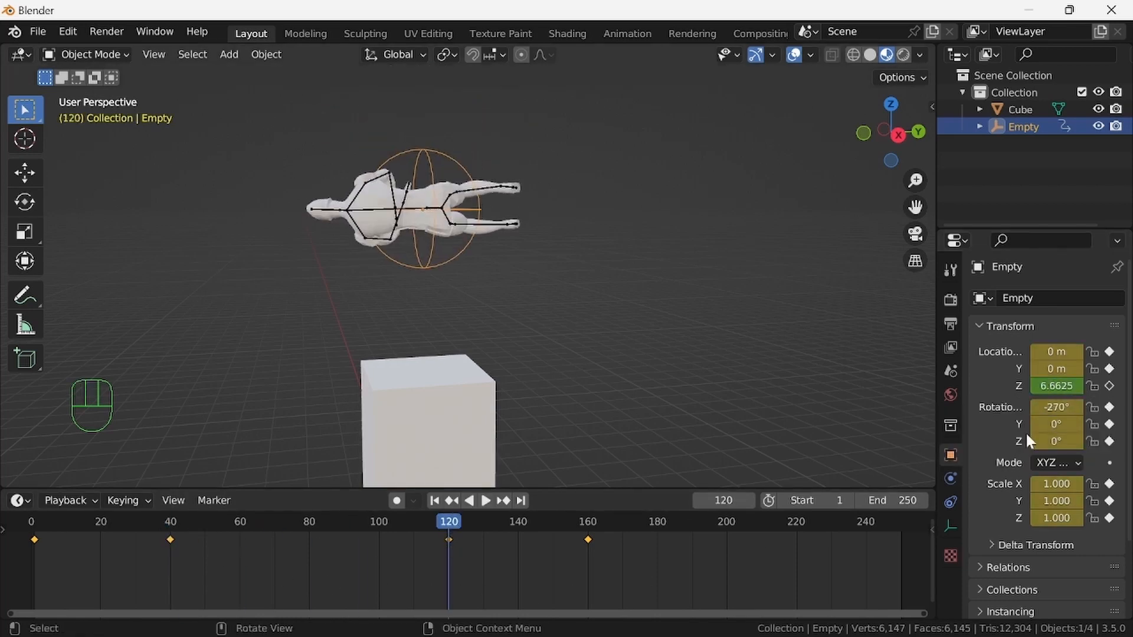
{"action": "left_click", "coordinate": [1038, 385]}
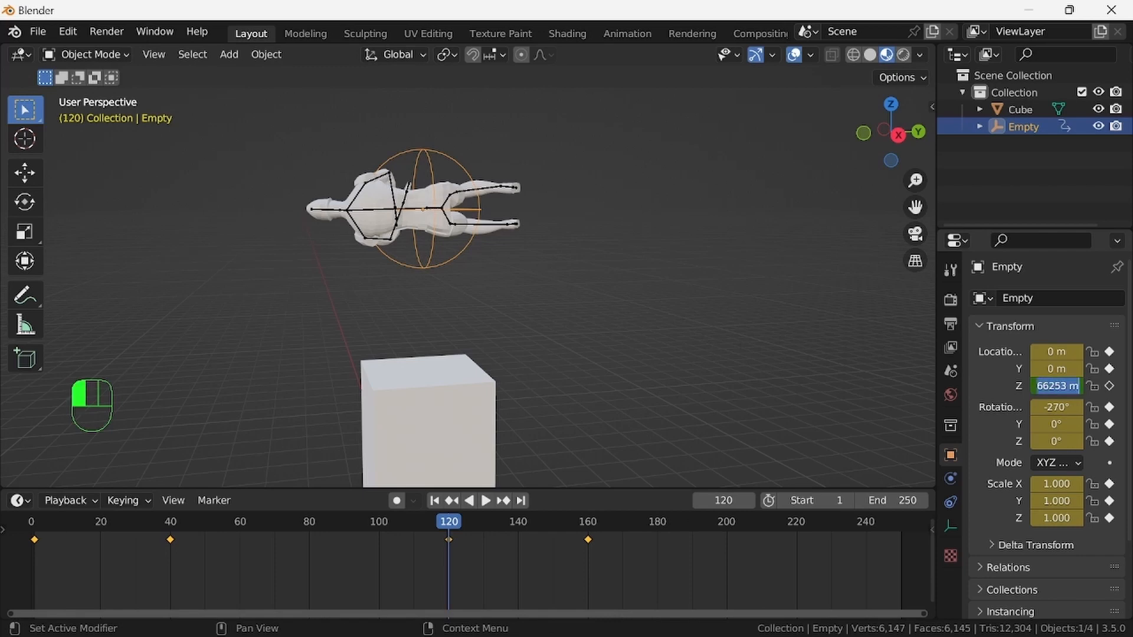
{"action": "type", "text": "8.144"}
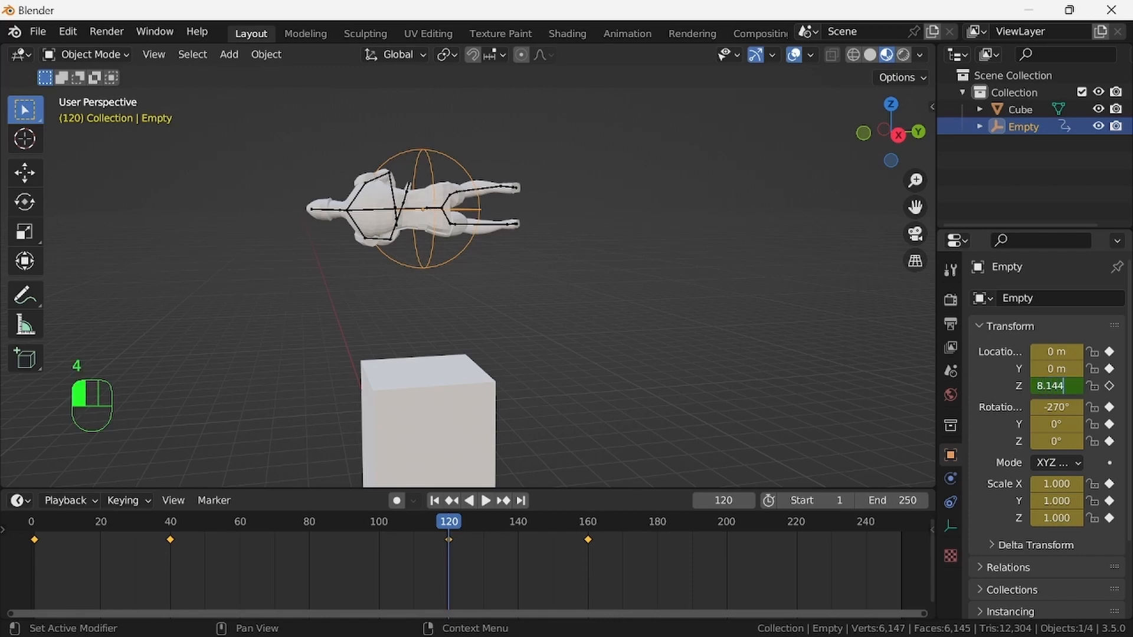
{"action": "key", "text": "Return"}
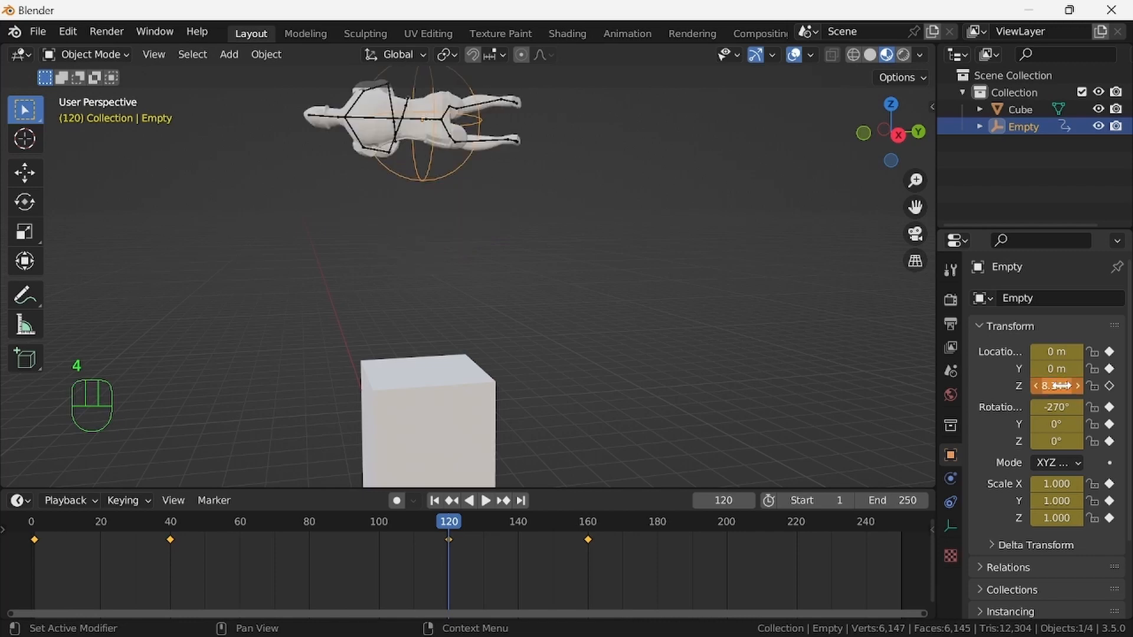
{"action": "left_click", "coordinate": [1110, 387]}
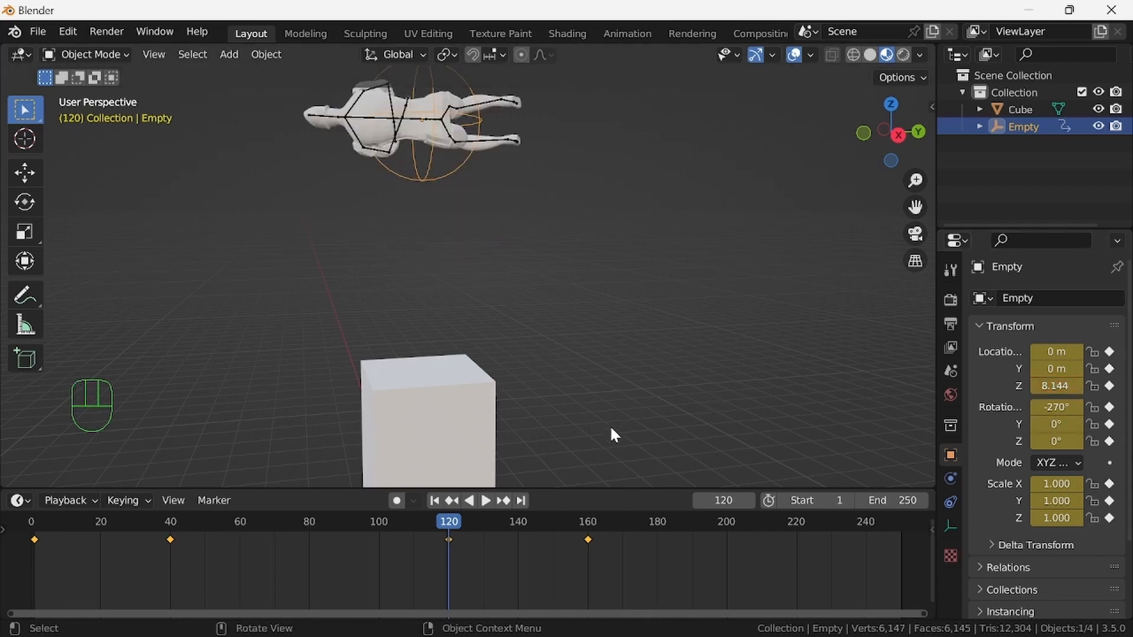
Set the animation's end frame to 165 and play back the flip
{"action": "left_click_drag", "start_coordinate": [449, 554], "coordinate": [7, 544]}
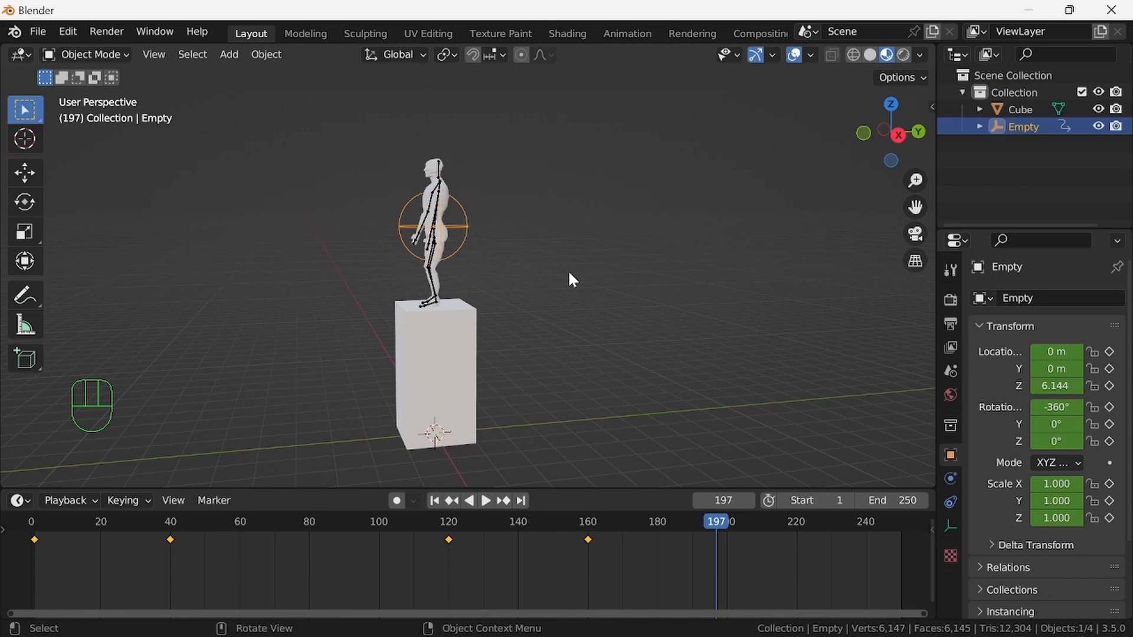
{"action": "left_click", "coordinate": [893, 501]}
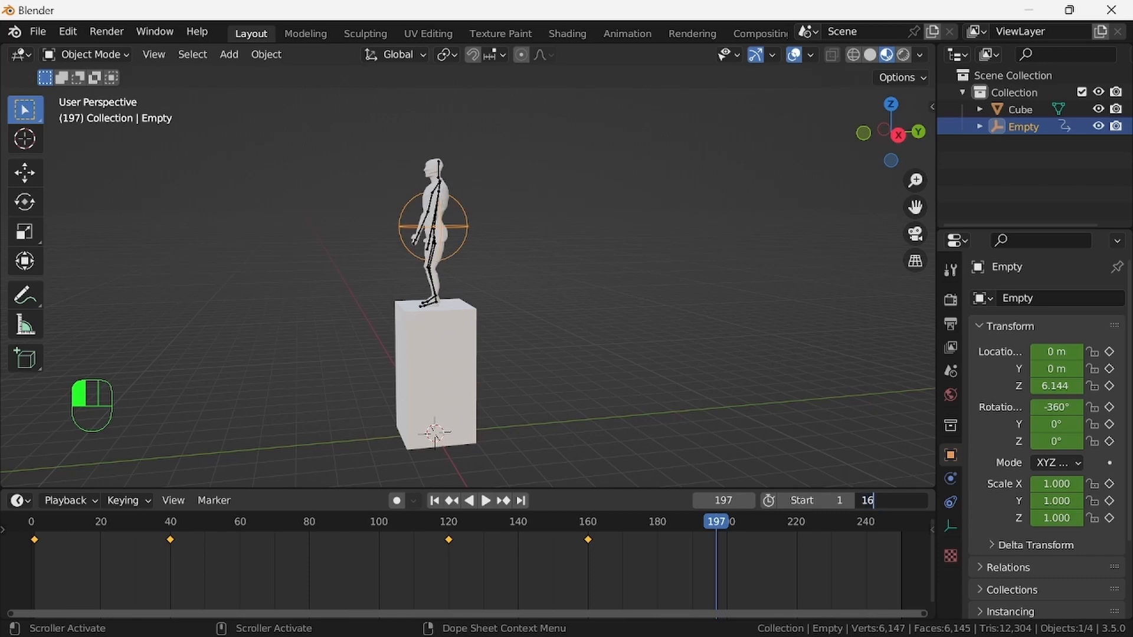
{"action": "key", "text": "Return"}
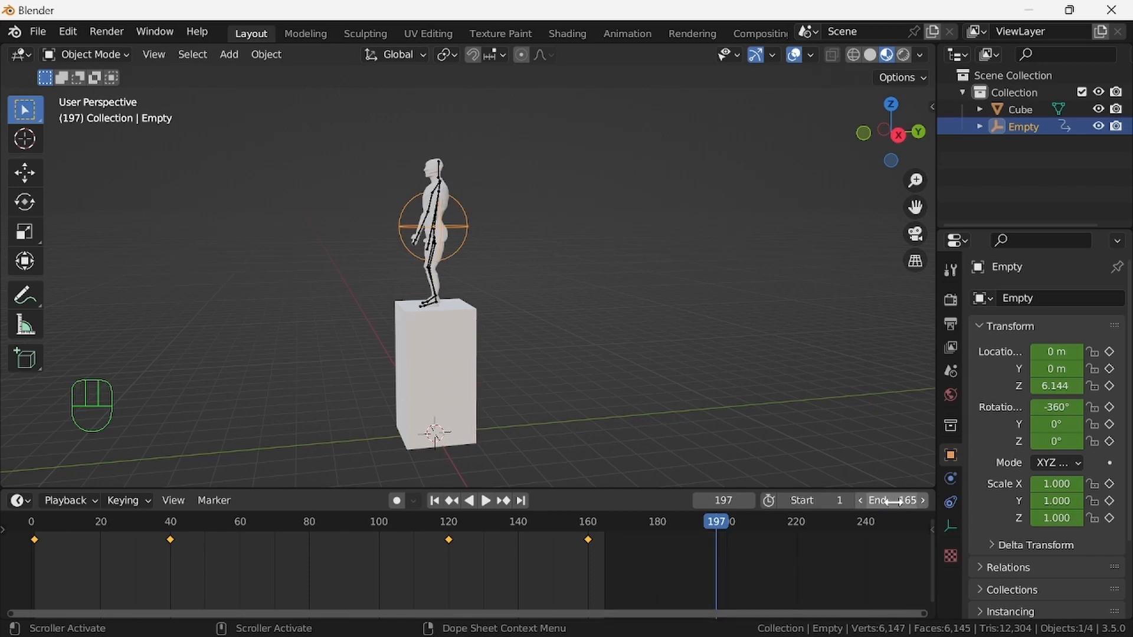
{"action": "key", "text": "space"}
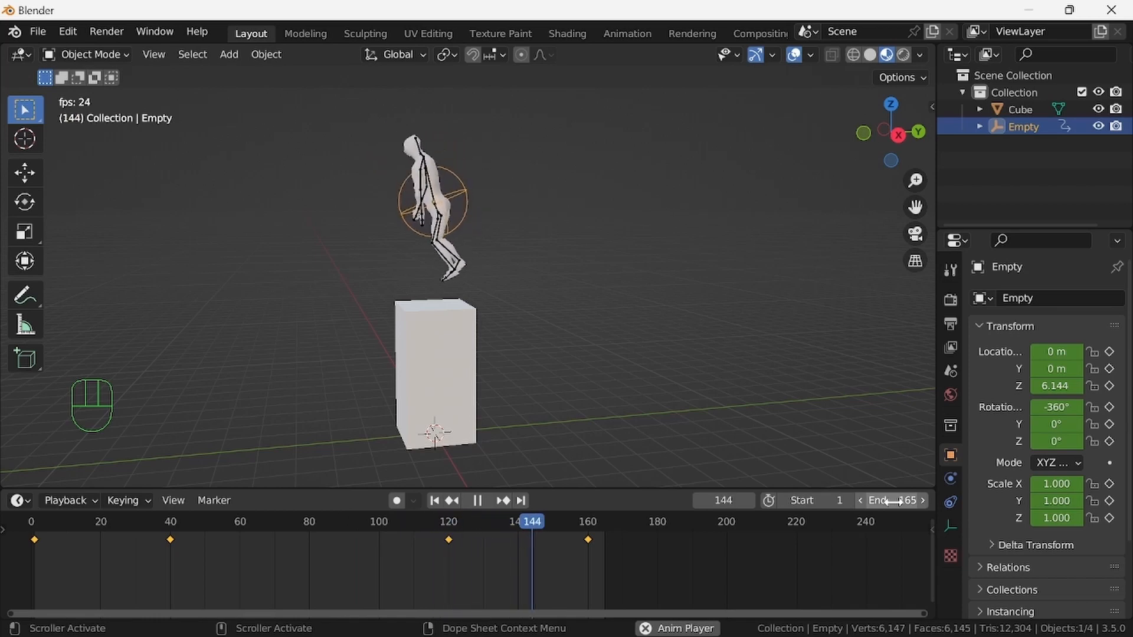
{"action": "key", "text": "space"}
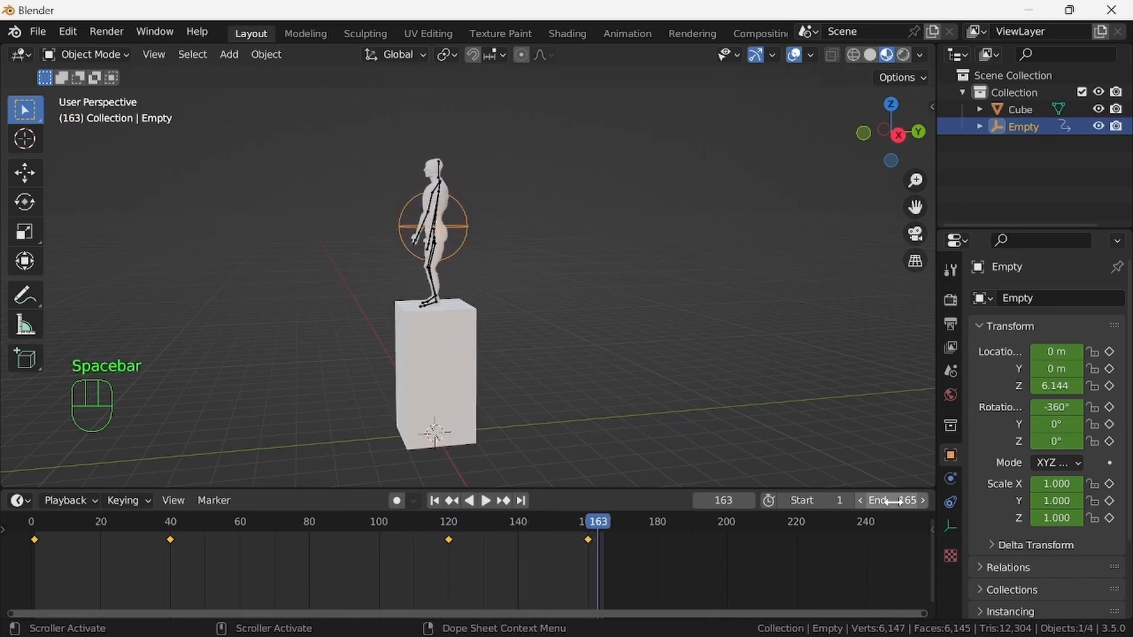
Hide the empty in the viewport and play the animation while viewing the character from another side
{"action": "left_click", "coordinate": [1098, 126]}
{"action": "key", "text": "space"}
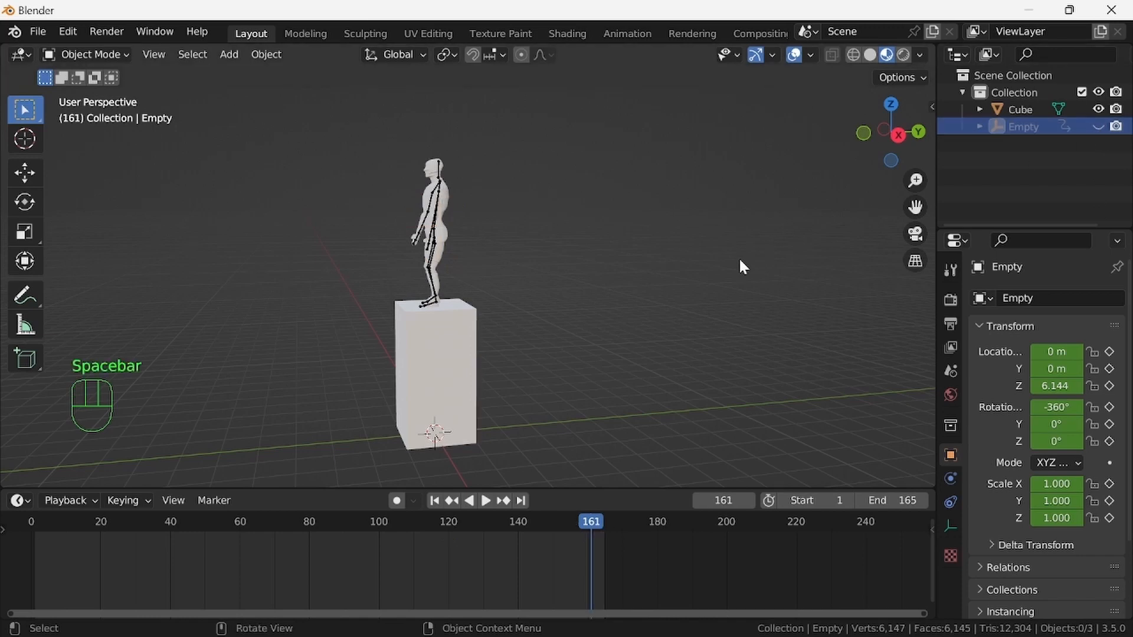
{"action": "middle_click_drag", "start_coordinate": [739, 257], "coordinate": [419, 300]}
{"action": "key", "text": "space"}
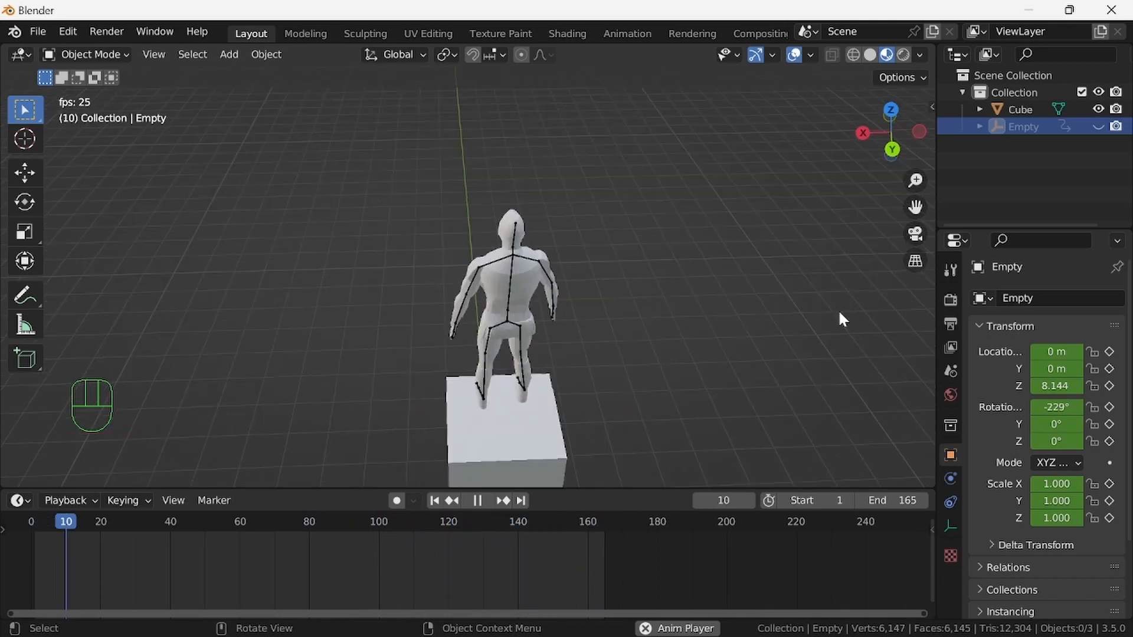
{"action": "middle_click_drag", "start_coordinate": [841, 313], "coordinate": [849, 294], "text": "shift"}
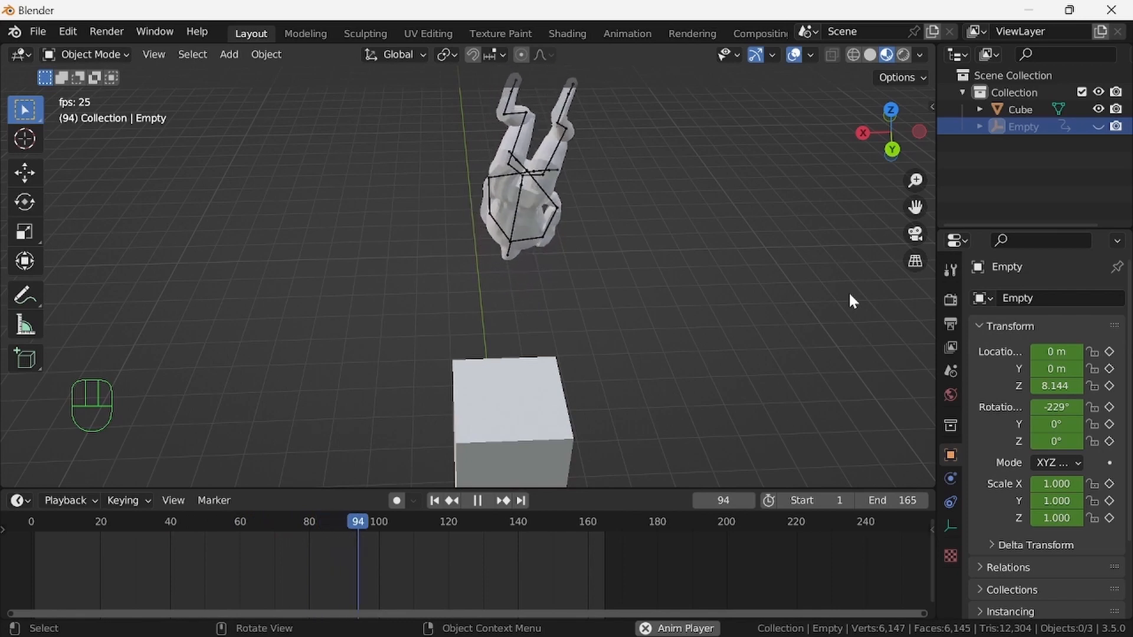
{"action": "middle_click_drag", "start_coordinate": [804, 271], "coordinate": [807, 289], "text": "shift"}
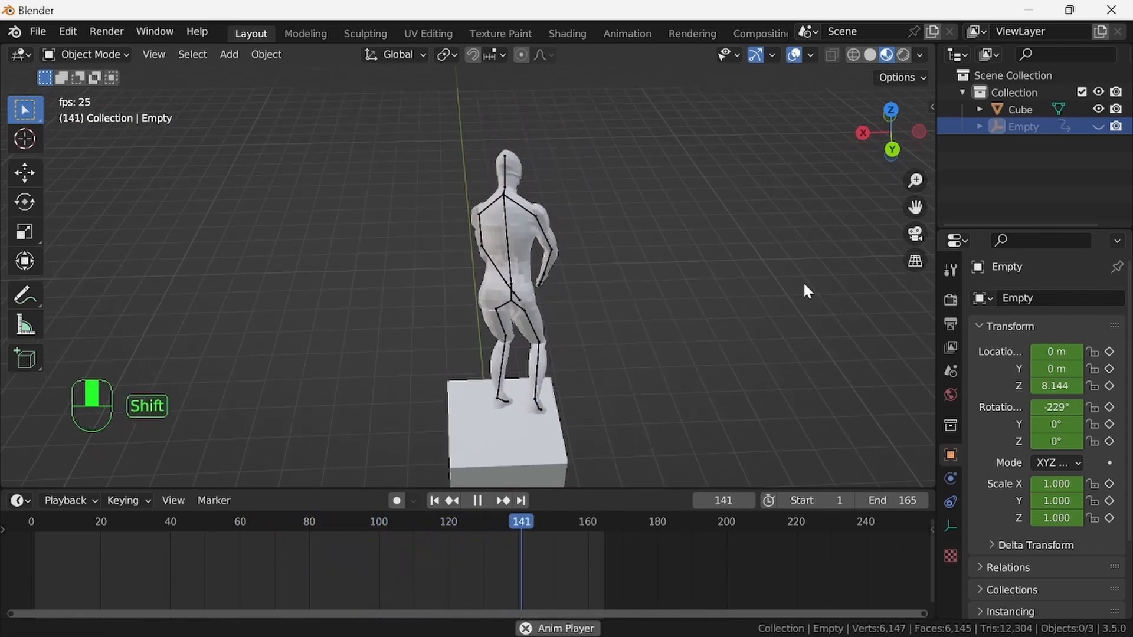